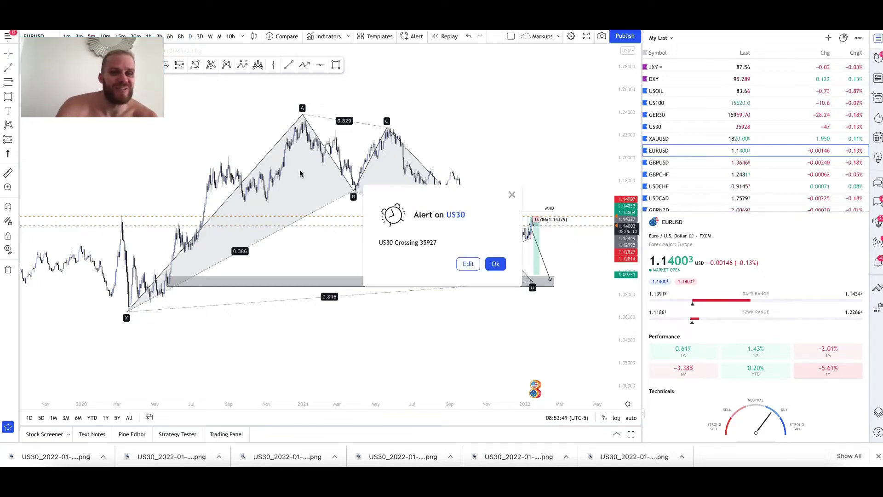
# Dismiss the US30 price alert and open the US30 chart on the 15-minute timeframe.
pyautogui.click(493, 265)
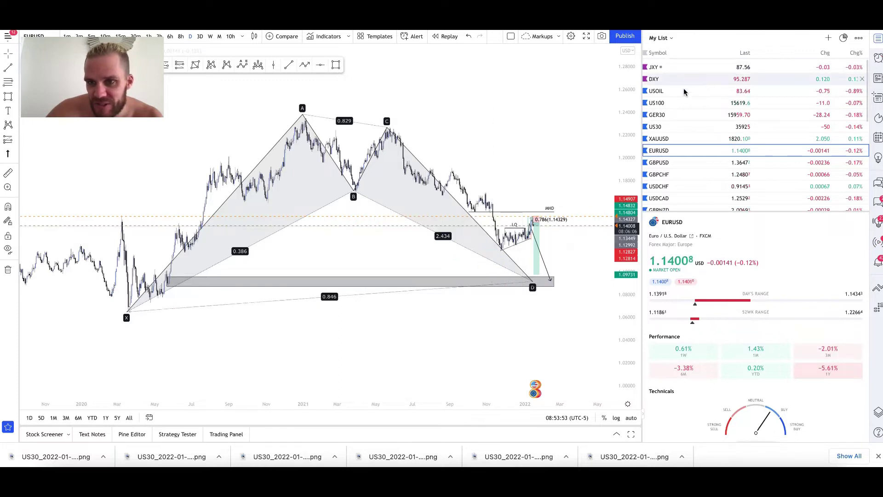
pyautogui.click(668, 128)
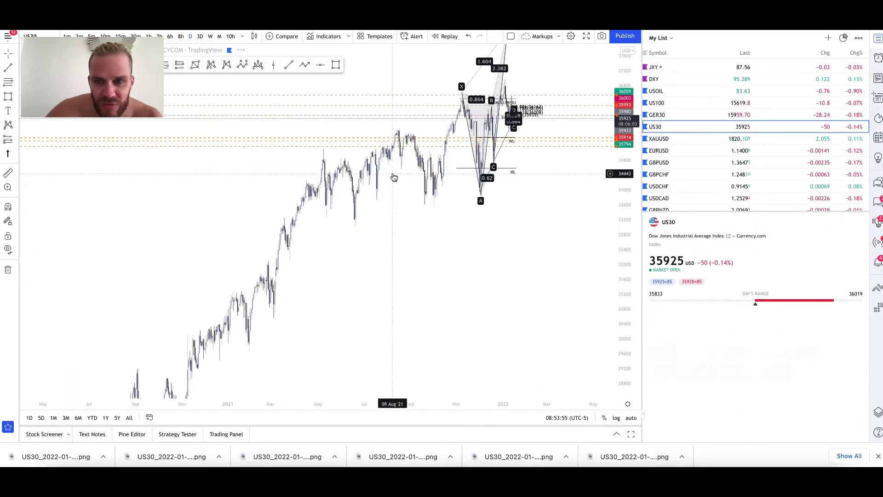
pyautogui.moveTo(98, 38); pyautogui.dragTo(94, 86)
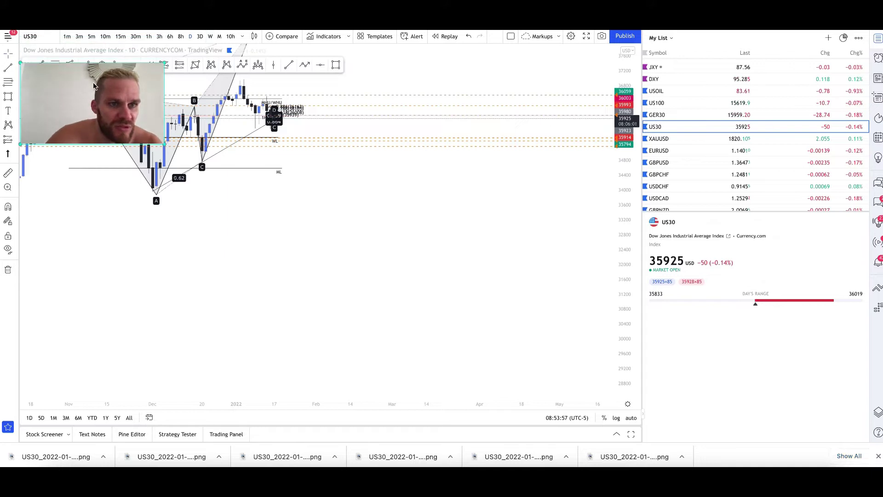
pyautogui.click(120, 37)
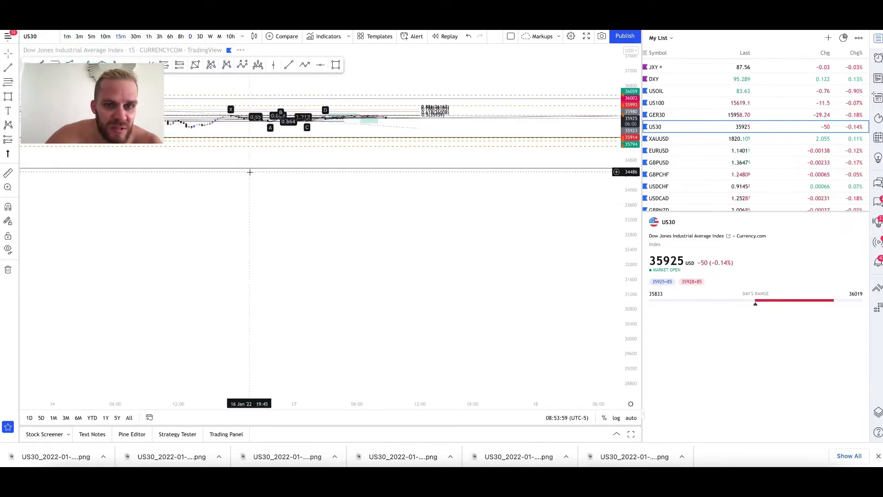
# Examine the US30 15-minute price action around the XABCD pattern, the retracement levels and the marked trade positions.
pyautogui.moveTo(626, 290); pyautogui.dragTo(625, 292)
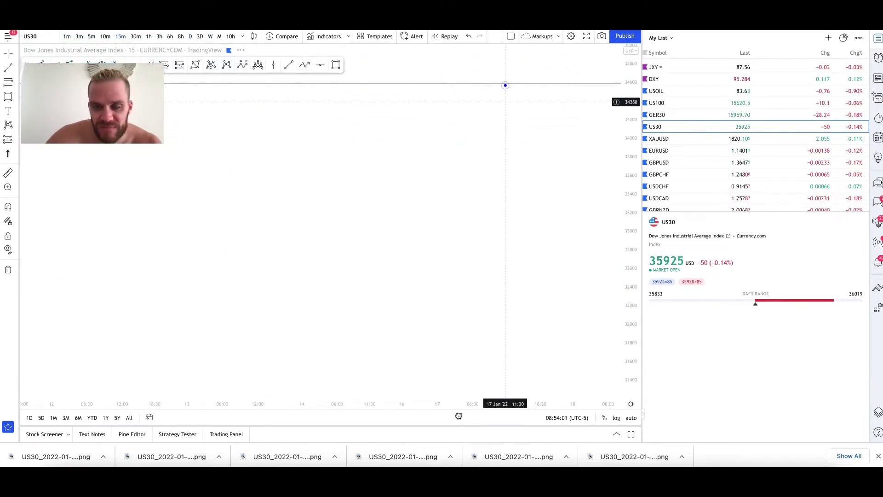
pyautogui.moveTo(458, 416); pyautogui.dragTo(446, 495)
pyautogui.moveTo(483, 389); pyautogui.dragTo(458, 234)
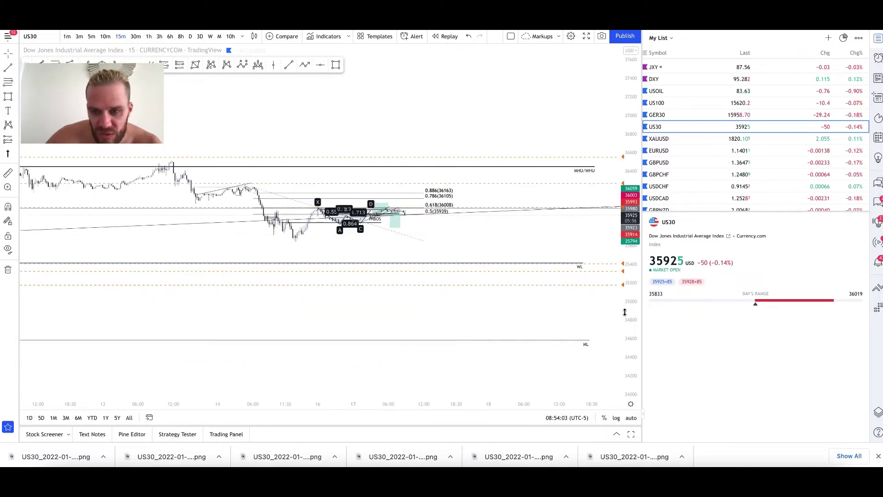
pyautogui.moveTo(625, 312); pyautogui.dragTo(628, 301)
pyautogui.scroll(5, 433, 224)
pyautogui.scroll(-5, 433, 224)
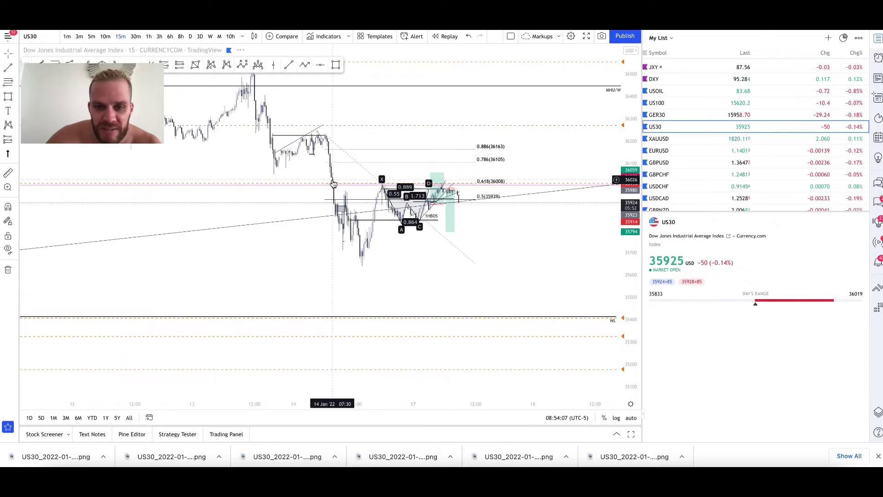
pyautogui.moveTo(139, 112)
pyautogui.mouseDown()
pyautogui.moveTo(194, 117)
pyautogui.moveTo(154, 145)
pyautogui.mouseUp()
pyautogui.scroll(1, 415, 224)
pyautogui.scroll(5, 416, 225)
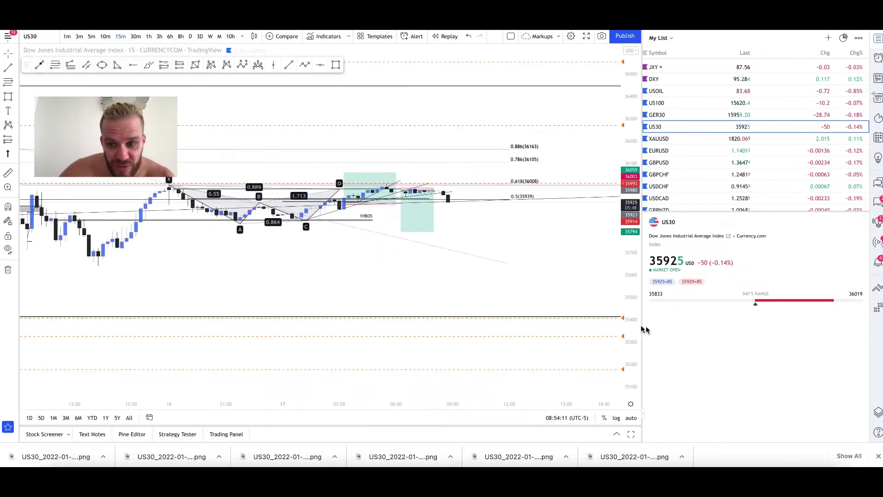
pyautogui.moveTo(632, 297); pyautogui.dragTo(562, 250)
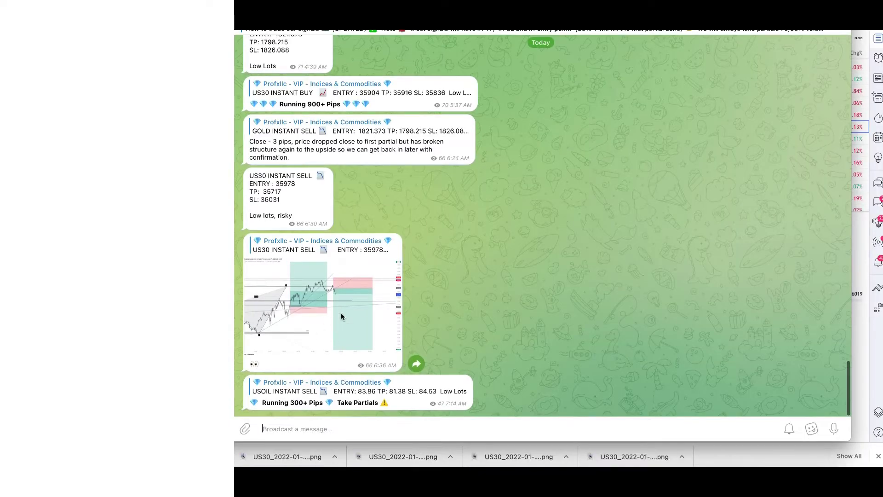
# Review the US30 instant sell signal and its chart image in the Telegram channel, and return to the TradingView chart.
pyautogui.scroll(1, 341, 283)
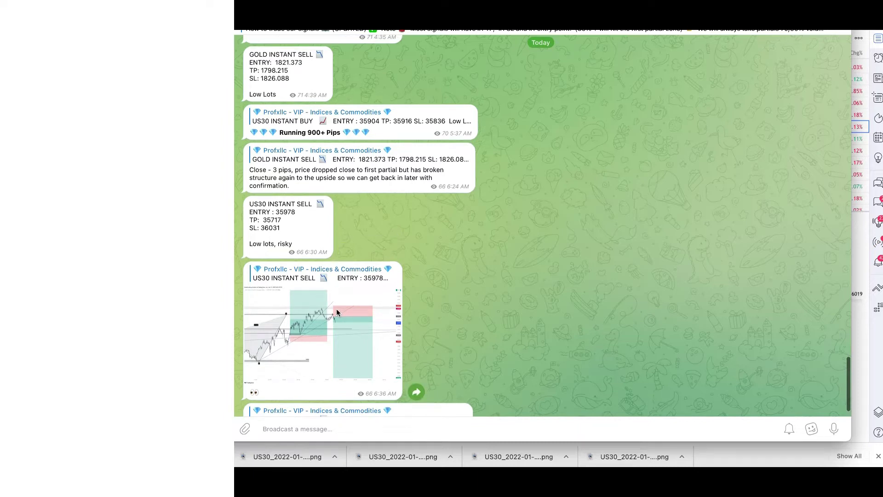
pyautogui.press('super+Tab')
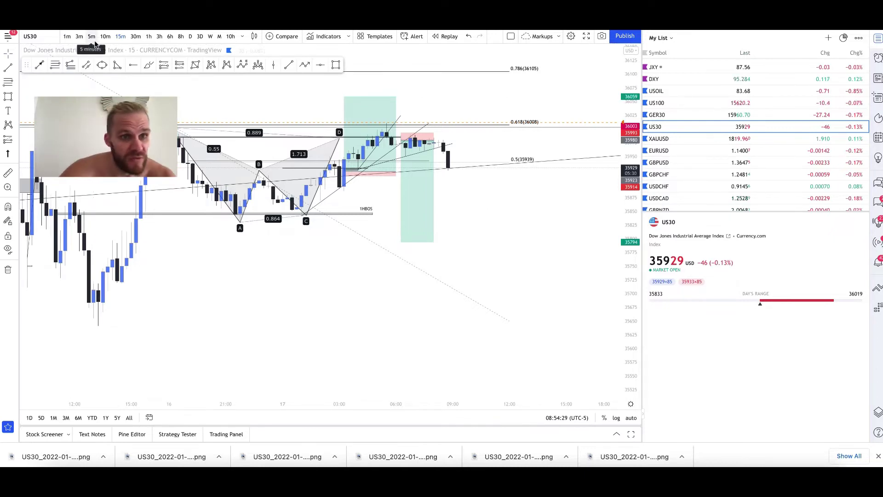
# Switch US30 to the 3-minute timeframe and lower the short position's target to about 35681.
pyautogui.click(79, 36)
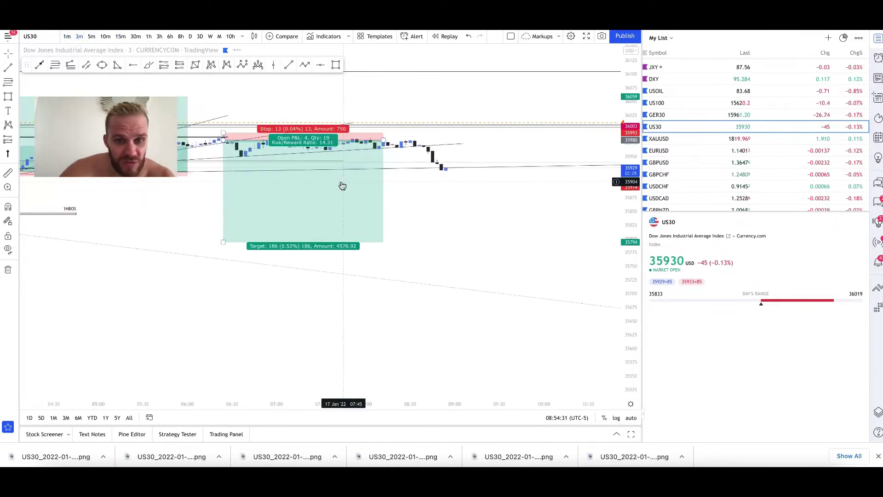
pyautogui.moveTo(450, 145); pyautogui.dragTo(484, 139)
pyautogui.hotkey('ctrl', 'z')
pyautogui.moveTo(391, 241); pyautogui.dragTo(403, 174)
pyautogui.moveTo(401, 241); pyautogui.dragTo(400, 304)
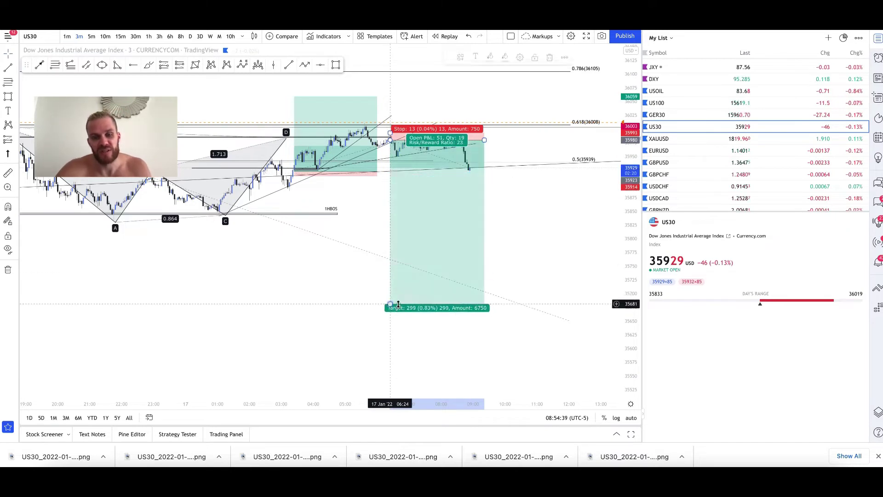
# Shorten the US30 short position so that it ends at 09:00 on 17 January.
pyautogui.hscroll(-5, 306, 310)
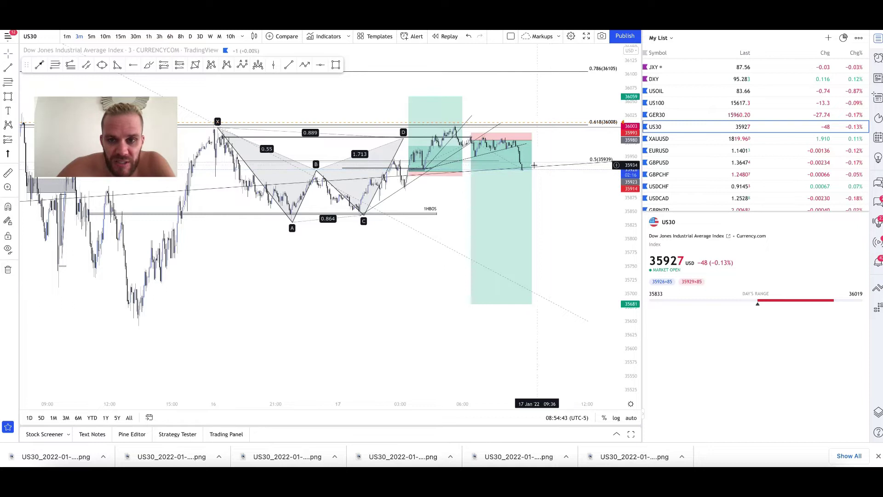
pyautogui.moveTo(532, 140); pyautogui.dragTo(525, 141)
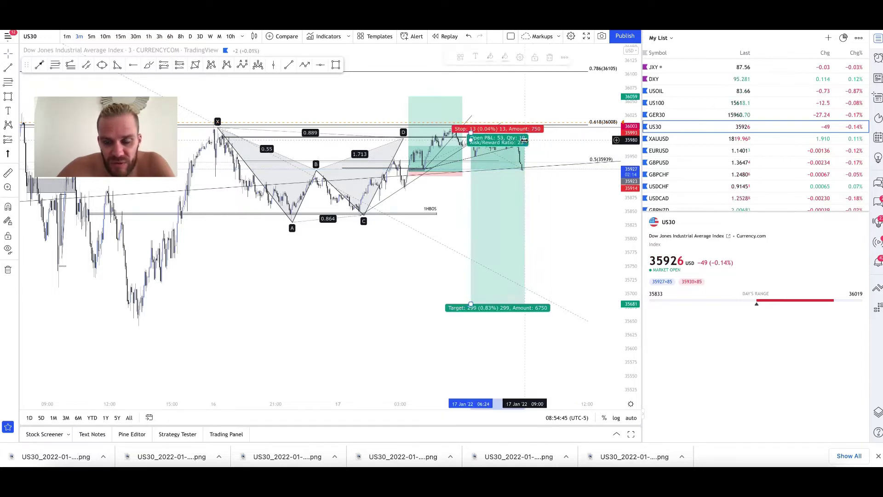
pyautogui.click(535, 141)
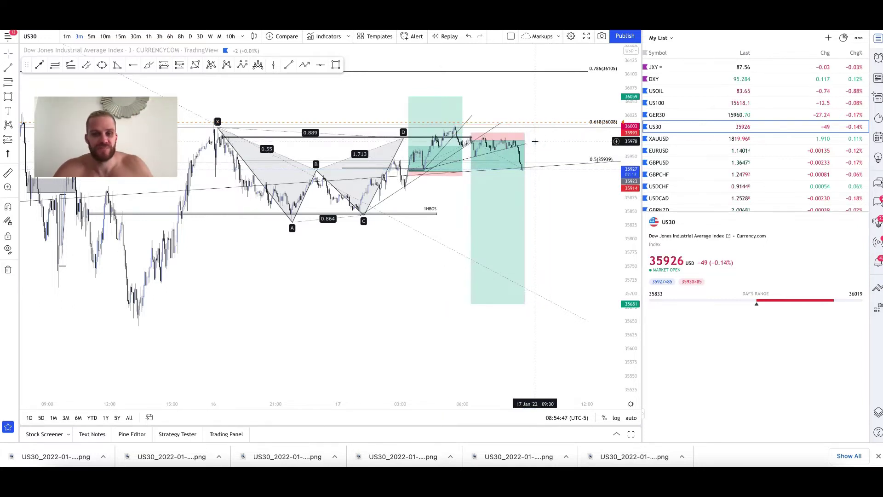
# Raise the US30 short position's target to about 35855, near the 1HBOS line.
pyautogui.scroll(-3, 516, 195)
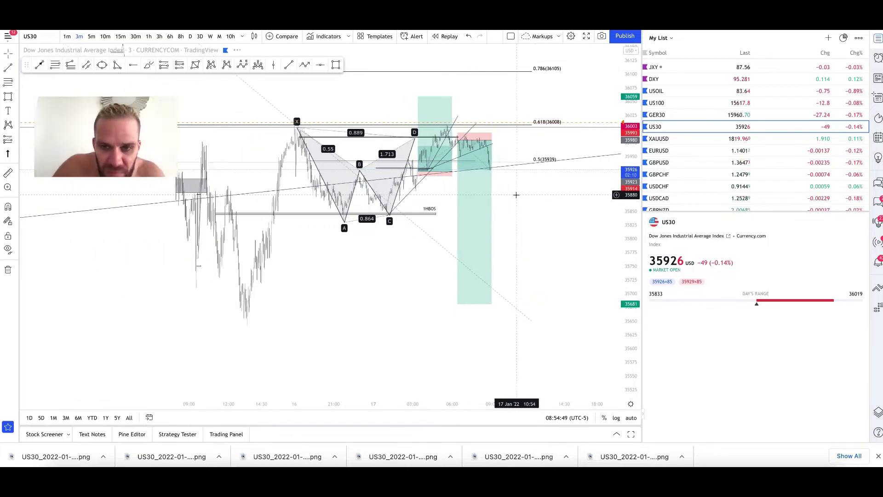
pyautogui.scroll(-5, 516, 195)
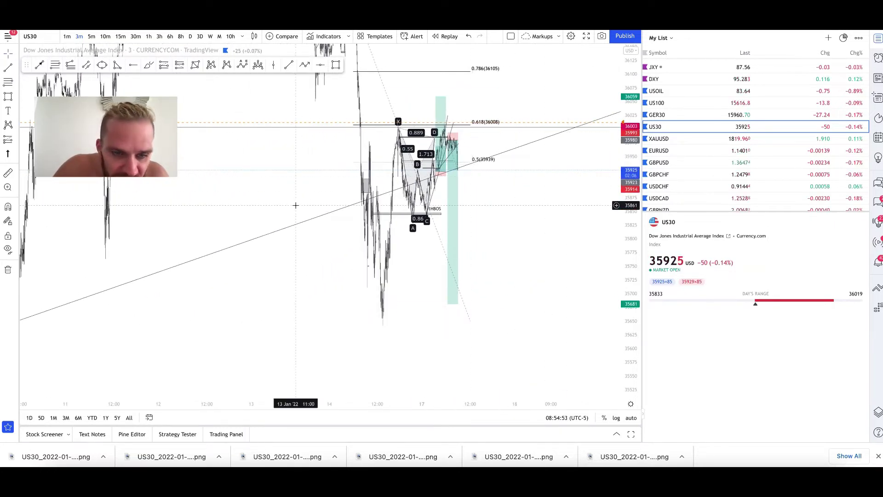
pyautogui.scroll(6, 296, 206)
pyautogui.scroll(2, 296, 205)
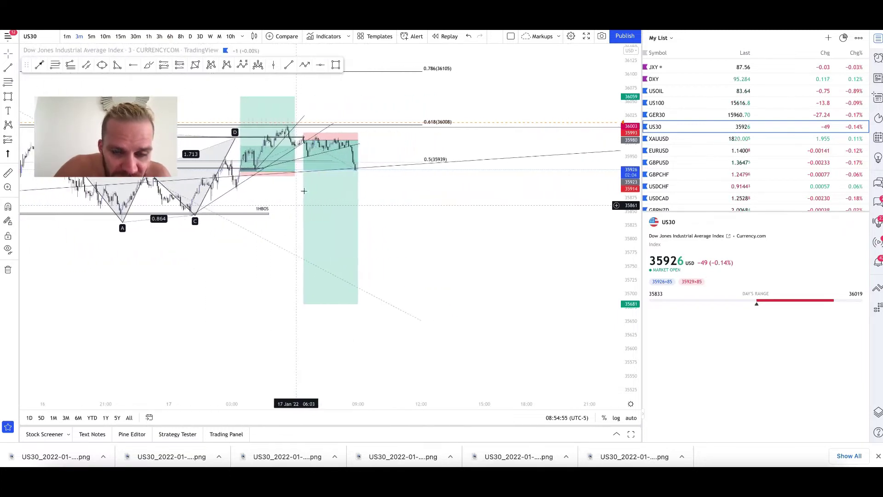
pyautogui.moveTo(352, 173)
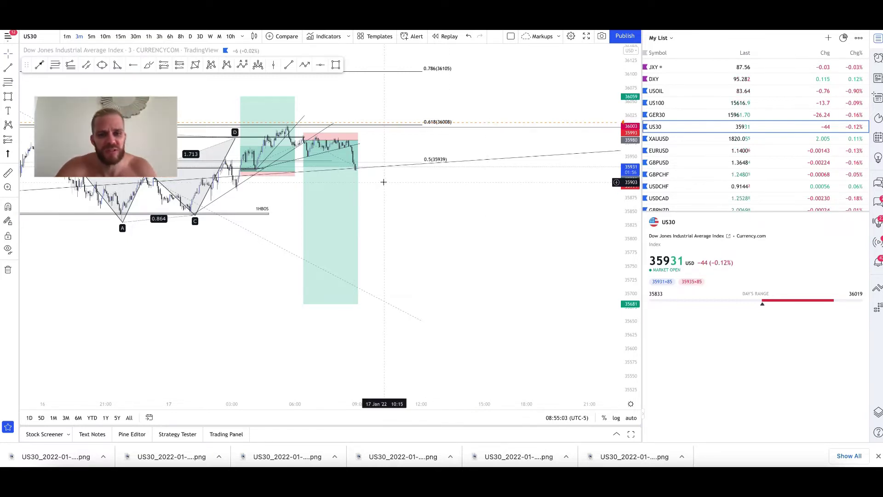
pyautogui.scroll(-5, 384, 182)
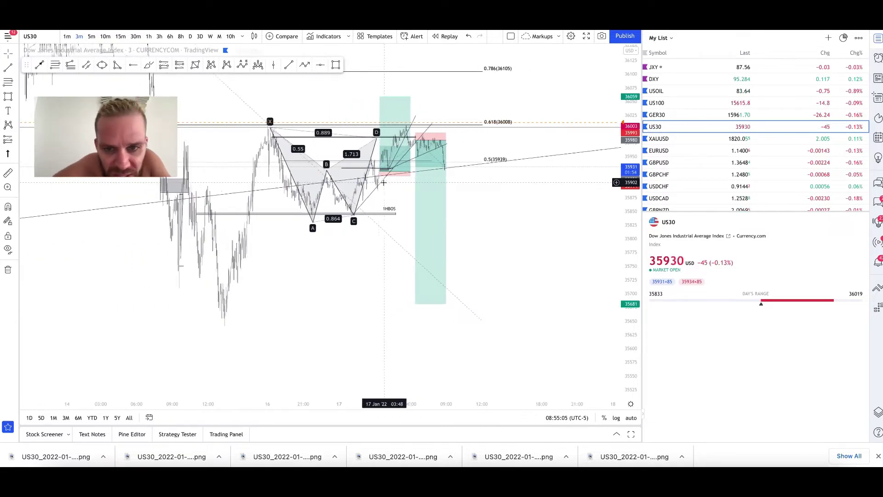
pyautogui.scroll(3, 384, 183)
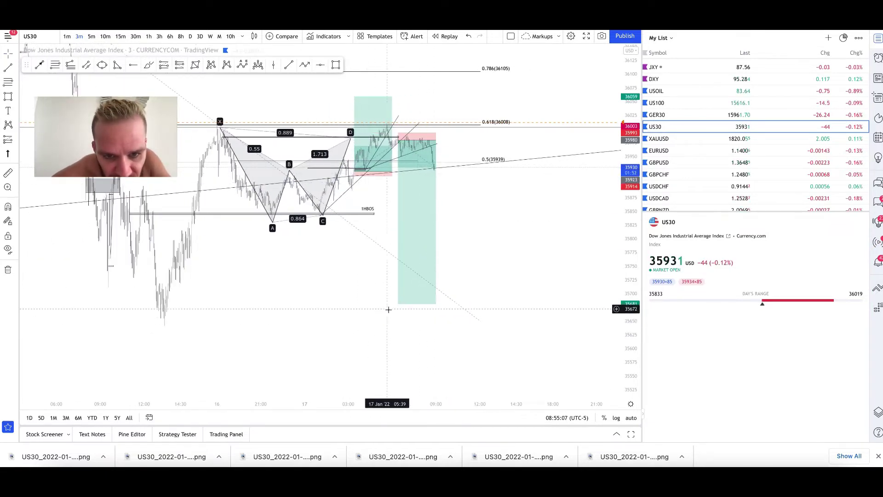
pyautogui.moveTo(398, 304); pyautogui.dragTo(399, 209)
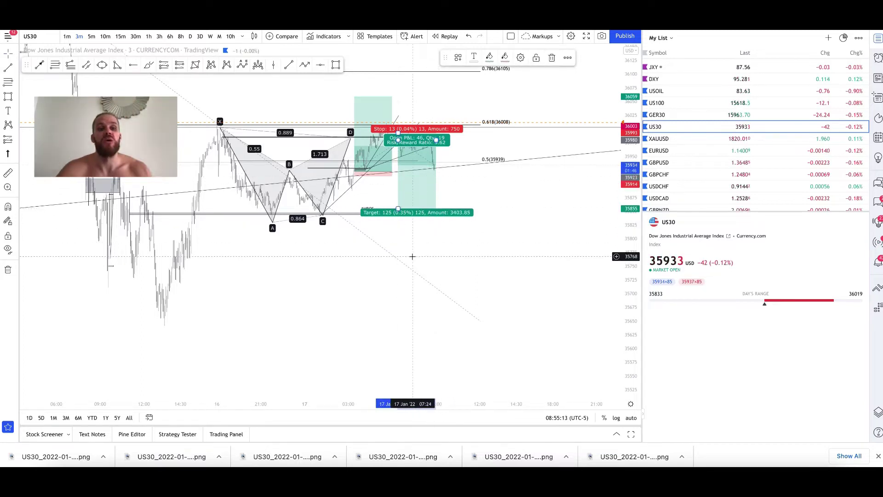
pyautogui.click(463, 161)
# Trim the end of the US30 short position to the latest candle and close the Dictionary window.
pyautogui.scroll(3, 463, 161)
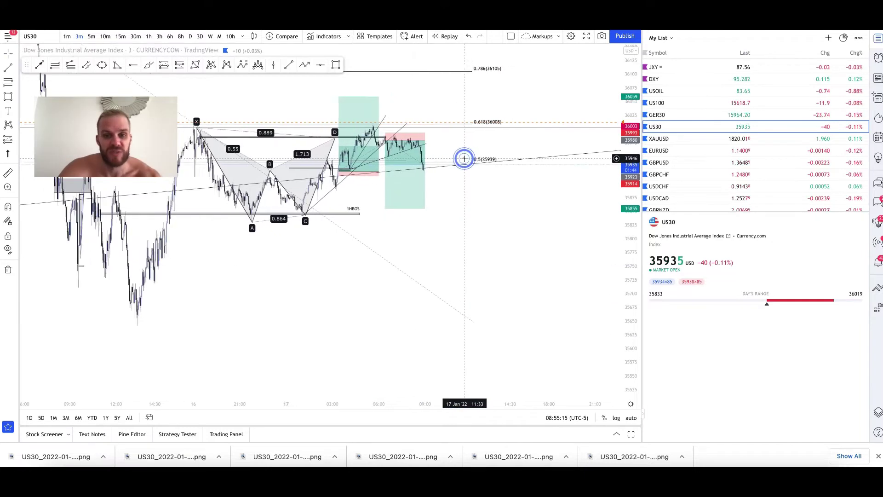
pyautogui.scroll(-2, 463, 166)
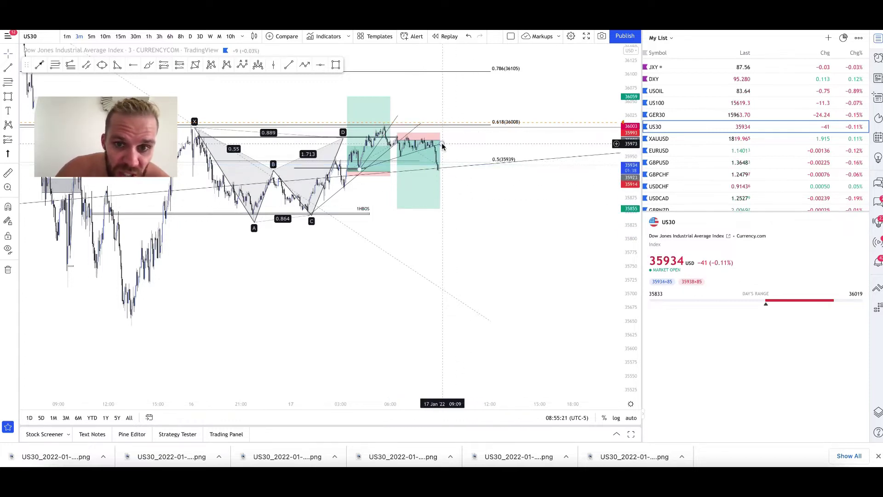
pyautogui.moveTo(440, 139); pyautogui.dragTo(437, 139)
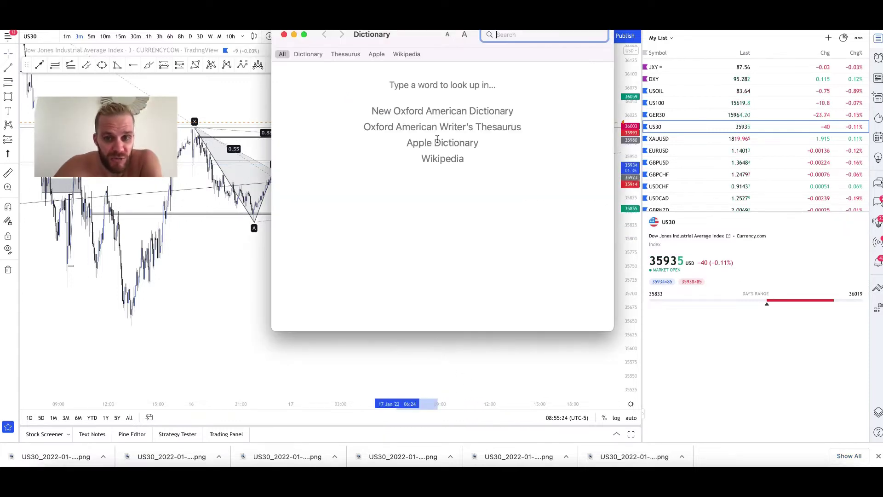
pyautogui.click(284, 35)
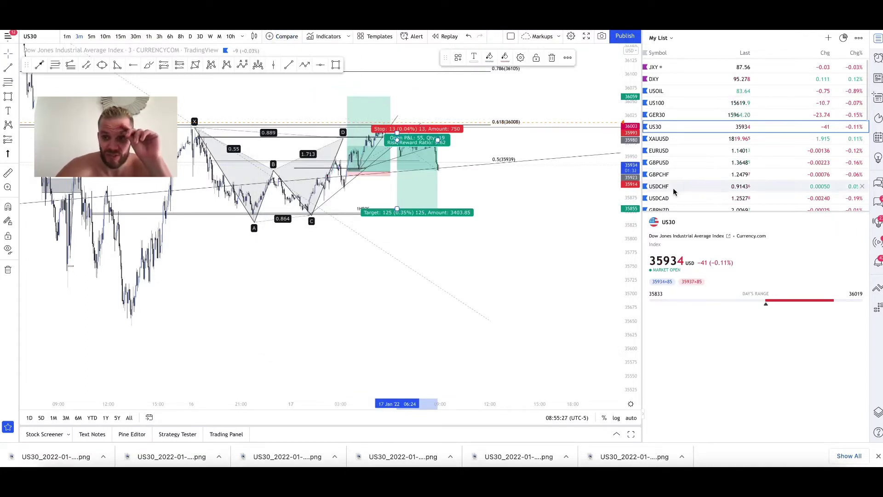
# Open the EURUSD chart from the watchlist.
pyautogui.scroll(-2, 674, 191)
pyautogui.click(659, 133)
pyautogui.click(668, 121)
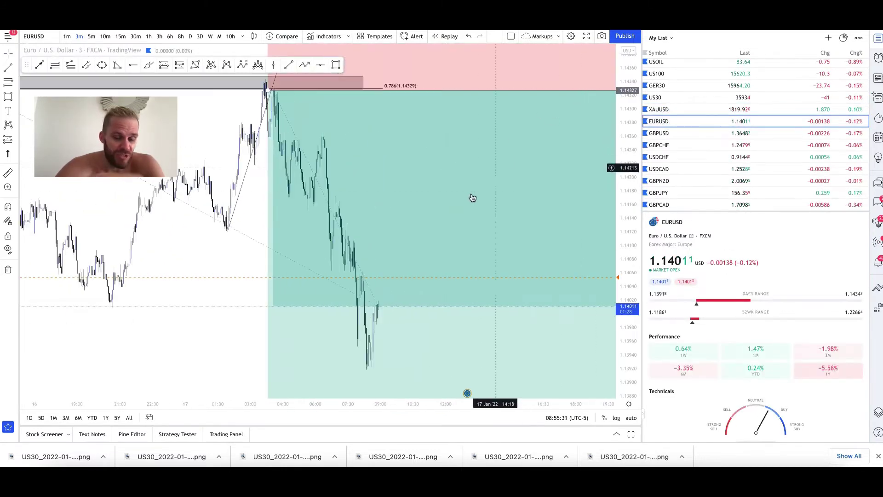
# Examine the EURUSD 3-minute price action around the current short position and the earlier long positions.
pyautogui.moveTo(637, 78); pyautogui.dragTo(580, 271)
pyautogui.scroll(-9, 427, 158)
pyautogui.scroll(1, 427, 158)
pyautogui.scroll(-5, 428, 160)
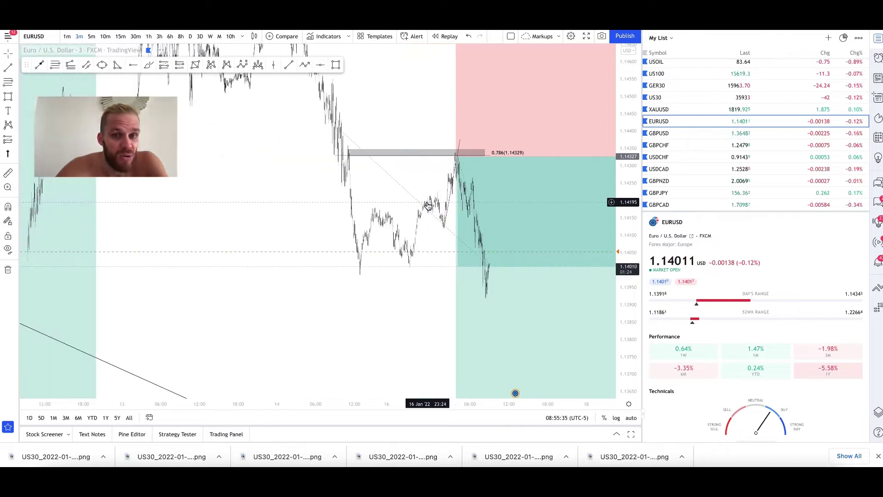
pyautogui.scroll(-5, 299, 126)
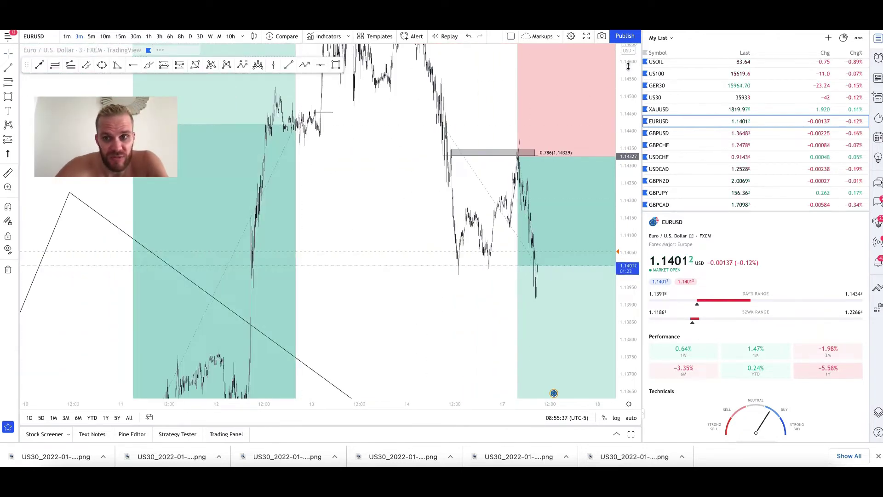
pyautogui.moveTo(629, 68); pyautogui.dragTo(557, 300)
pyautogui.moveTo(413, 304); pyautogui.dragTo(508, 270)
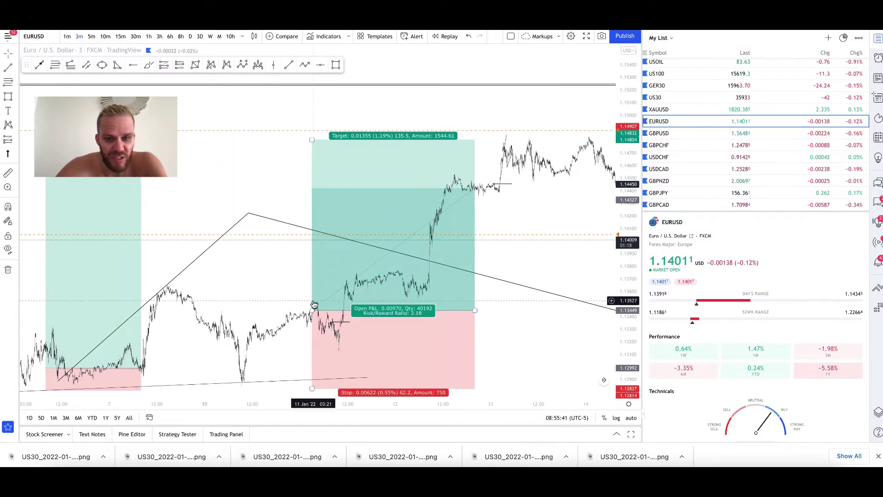
pyautogui.hscroll(3, 491, 279)
pyautogui.hscroll(-2, 491, 279)
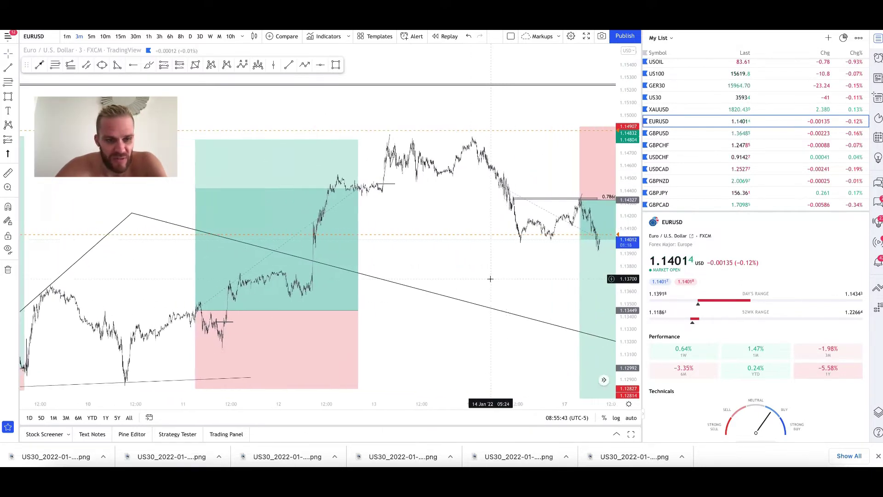
pyautogui.hscroll(-1, 491, 279)
pyautogui.hscroll(7, 491, 280)
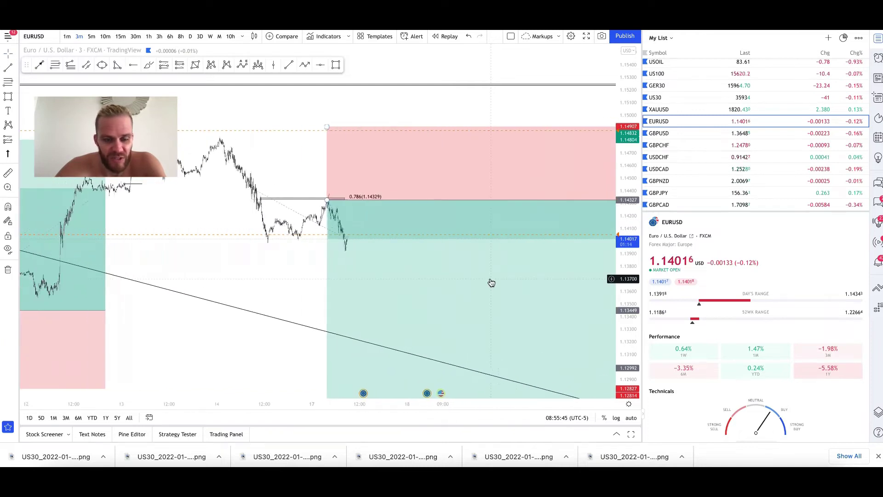
pyautogui.hscroll(-5, 491, 281)
pyautogui.moveTo(623, 106); pyautogui.dragTo(621, 318)
pyautogui.hscroll(4, 412, 332)
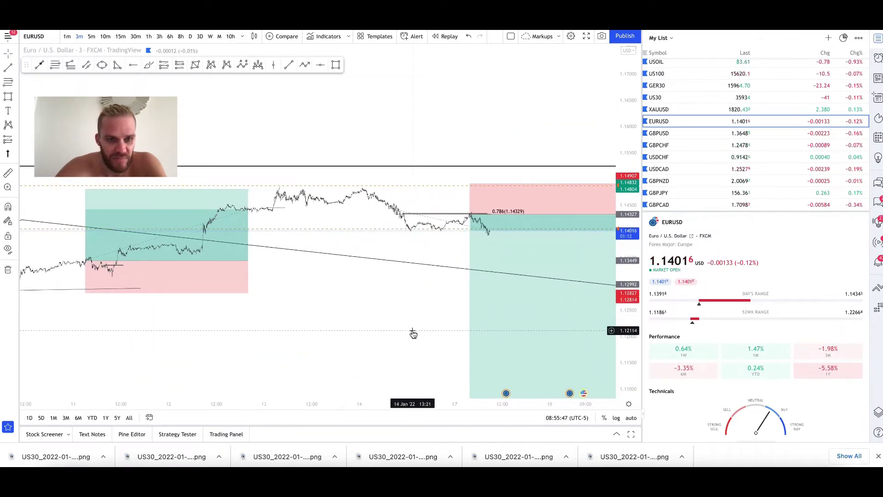
# Switch the EURUSD chart to the 1-hour timeframe.
pyautogui.hscroll(-5, 413, 330)
pyautogui.click(148, 37)
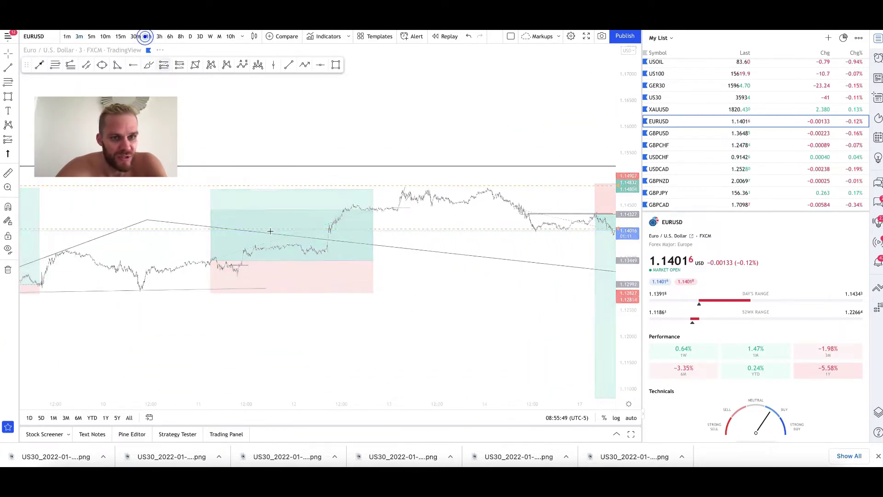
# Examine the EURUSD 1-hour price action around the LQ range, the rising trendline and the current short position.
pyautogui.hscroll(5, 455, 285)
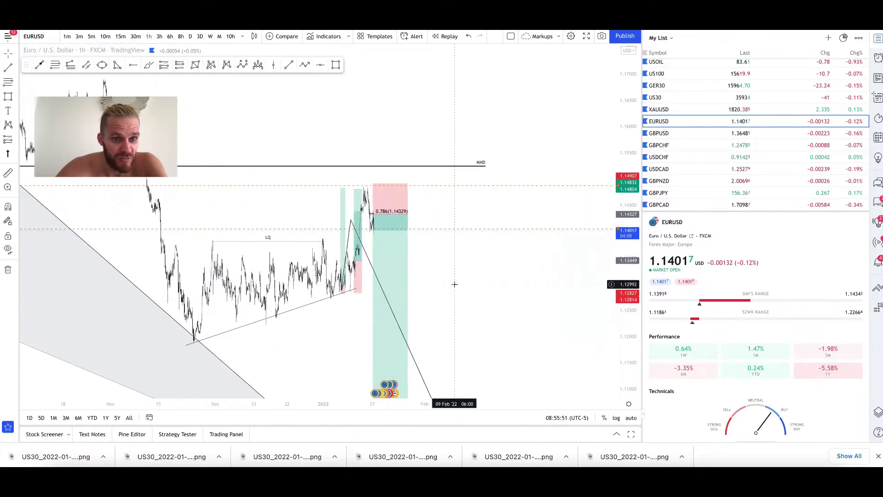
pyautogui.click(362, 258)
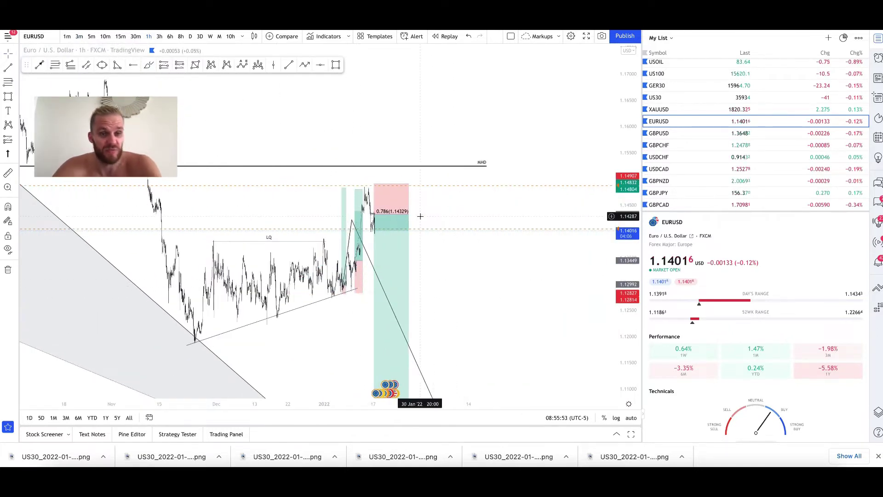
pyautogui.click(340, 253)
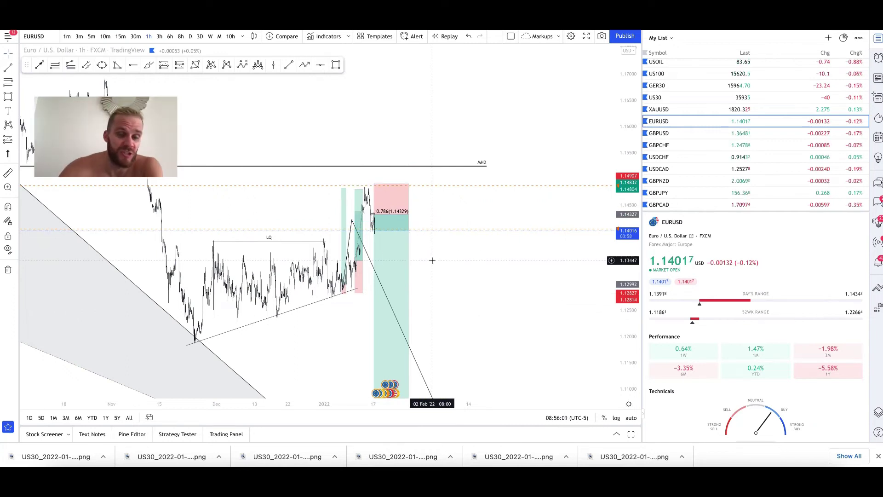
pyautogui.scroll(5, 350, 273)
pyautogui.scroll(-4, 350, 272)
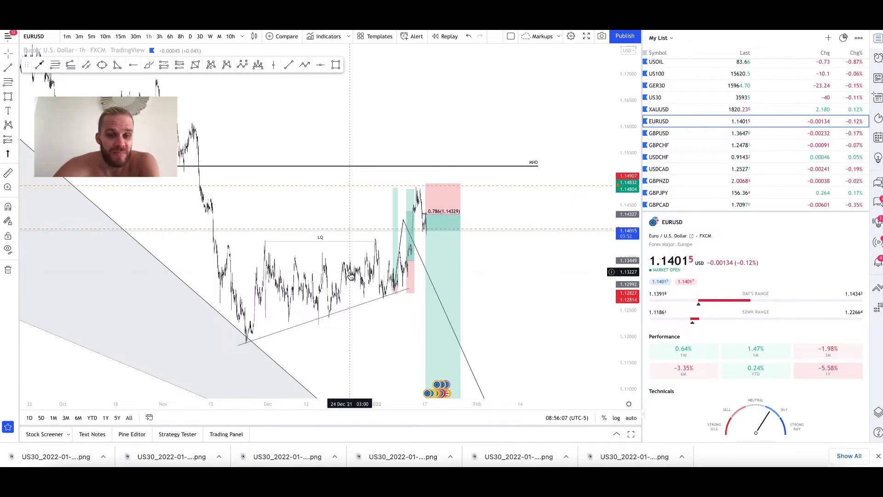
pyautogui.scroll(5, 351, 273)
pyautogui.scroll(-5, 350, 272)
pyautogui.hscroll(2, 350, 272)
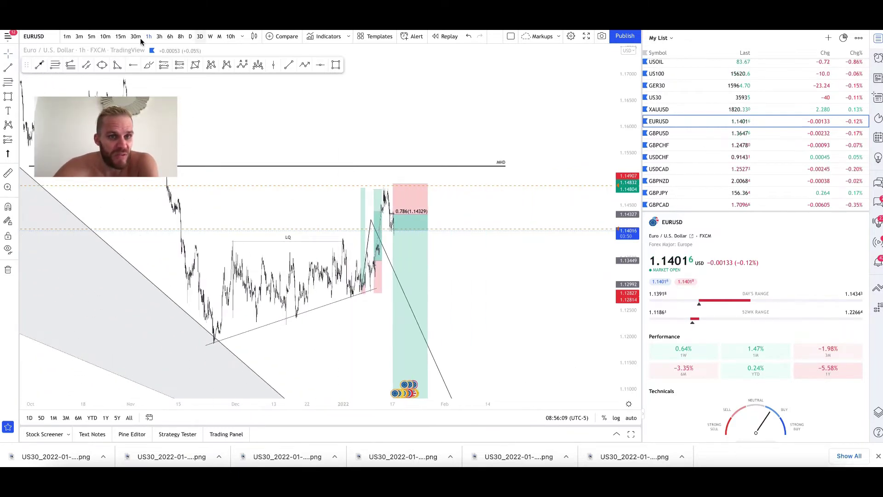
# Switch the EURUSD chart to the daily timeframe and examine the XABCD pattern and the grey zone at point D.
pyautogui.click(183, 36)
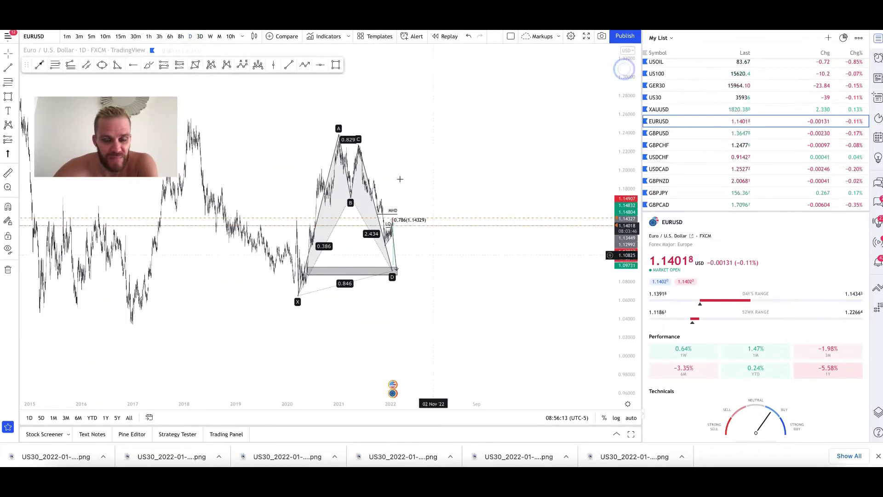
pyautogui.hscroll(-5, 399, 179)
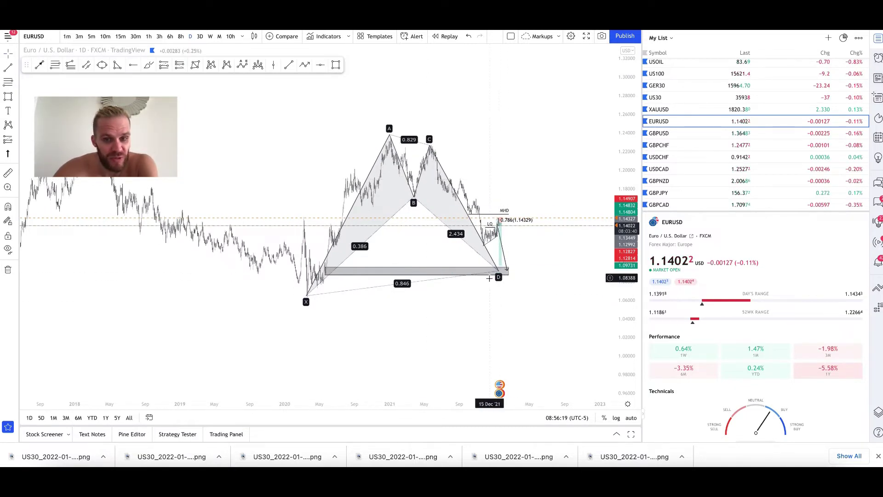
pyautogui.scroll(2, 489, 278)
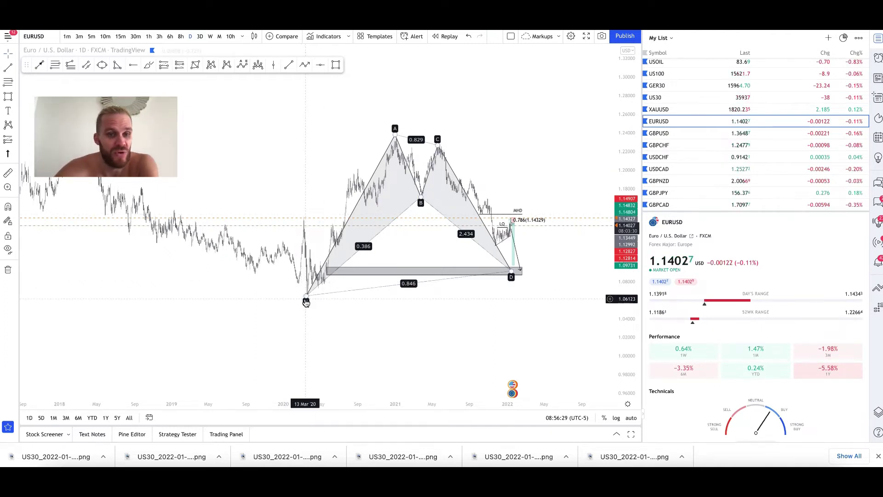
pyautogui.scroll(-2, 339, 222)
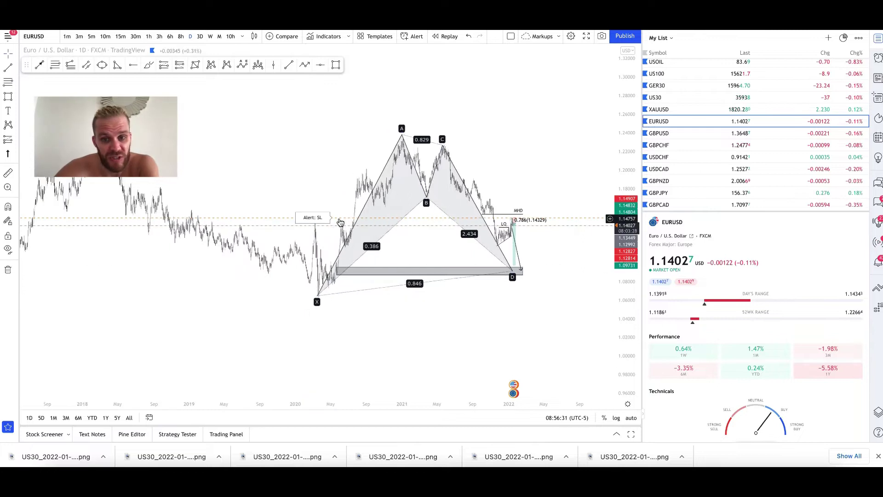
pyautogui.hscroll(2, 340, 223)
pyautogui.scroll(2, 340, 223)
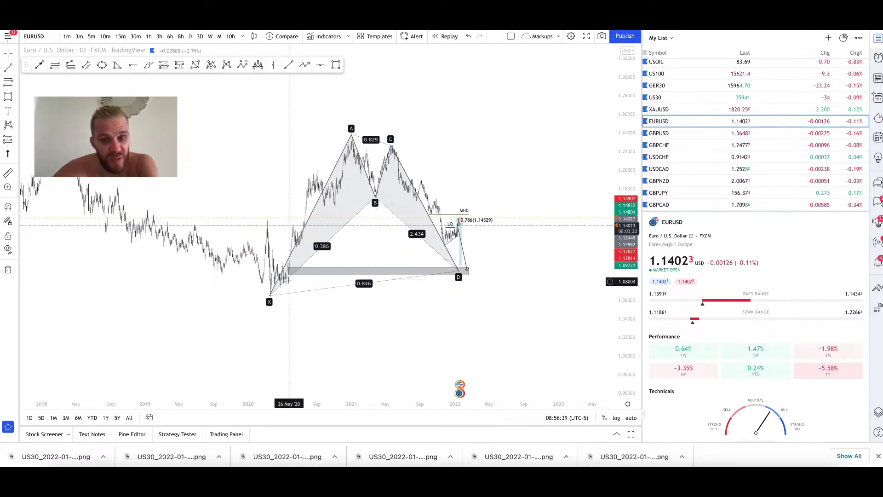
pyautogui.scroll(5, 292, 267)
pyautogui.scroll(-2, 288, 279)
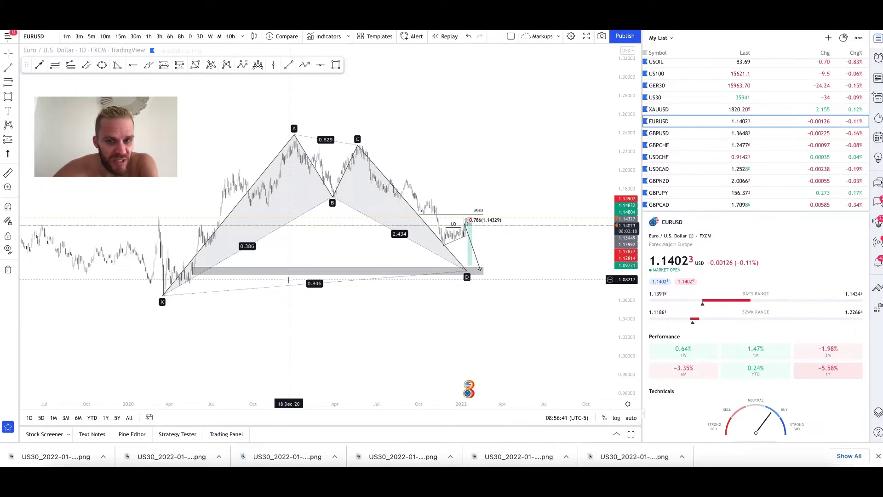
# Switch the EURUSD chart to the monthly timeframe and move the MHD line up to about 1.187.
pyautogui.click(219, 36)
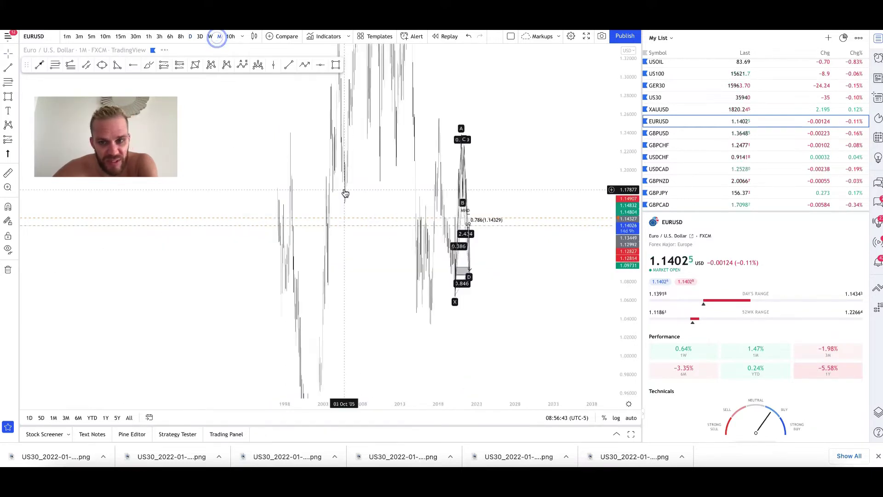
pyautogui.scroll(3, 344, 189)
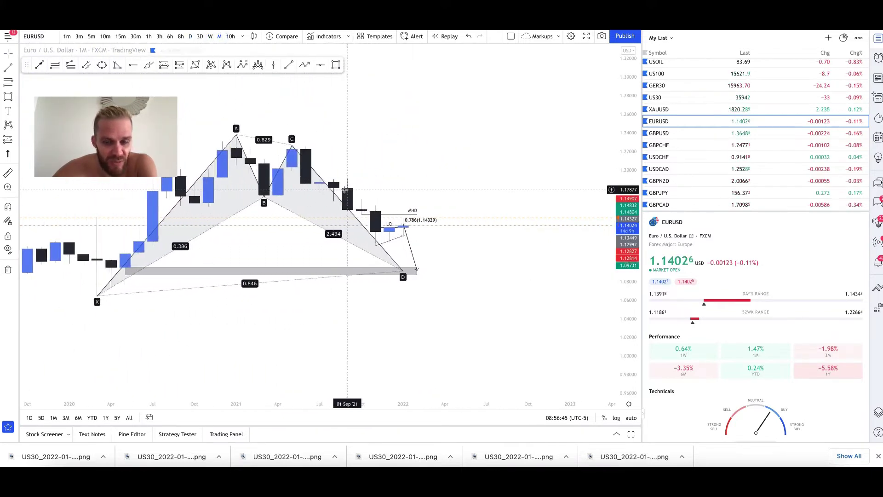
pyautogui.moveTo(620, 304); pyautogui.dragTo(560, 138)
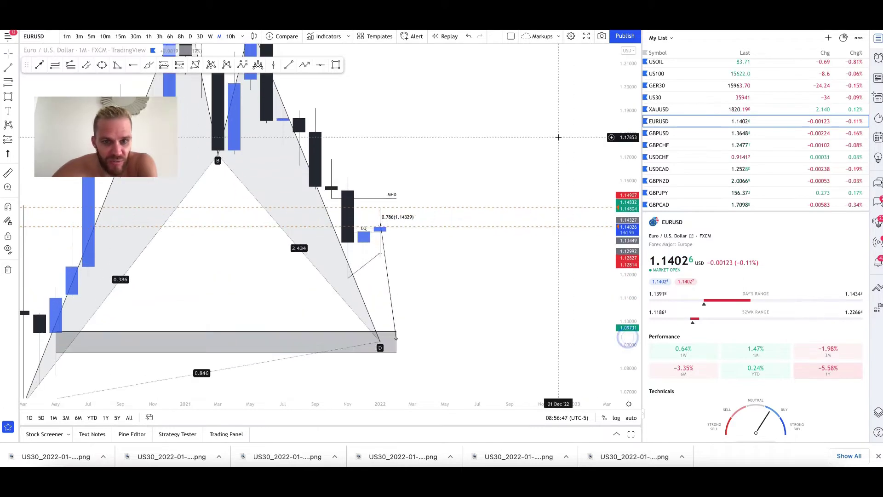
pyautogui.scroll(-5, 538, 162)
pyautogui.click(477, 199)
pyautogui.moveTo(469, 203); pyautogui.dragTo(454, 118)
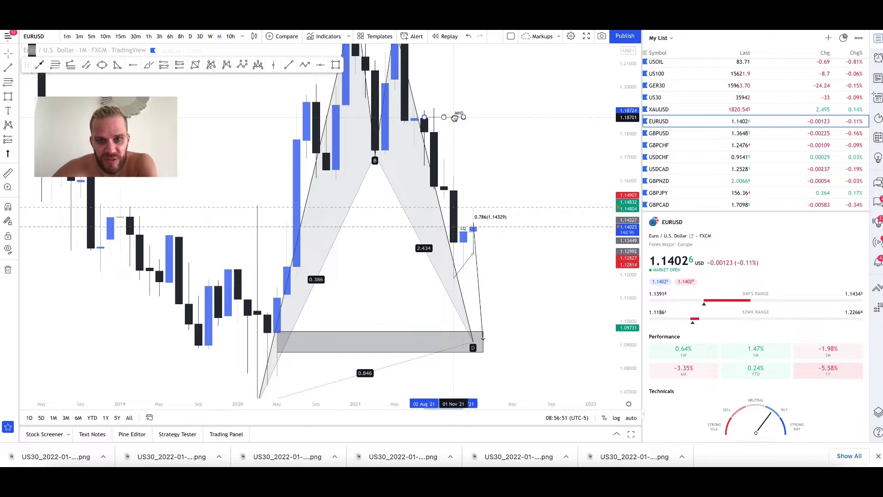
pyautogui.click(502, 134)
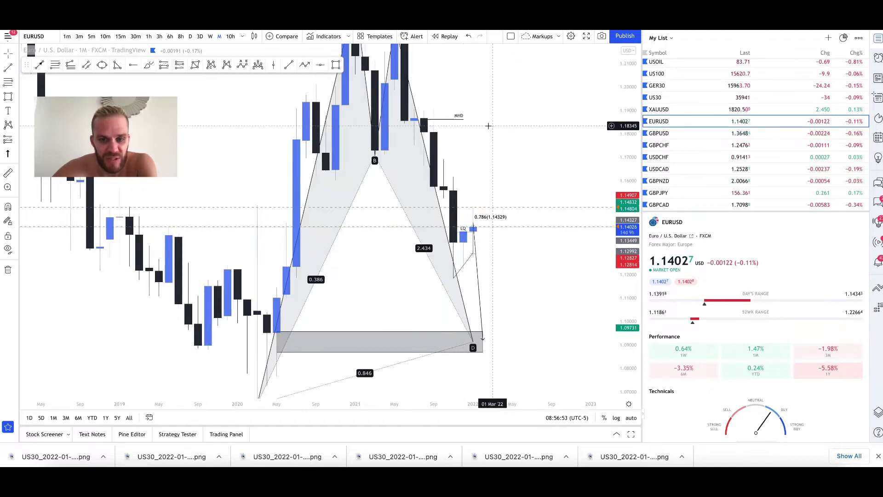
# Review the latest monthly candles below the MHD line and switch the EURUSD chart to the weekly timeframe.
pyautogui.scroll(2, 489, 126)
pyautogui.scroll(1, 489, 126)
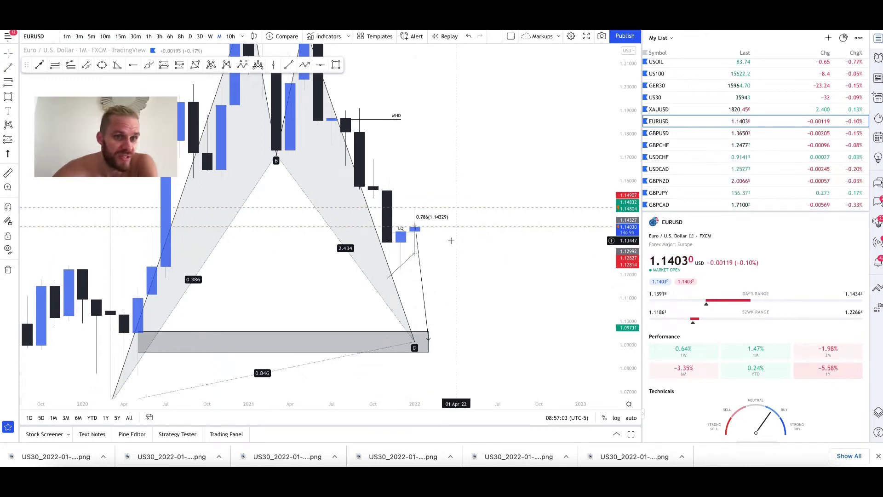
pyautogui.scroll(-4, 450, 241)
pyautogui.scroll(2, 453, 244)
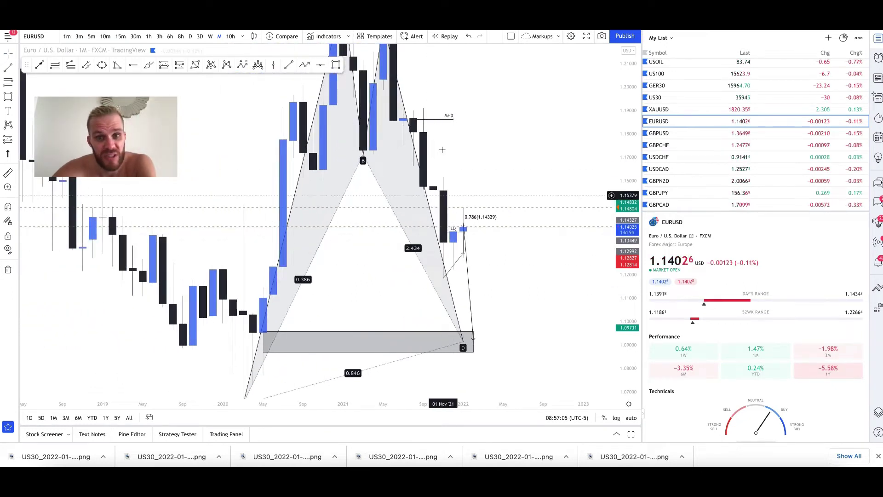
pyautogui.click(209, 37)
pyautogui.scroll(3, 357, 187)
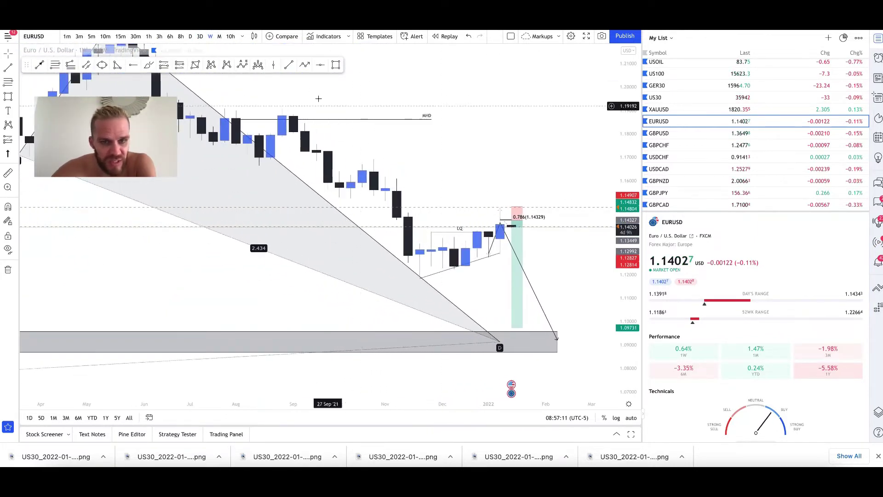
# Return the EURUSD chart to the daily timeframe and compress the price scale to fit the MHD line and the short position.
pyautogui.click(190, 36)
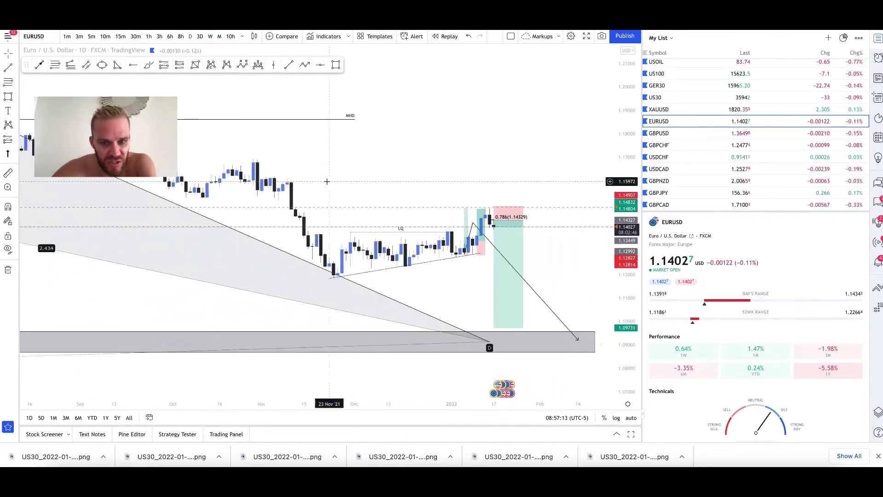
pyautogui.scroll(-2, 327, 182)
pyautogui.moveTo(631, 344); pyautogui.dragTo(576, 298)
pyautogui.scroll(-2, 576, 299)
pyautogui.scroll(-3, 576, 299)
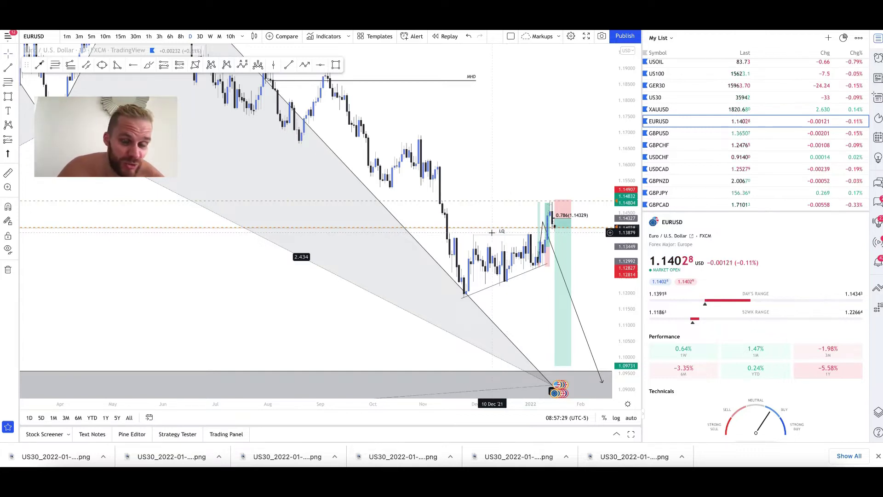
# Examine the daily price action around the LQ range, the earlier long positions and the current short position.
pyautogui.hscroll(2, 493, 233)
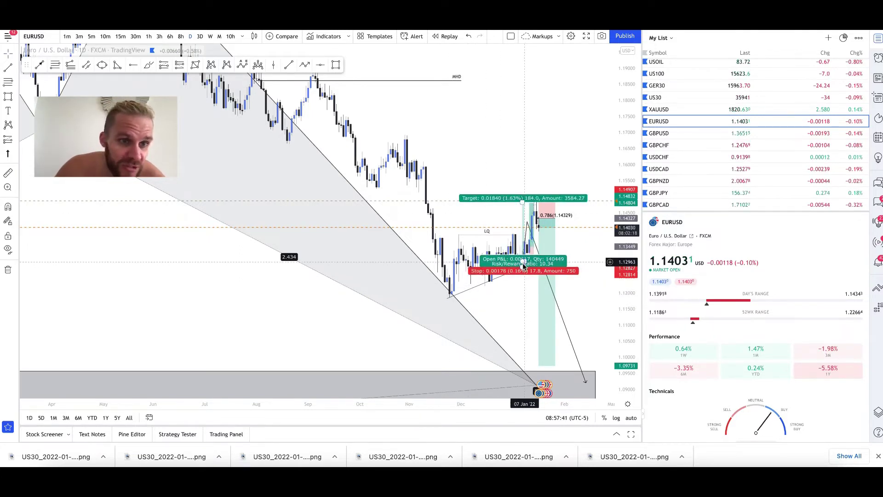
pyautogui.scroll(-2, 503, 259)
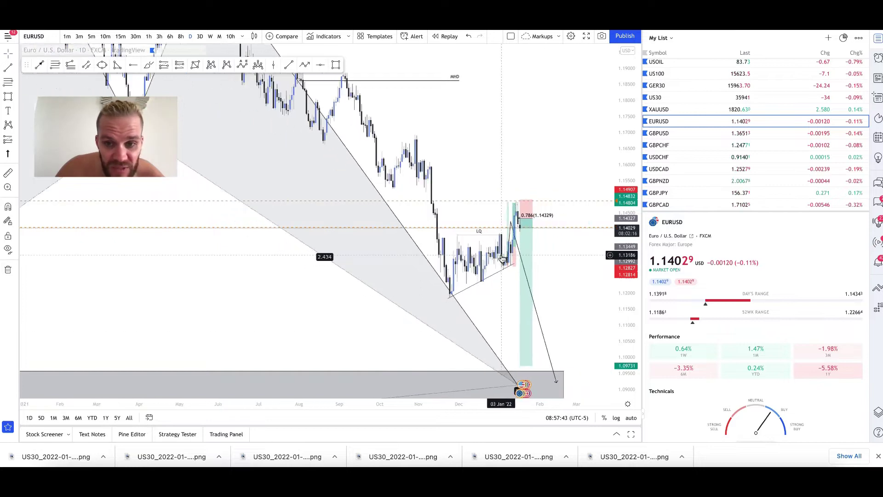
pyautogui.scroll(-2, 503, 259)
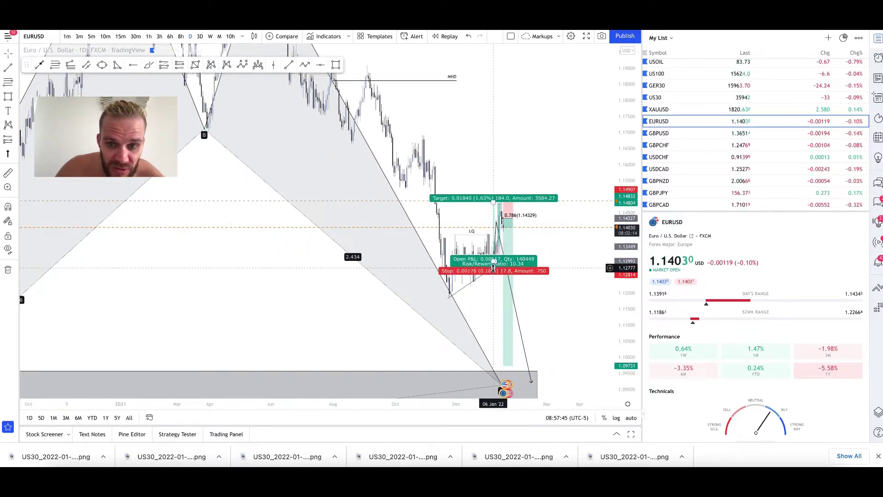
pyautogui.scroll(4, 490, 254)
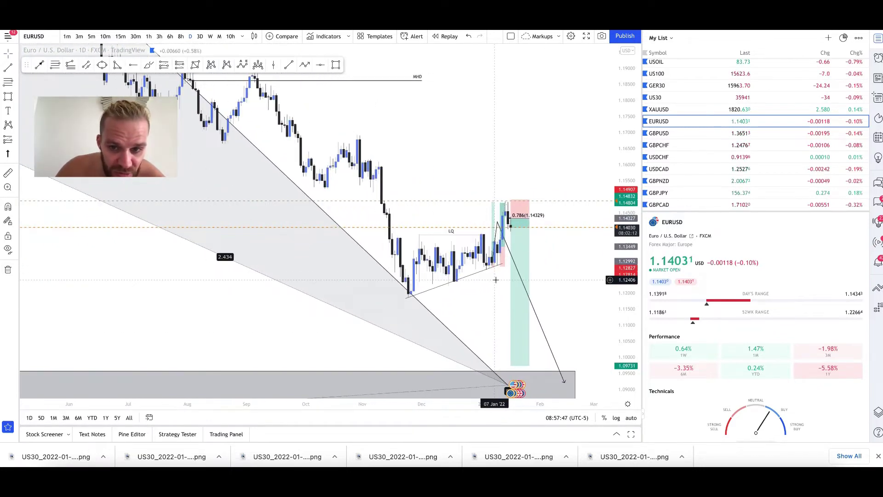
pyautogui.scroll(3, 490, 267)
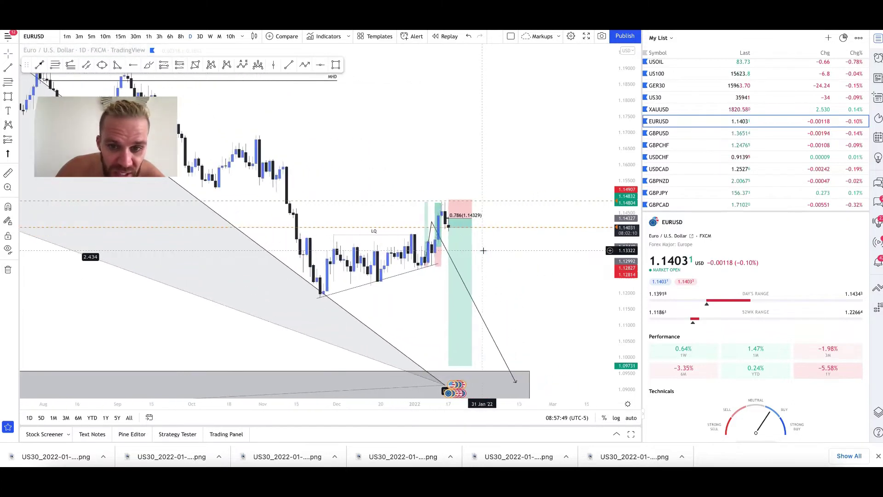
pyautogui.scroll(-3, 349, 249)
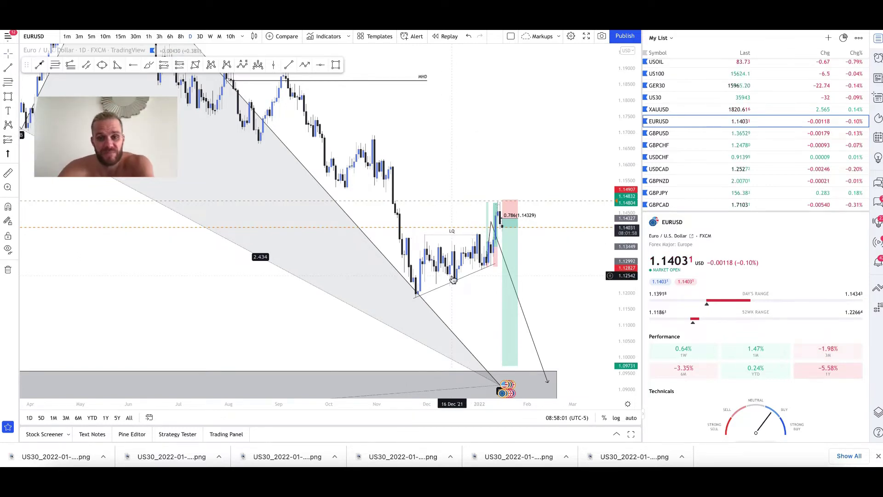
pyautogui.scroll(1, 453, 280)
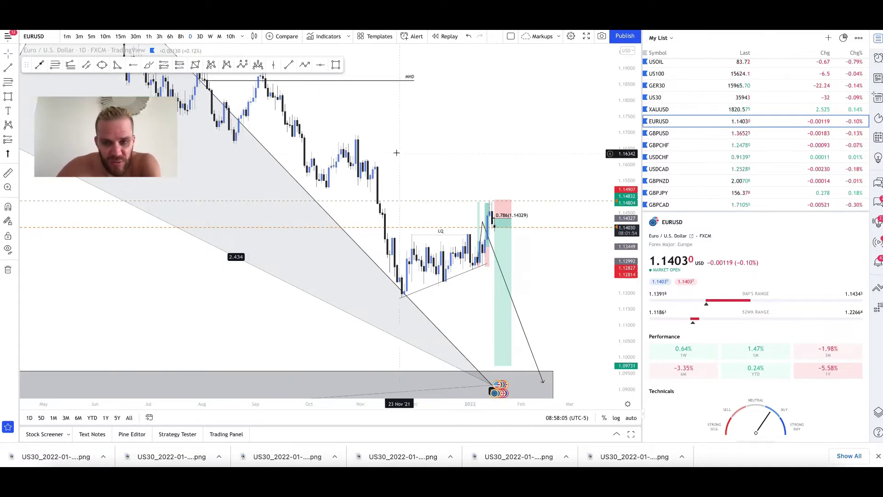
pyautogui.scroll(1, 397, 150)
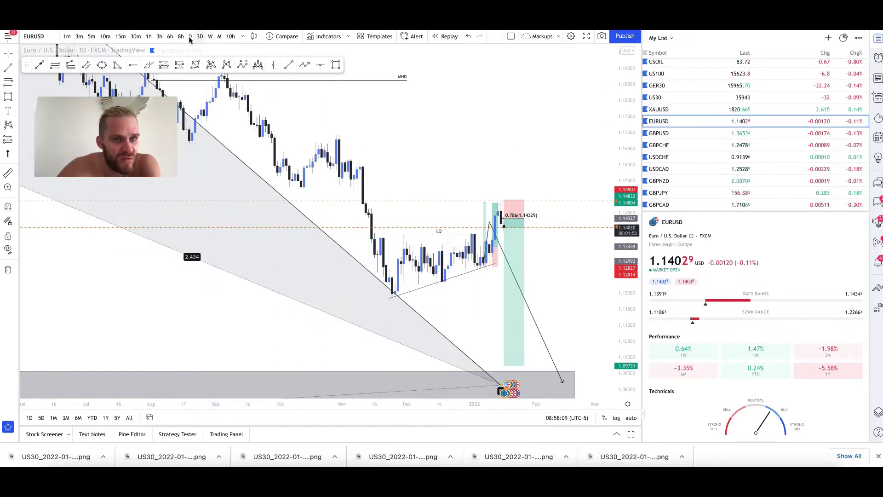
# Draw a Fib Retracement from the 10 Nov '21 price of 1.15946 down to 1.11911, showing only the 0.618 and 0.786 levels.
pyautogui.click(208, 65)
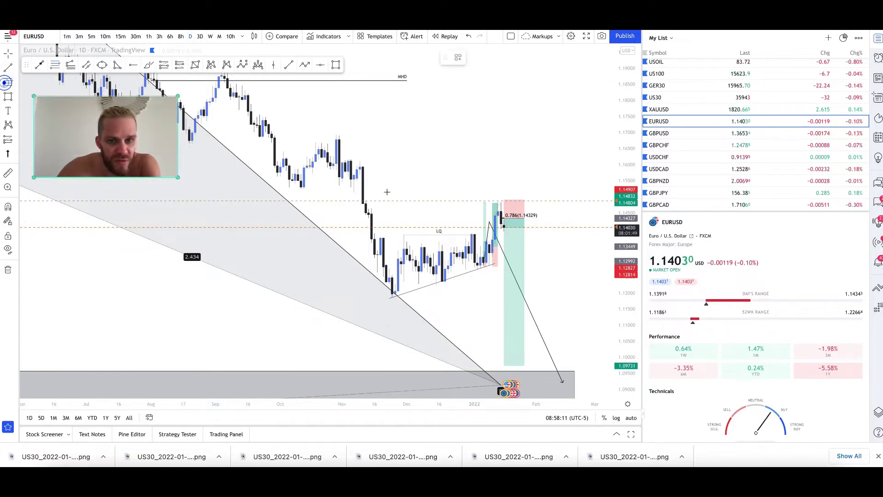
pyautogui.click(362, 166)
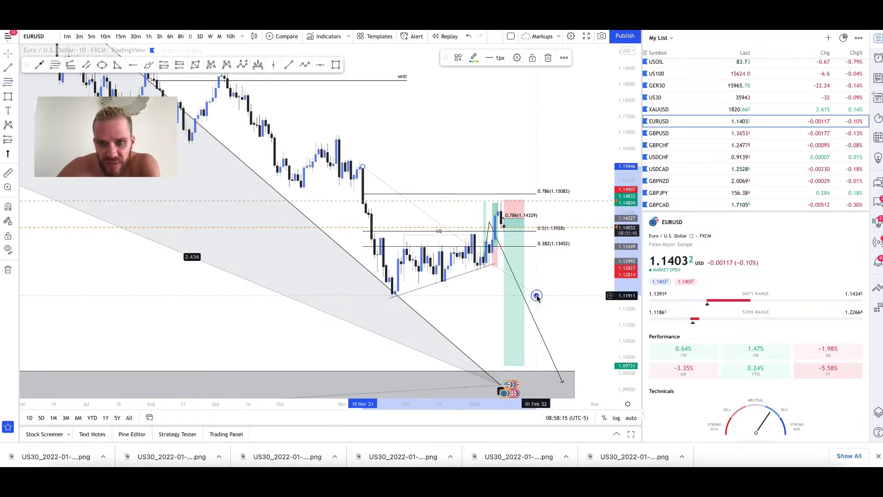
pyautogui.doubleClick(537, 297)
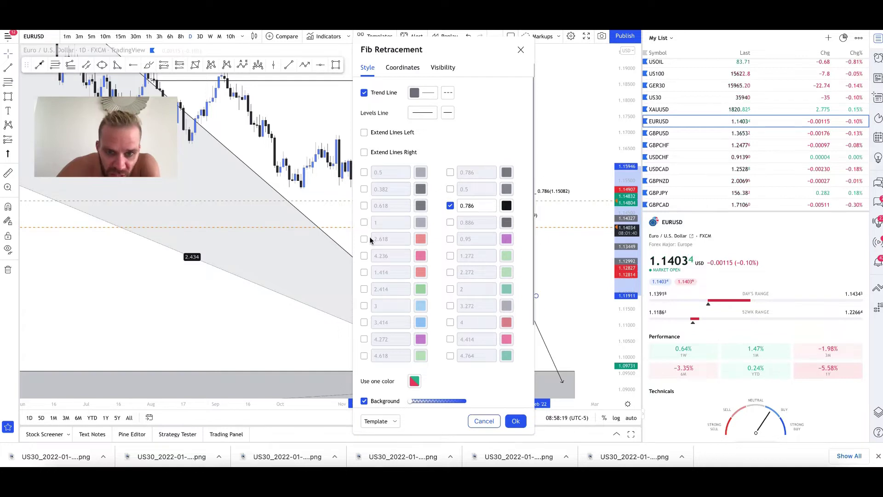
pyautogui.click(363, 206)
pyautogui.click(515, 420)
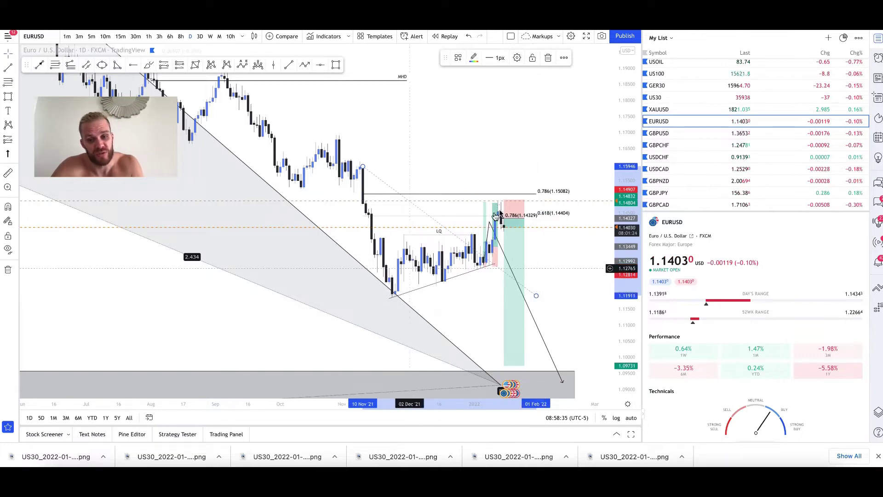
pyautogui.moveTo(484, 267)
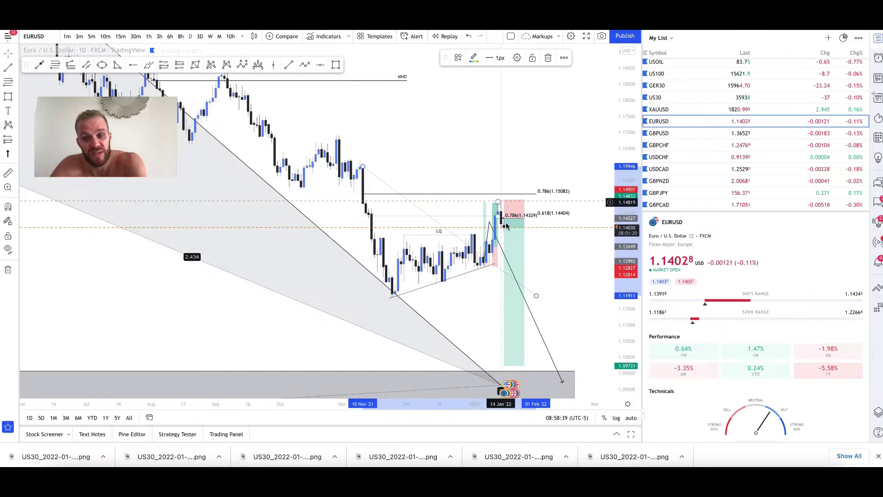
pyautogui.moveTo(520, 353)
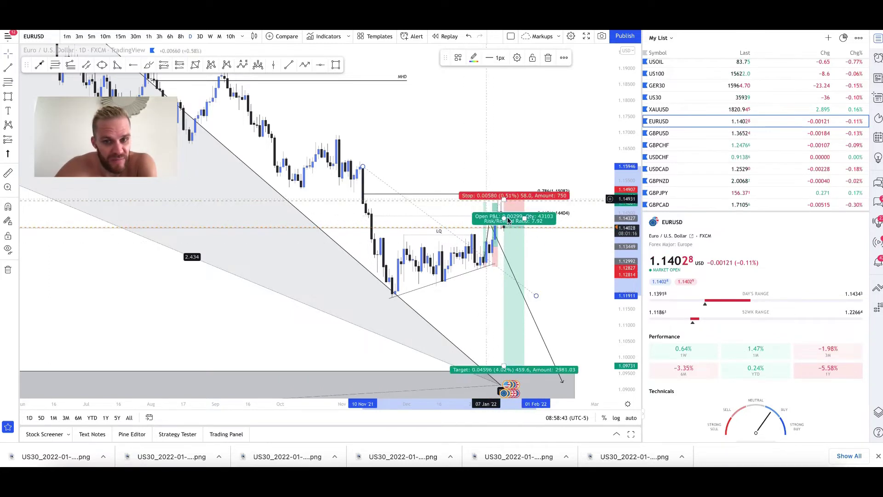
# Draw a rectangle zone from 10 Nov '21 to about 27 Jan '22, spanning about 1.14906 down to 1.14374.
pyautogui.click(336, 65)
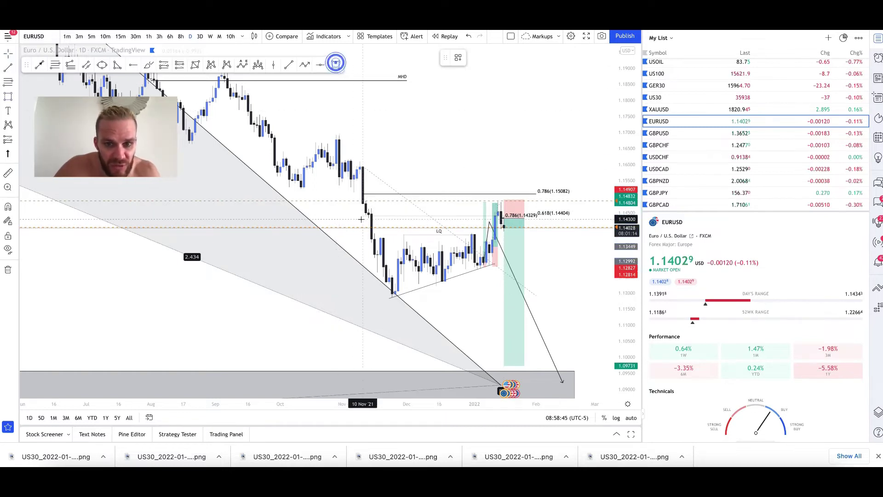
pyautogui.moveTo(363, 200); pyautogui.dragTo(533, 215)
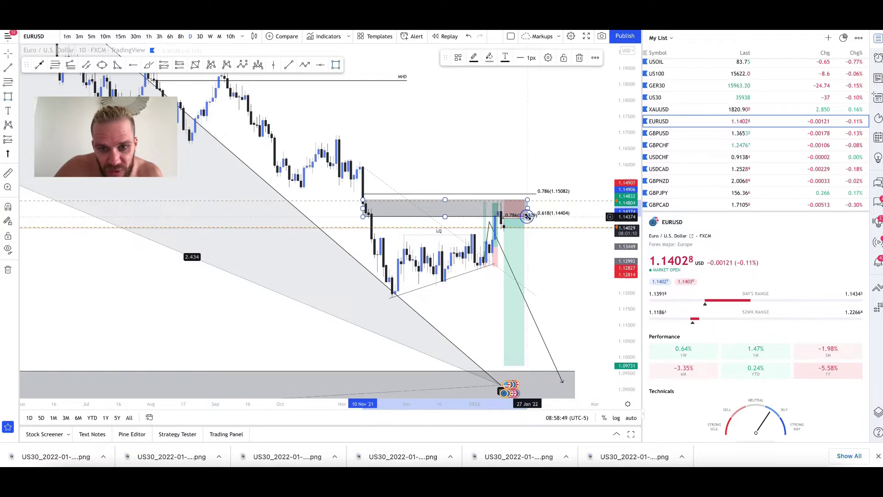
pyautogui.click(534, 195)
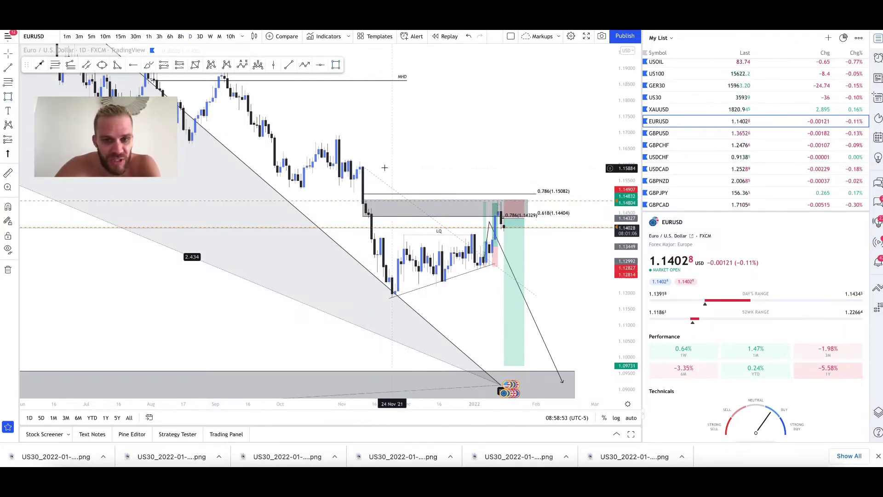
# Switch the EURUSD chart to the 6-hour timeframe and examine the price action around the drawn zone and the current short position.
pyautogui.click(170, 36)
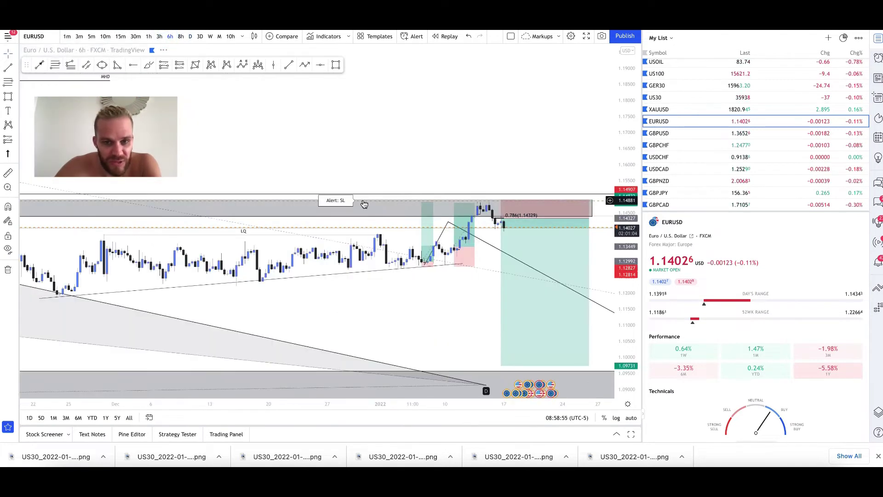
pyautogui.scroll(-5, 363, 204)
pyautogui.scroll(5, 363, 204)
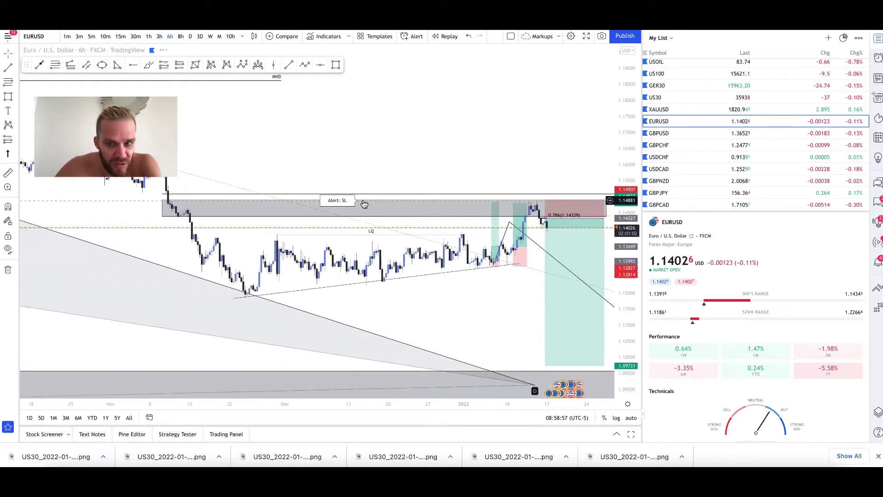
pyautogui.scroll(-5, 364, 204)
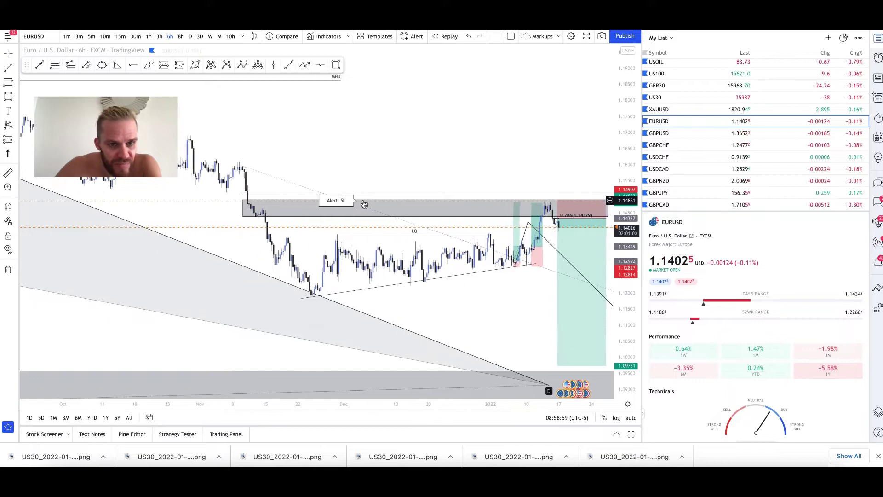
pyautogui.scroll(1, 364, 204)
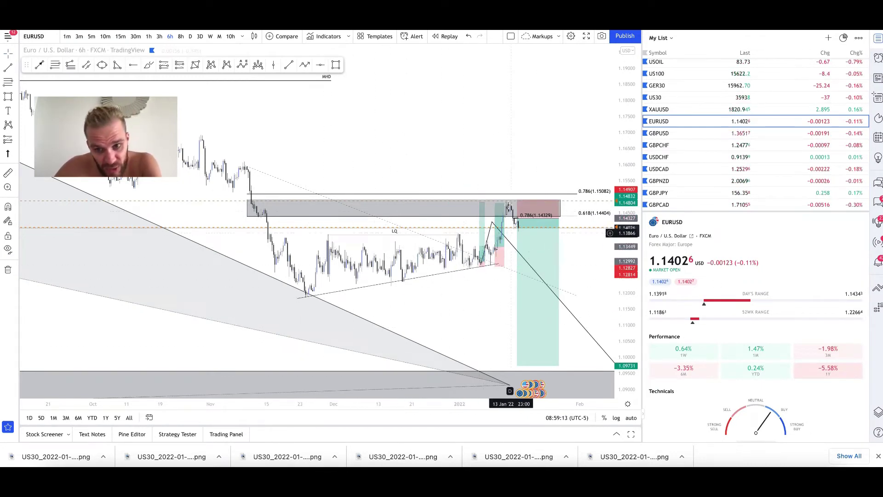
pyautogui.scroll(-3, 509, 205)
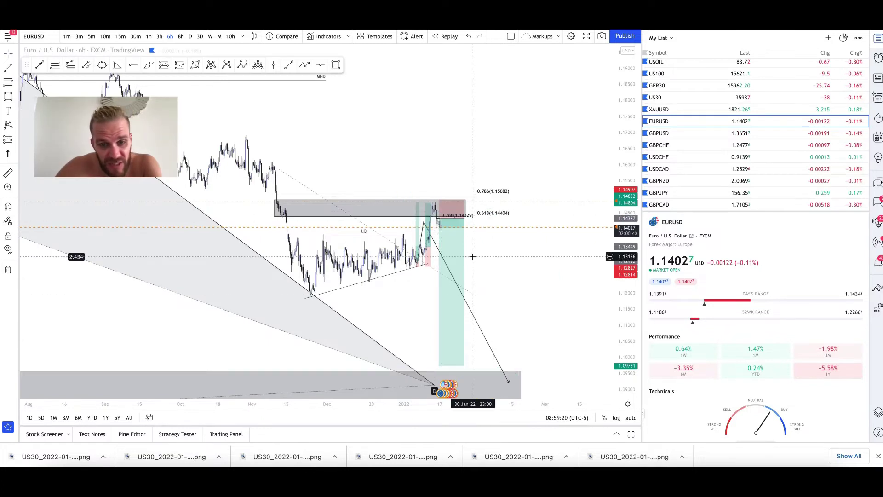
pyautogui.scroll(4, 473, 256)
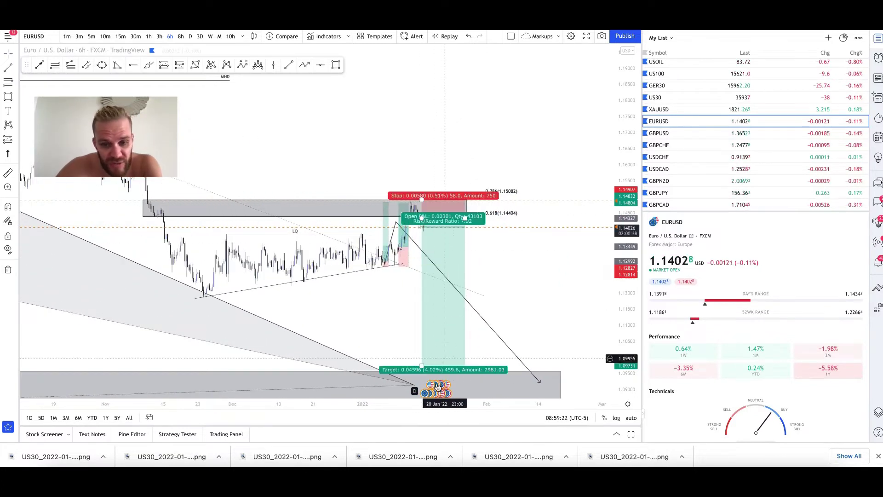
pyautogui.scroll(-2, 522, 294)
pyautogui.scroll(2, 529, 285)
# Compress the price scale and examine the harmonic pattern's final leg down to point D in the lower grey zone.
pyautogui.moveTo(619, 131); pyautogui.dragTo(618, 295)
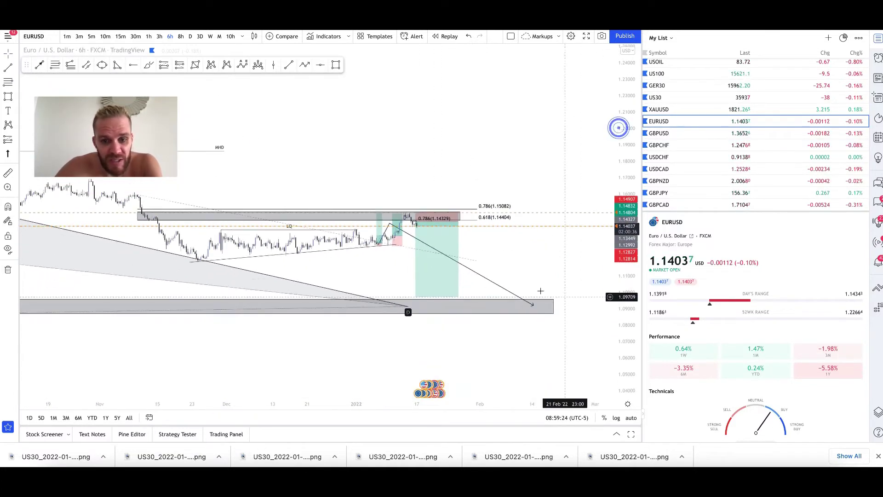
pyautogui.scroll(-10, 523, 279)
pyautogui.scroll(-3, 433, 176)
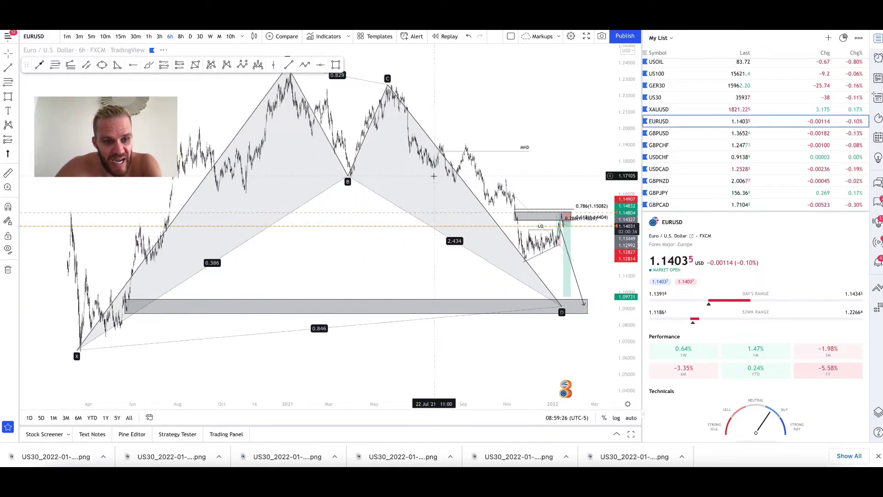
pyautogui.scroll(5, 284, 312)
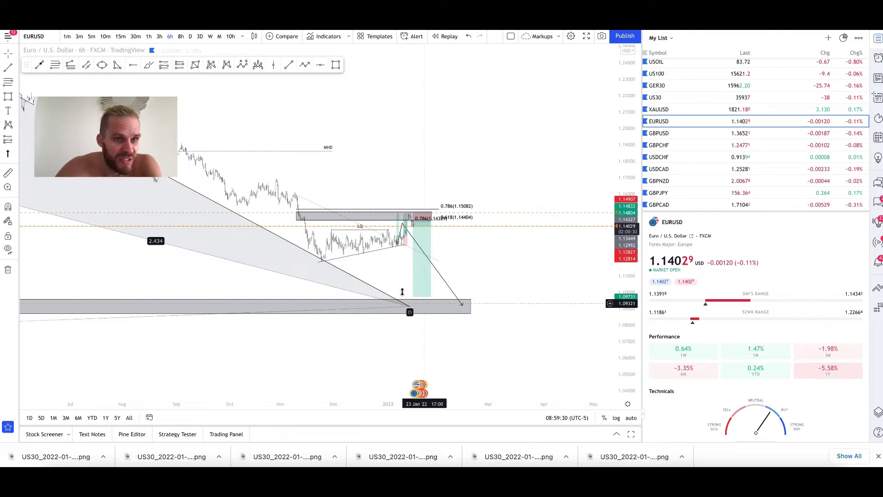
pyautogui.scroll(-4, 287, 176)
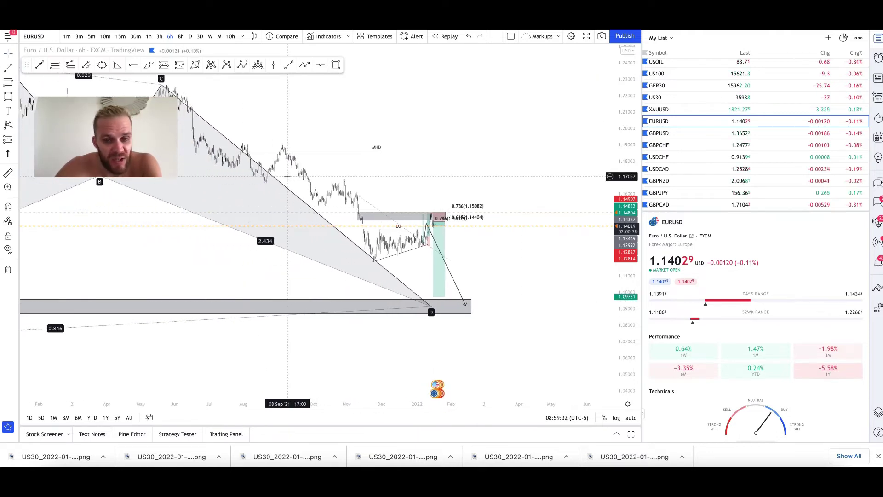
pyautogui.scroll(-2, 287, 176)
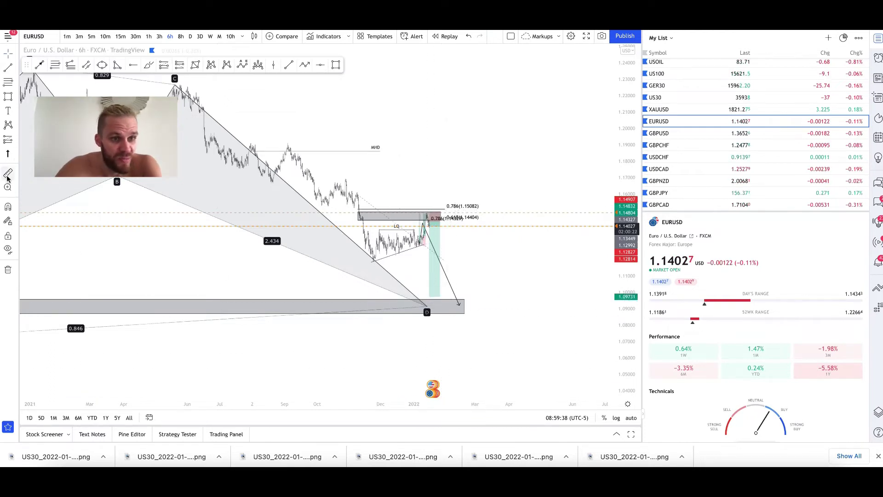
# Place a trial long position at point D with its entry at about 1.09248 and delete it again.
pyautogui.click(17, 141)
pyautogui.click(28, 141)
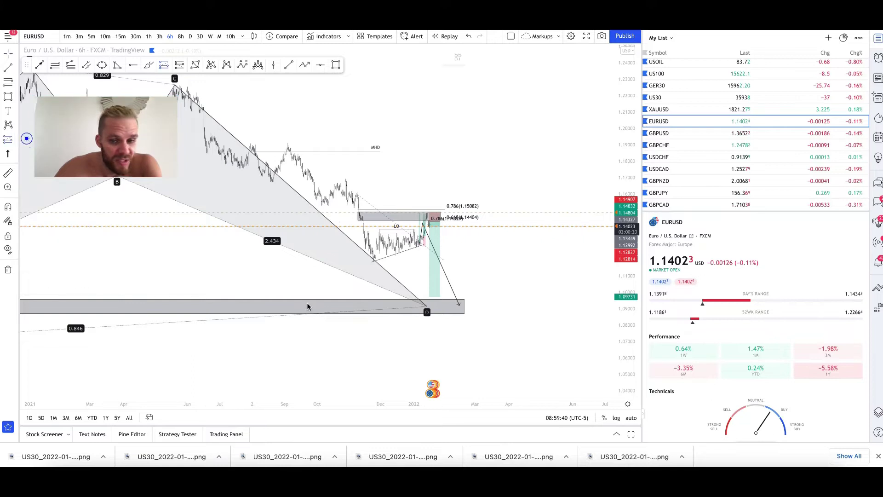
pyautogui.click(438, 304)
pyautogui.moveTo(438, 307); pyautogui.dragTo(430, 304)
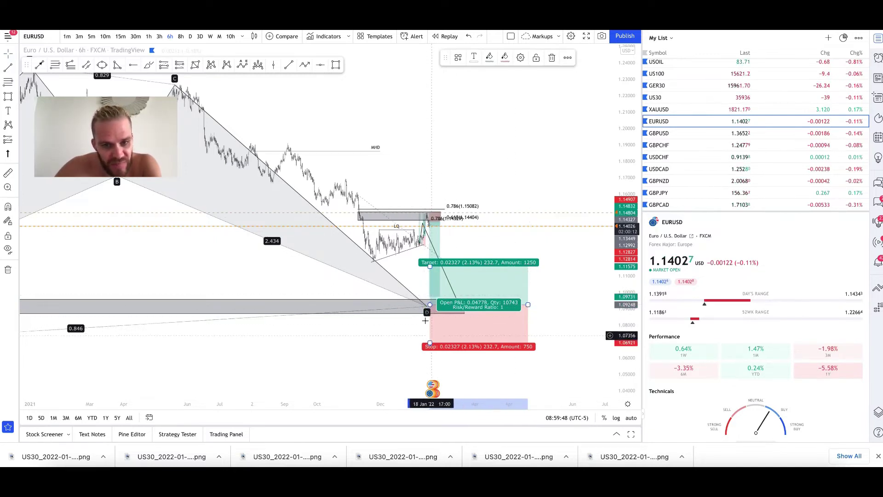
pyautogui.hscroll(1, 269, 198)
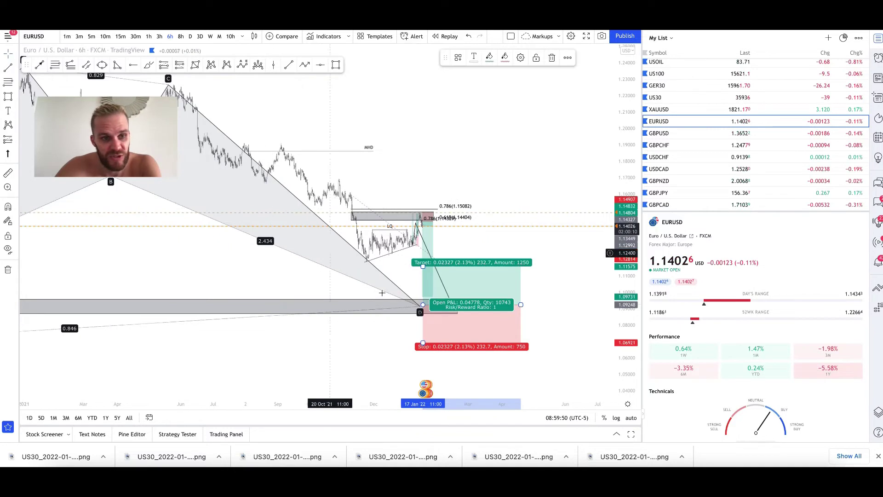
pyautogui.click(502, 292)
pyautogui.press('Delete')
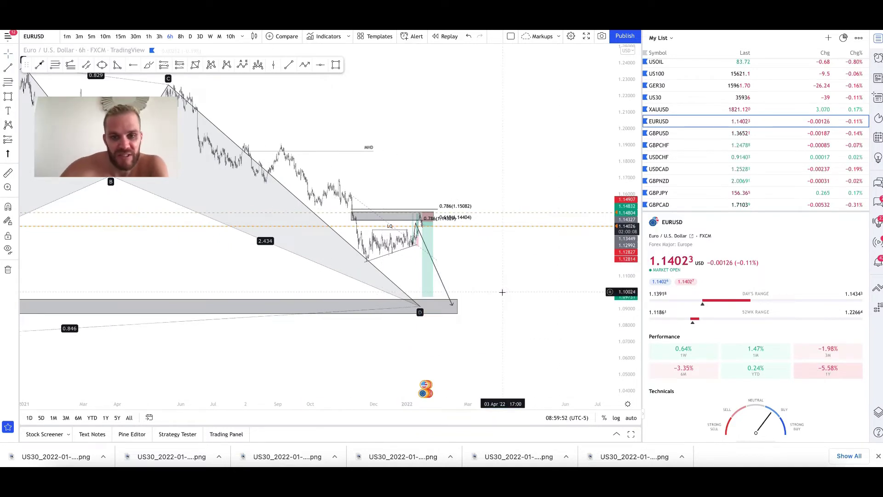
# Switch the chart to the 1-hour timeframe and stretch the price scale to examine the zone, the LQ range and the trades.
pyautogui.scroll(2, 502, 292)
pyautogui.click(149, 35)
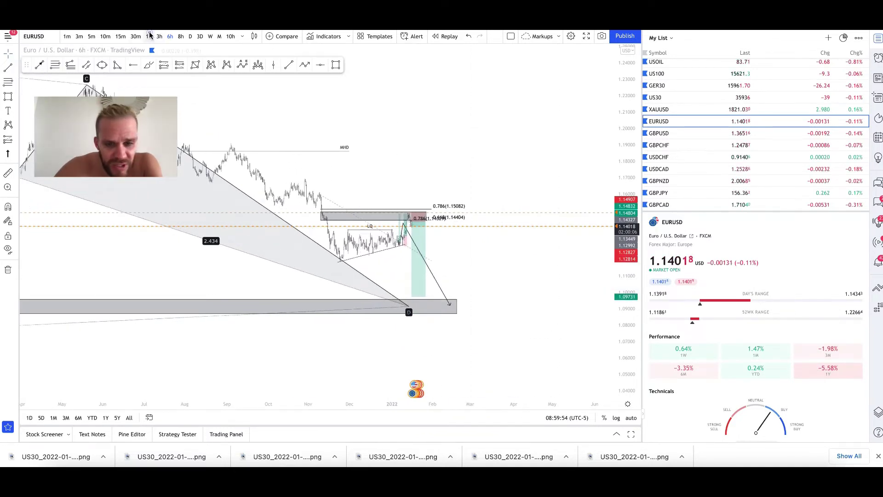
pyautogui.scroll(-2, 529, 294)
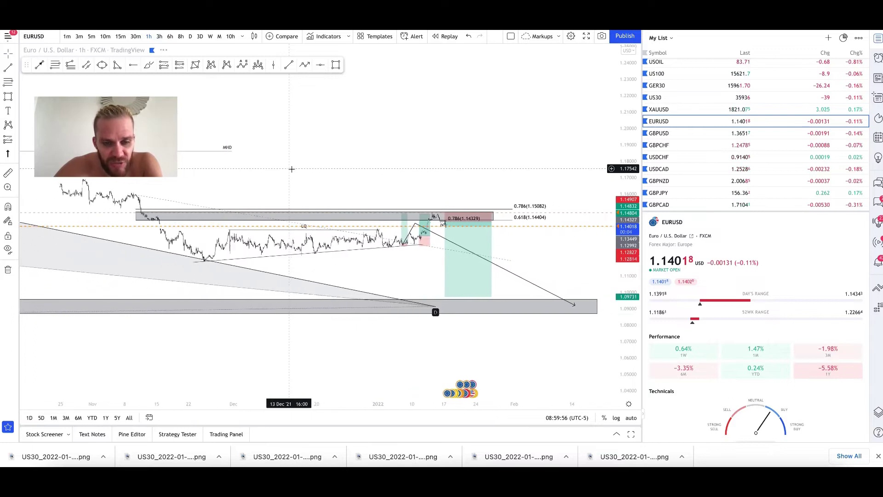
pyautogui.moveTo(633, 360); pyautogui.dragTo(632, 83)
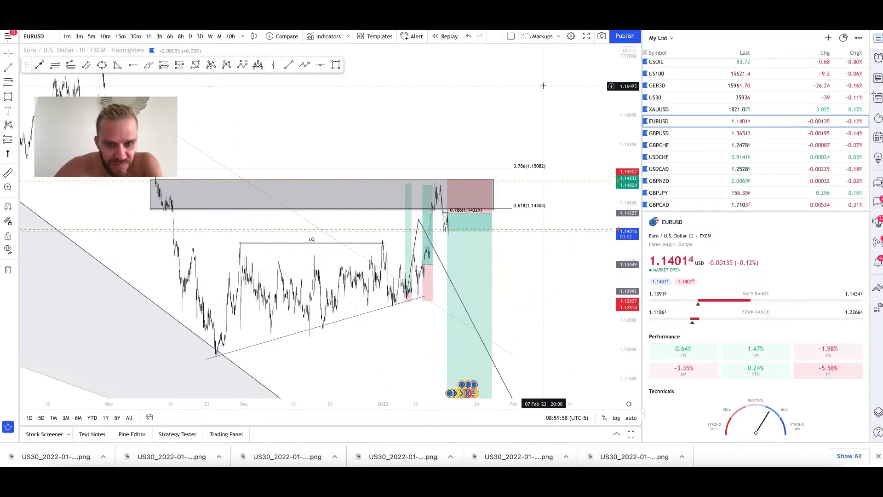
pyautogui.scroll(-2, 440, 151)
pyautogui.scroll(8, 440, 173)
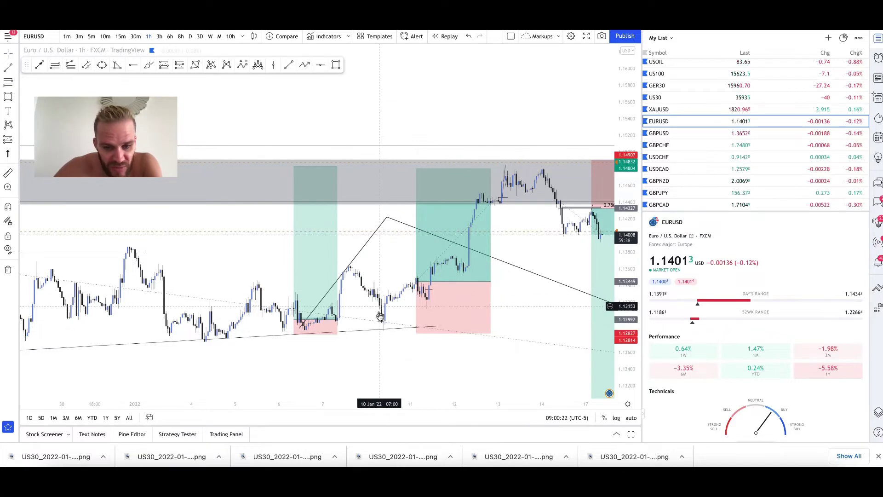
# Examine the short entry below the zone on the 15-minute timeframe and return to the earlier trades on the 1-hour chart.
pyautogui.click(120, 37)
pyautogui.scroll(1, 302, 236)
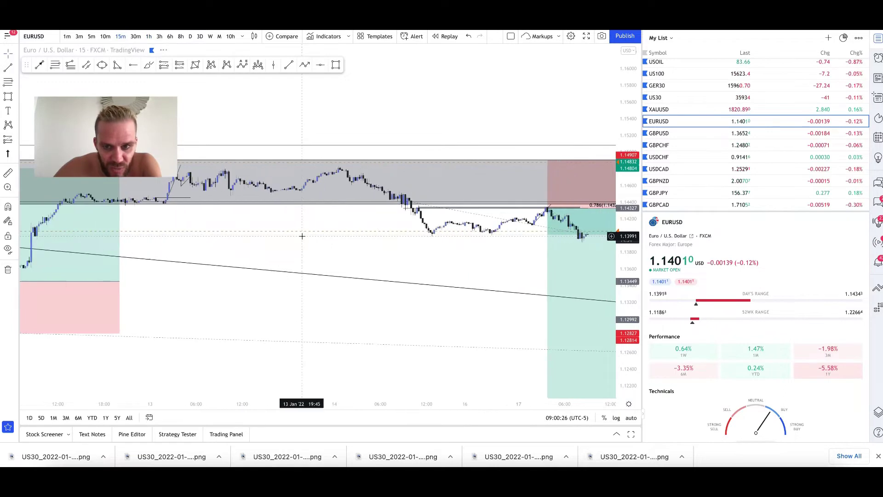
pyautogui.scroll(-7, 302, 236)
pyautogui.scroll(1, 303, 240)
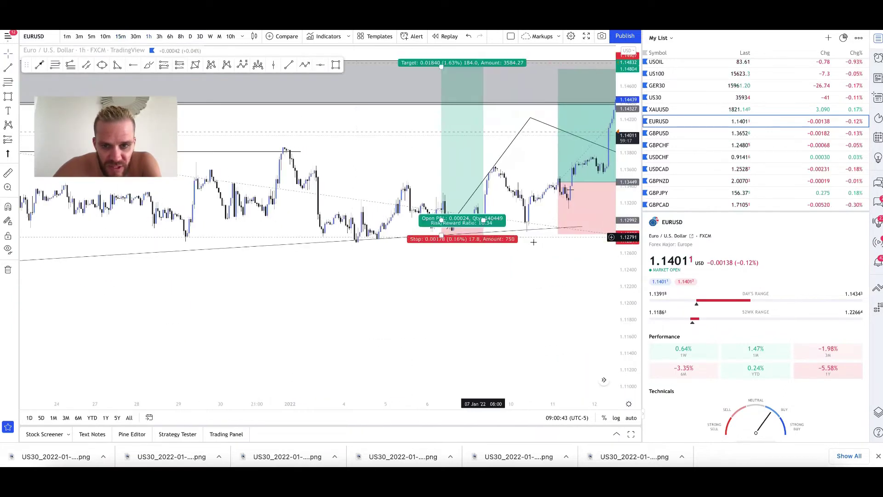
# Examine the 1-hour price action around the two earlier long positions, the LQ range and the rising trendline beneath them.
pyautogui.hscroll(3, 520, 226)
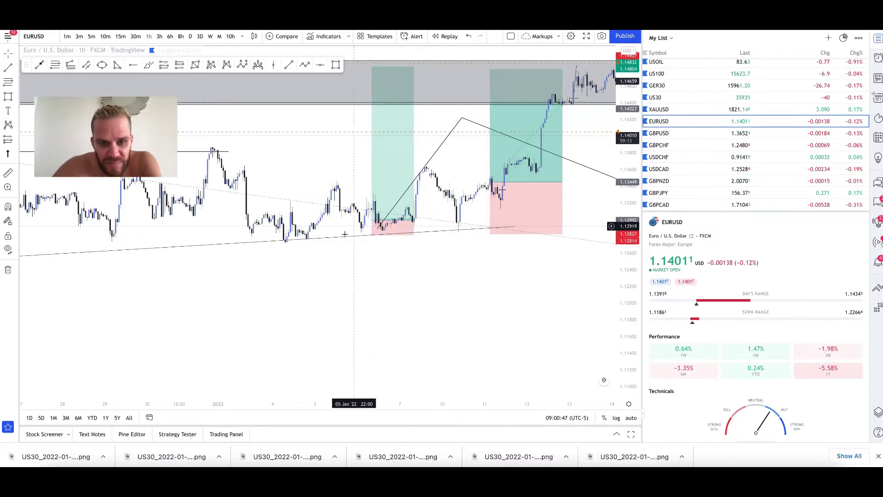
pyautogui.scroll(-5, 305, 319)
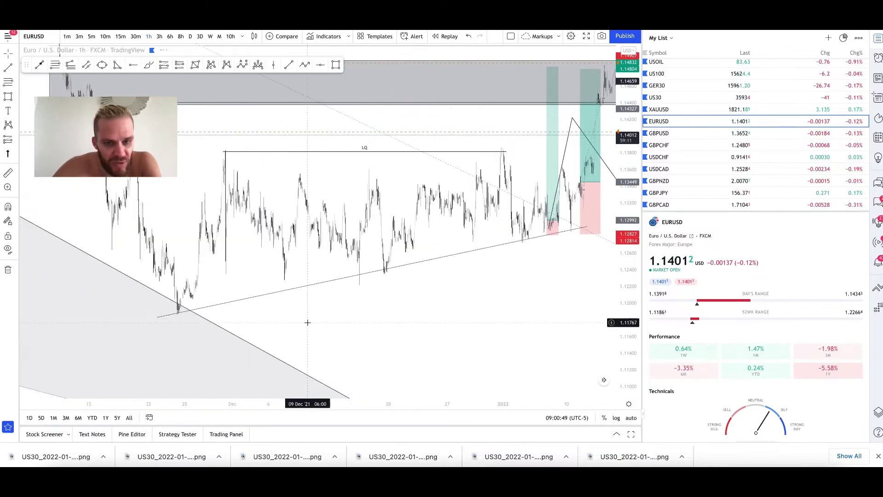
pyautogui.scroll(5, 419, 271)
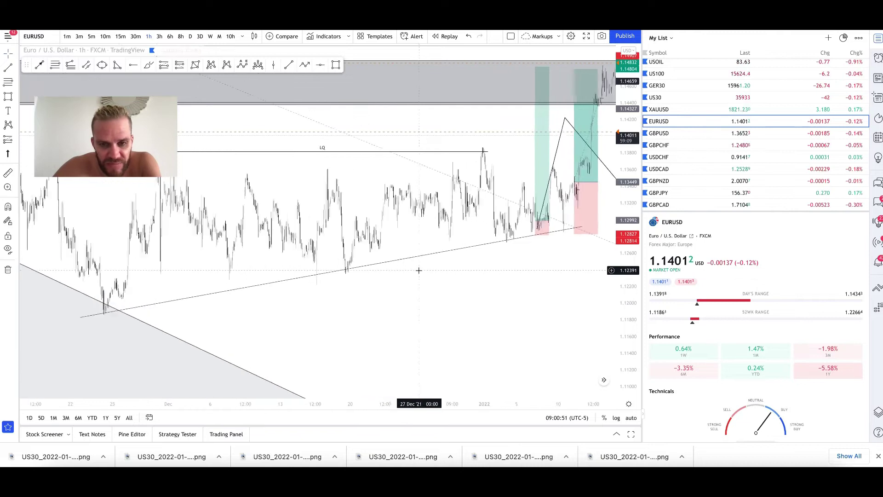
pyautogui.scroll(3, 418, 270)
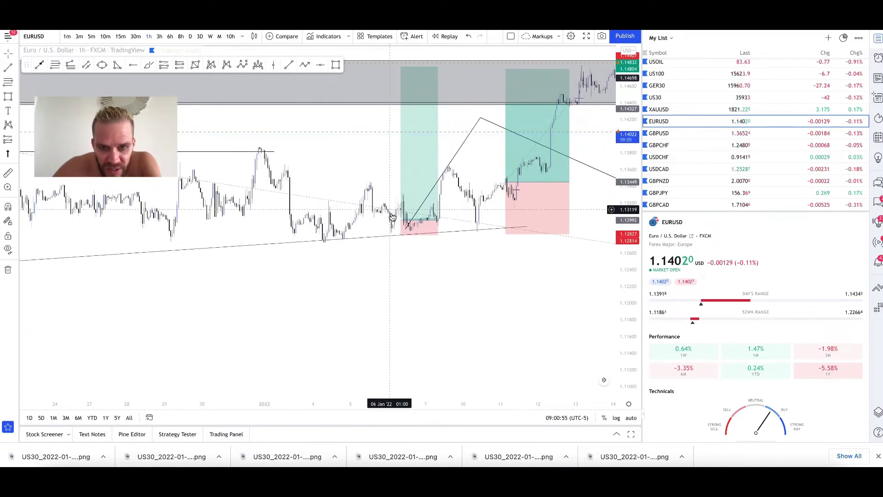
pyautogui.click(398, 195)
pyautogui.scroll(-1, 394, 192)
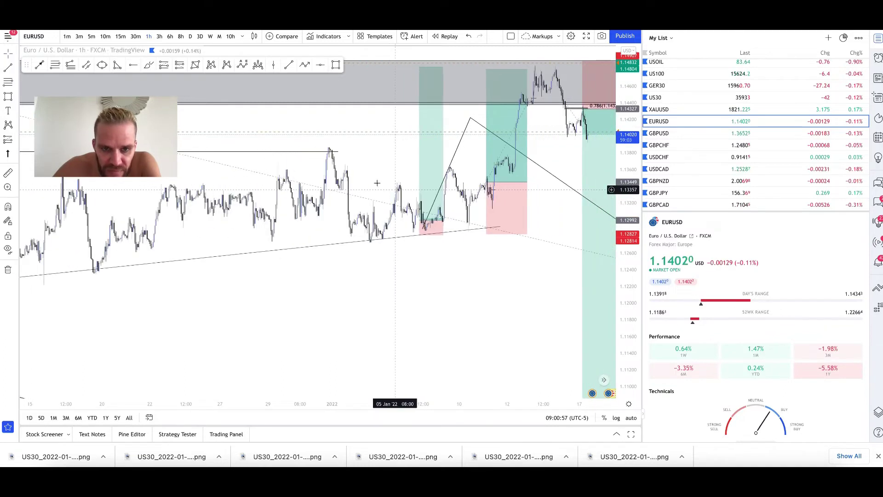
pyautogui.click(432, 216)
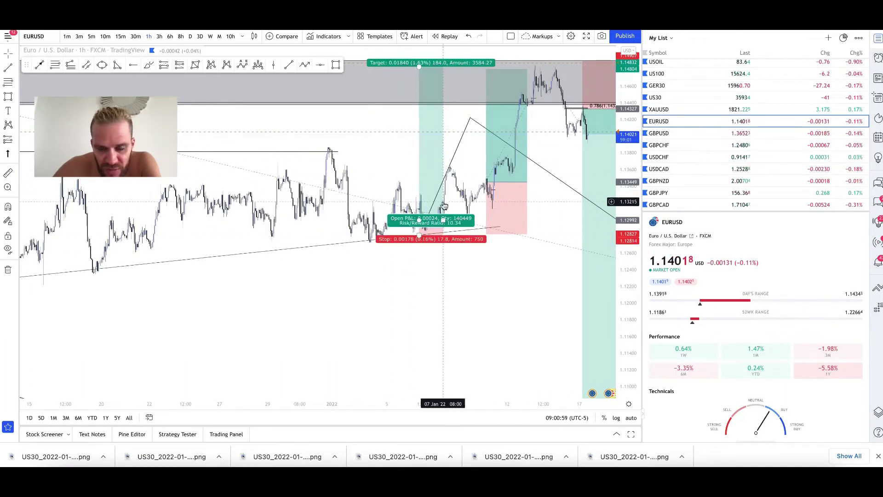
pyautogui.scroll(2, 432, 217)
pyautogui.click(474, 205)
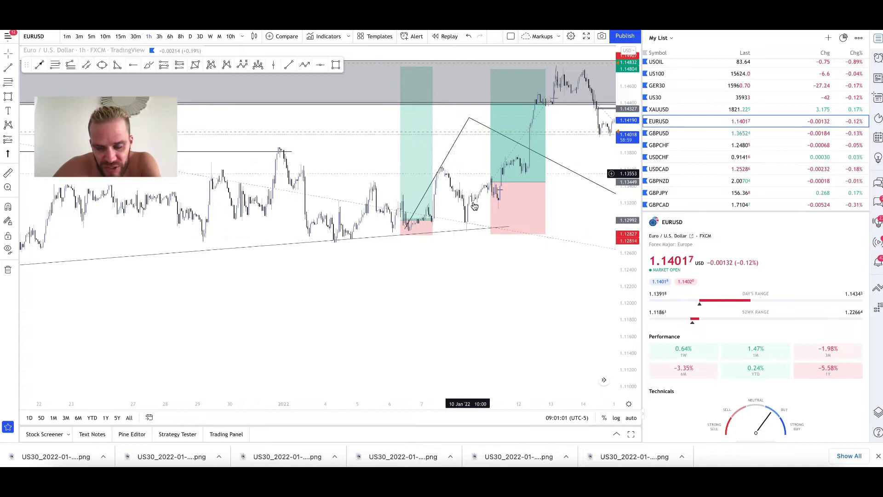
pyautogui.scroll(2, 463, 226)
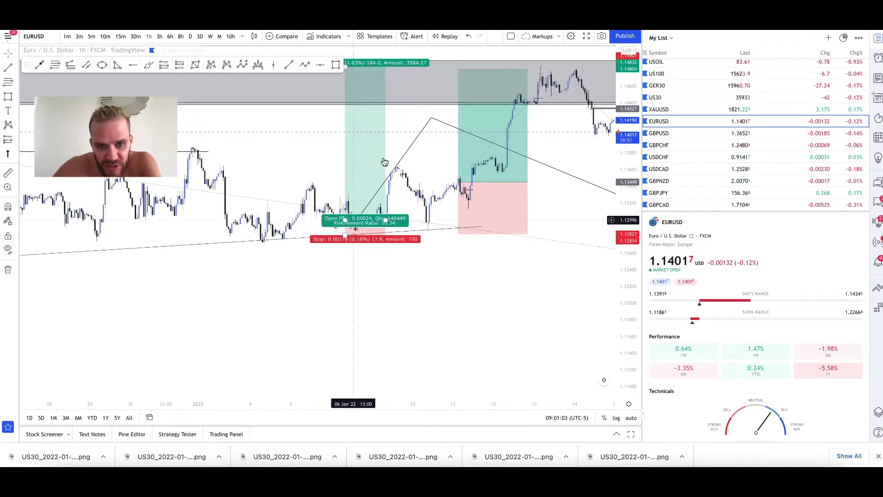
# Mark the 5 Jan '22 high with a flat rectangle at about 1.13386 extending to 7 Jan '22.
pyautogui.click(335, 66)
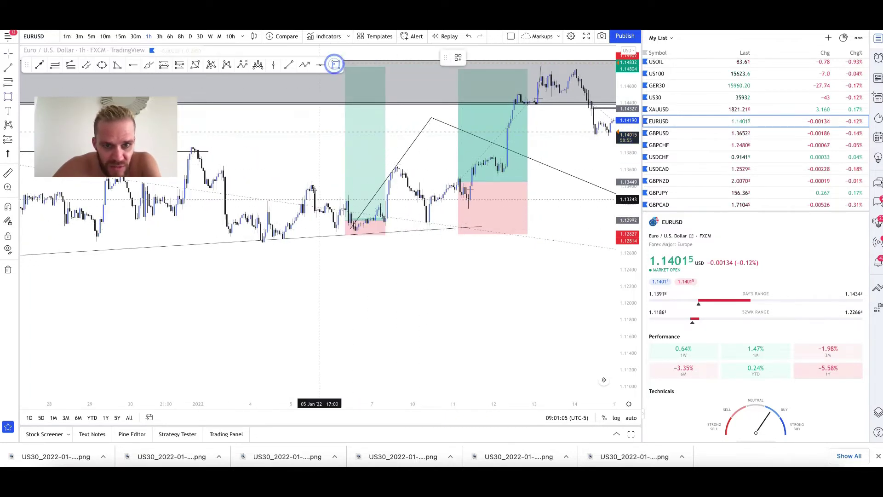
pyautogui.click(313, 187)
pyautogui.click(397, 187)
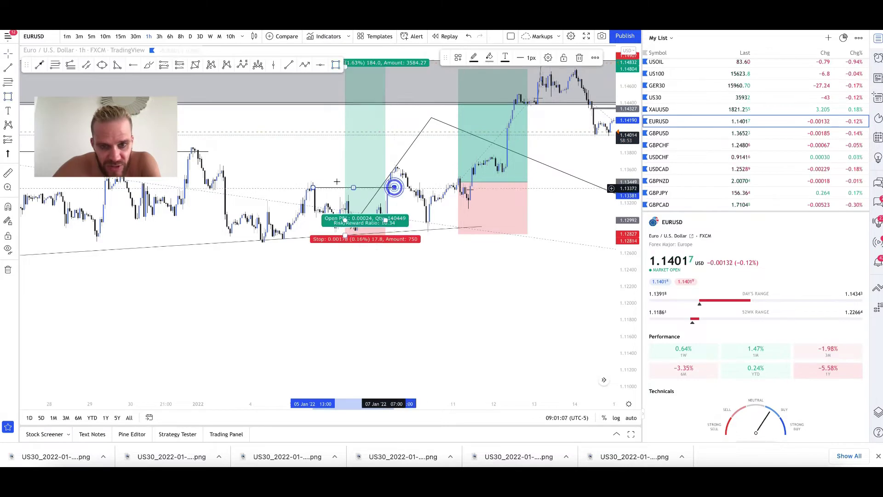
# Draw a rising trendline from the 10 Jan '22 low at about 1.12848 up beneath the 11 Jan '22 low.
pyautogui.click(274, 66)
pyautogui.click(428, 232)
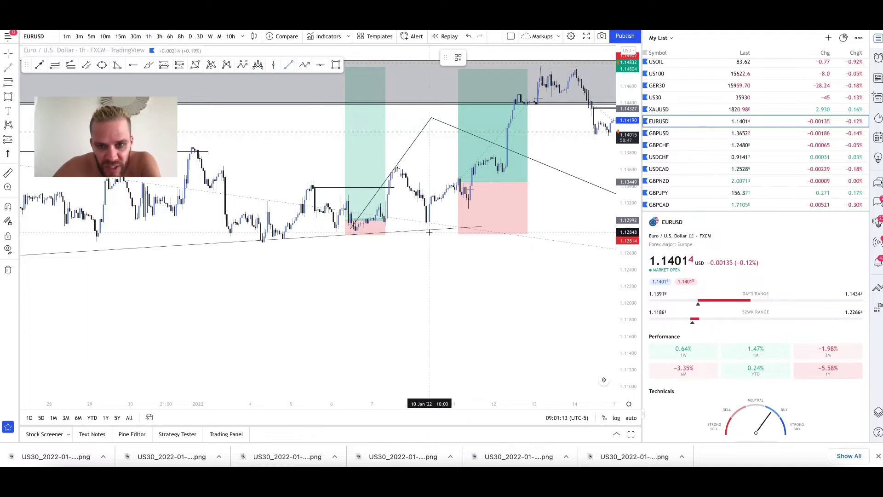
pyautogui.click(482, 201)
pyautogui.click(558, 180)
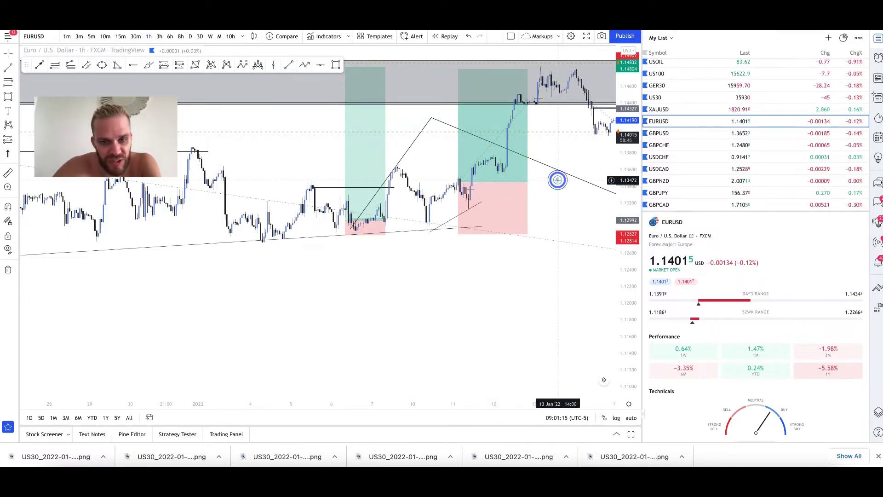
# Start a bar replay from the 12 Jan '22 rally and examine both long entries on the 15-minute timeframe.
pyautogui.hscroll(-1, 558, 180)
pyautogui.scroll(2, 558, 180)
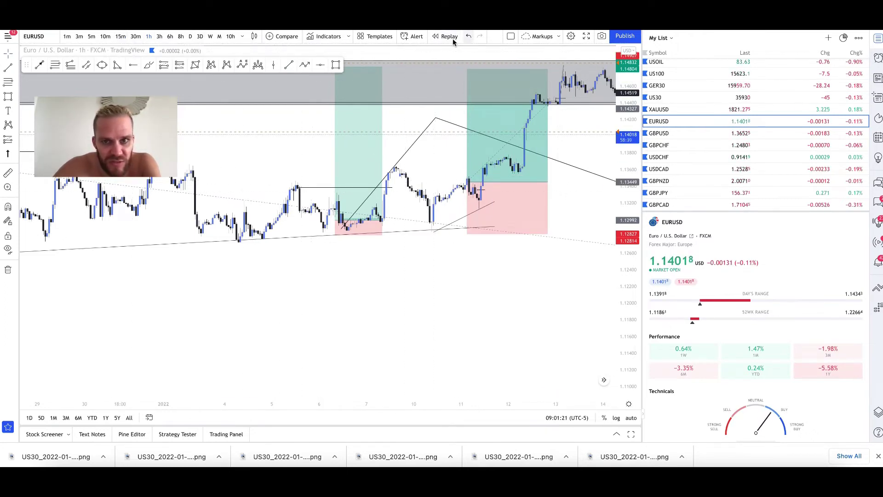
pyautogui.click(528, 115)
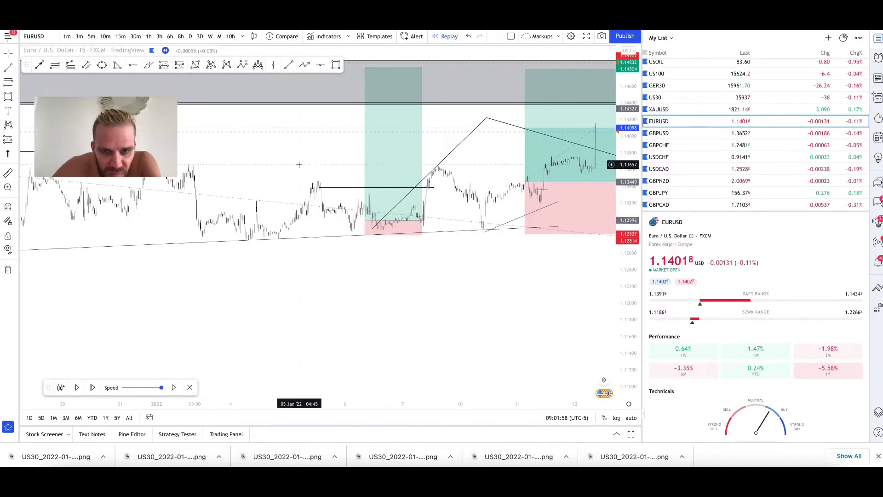
pyautogui.hscroll(1, 301, 167)
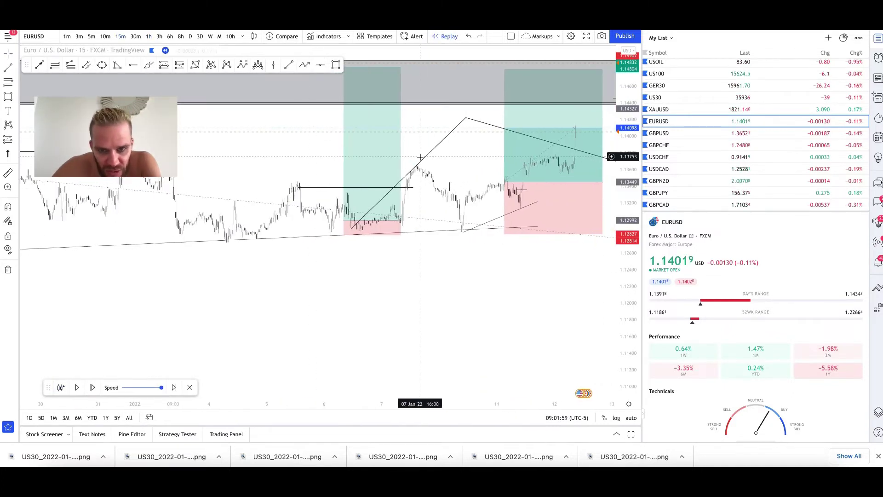
pyautogui.scroll(3, 420, 157)
pyautogui.scroll(3, 420, 159)
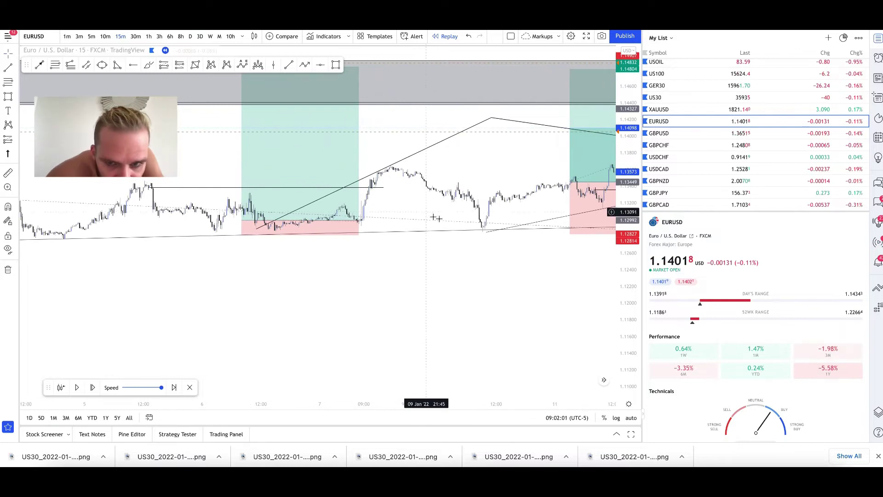
pyautogui.scroll(-2, 455, 235)
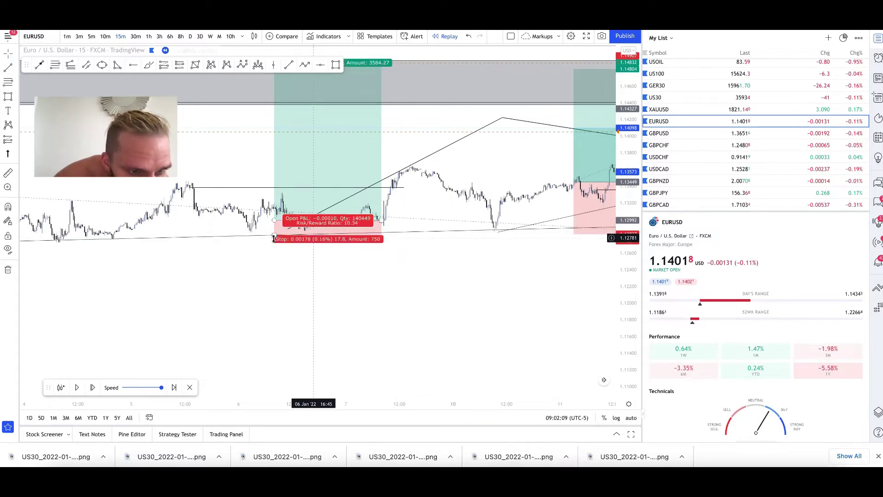
# Add horizontal lines at 1.12848 under the first long position and at 1.13124 under the 11 Jan '22 low.
pyautogui.click(320, 64)
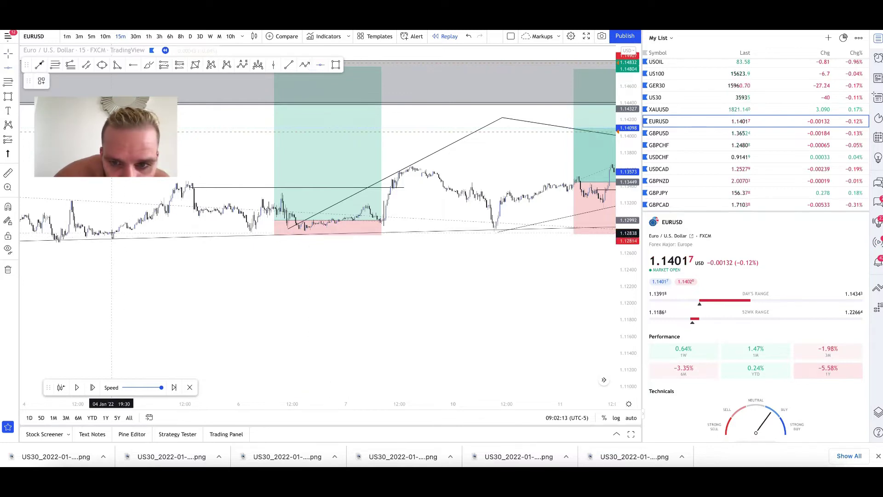
pyautogui.click(112, 233)
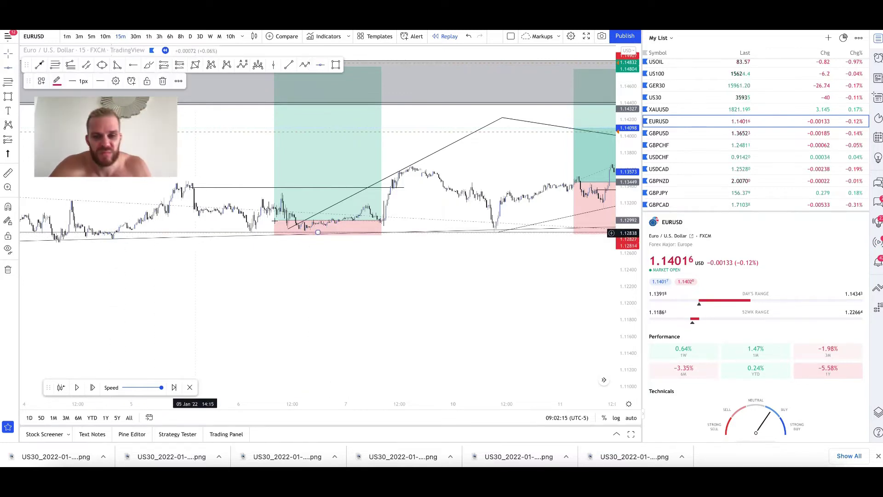
pyautogui.scroll(-2, 336, 220)
pyautogui.scroll(5, 337, 223)
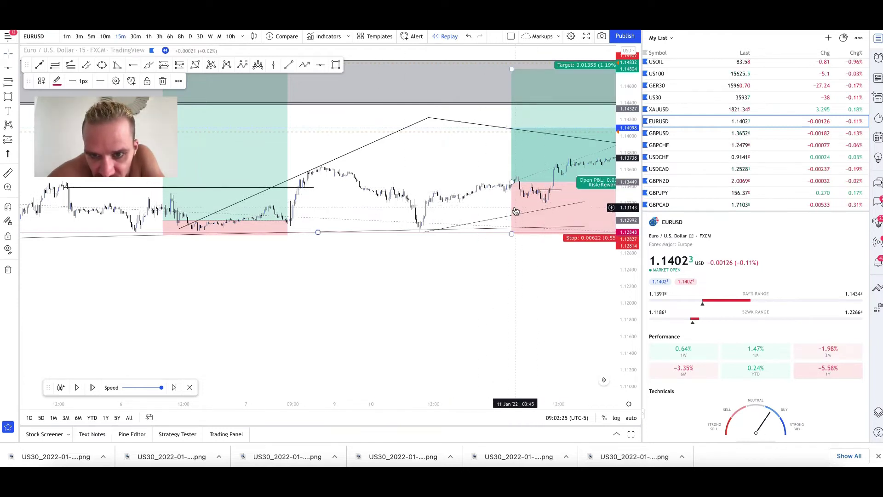
pyautogui.click(320, 64)
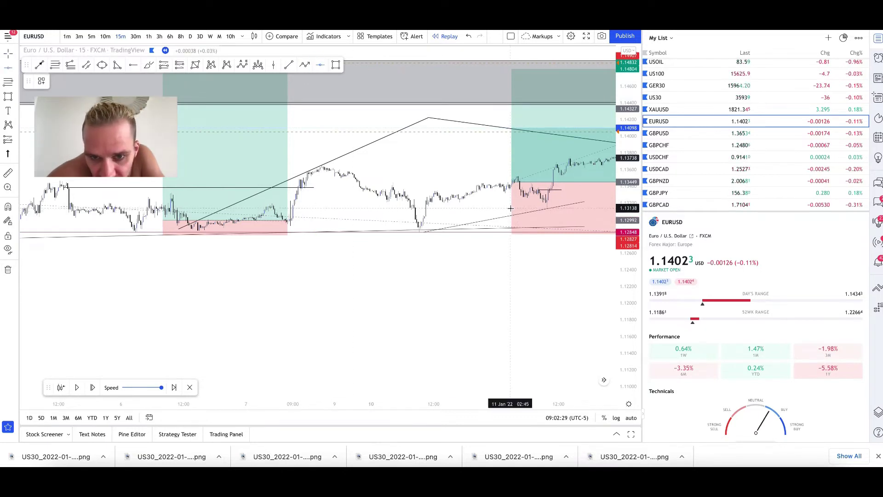
pyautogui.click(507, 211)
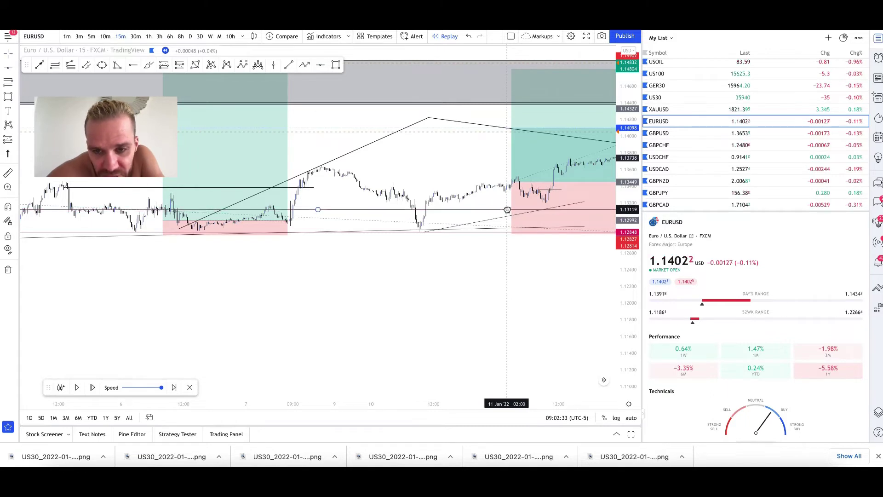
pyautogui.click(507, 210)
pyautogui.click(481, 243)
# Move the second long position's entry to 1.13362 at the 11 Jan '22 bounce.
pyautogui.hscroll(2, 482, 243)
pyautogui.scroll(-2, 482, 243)
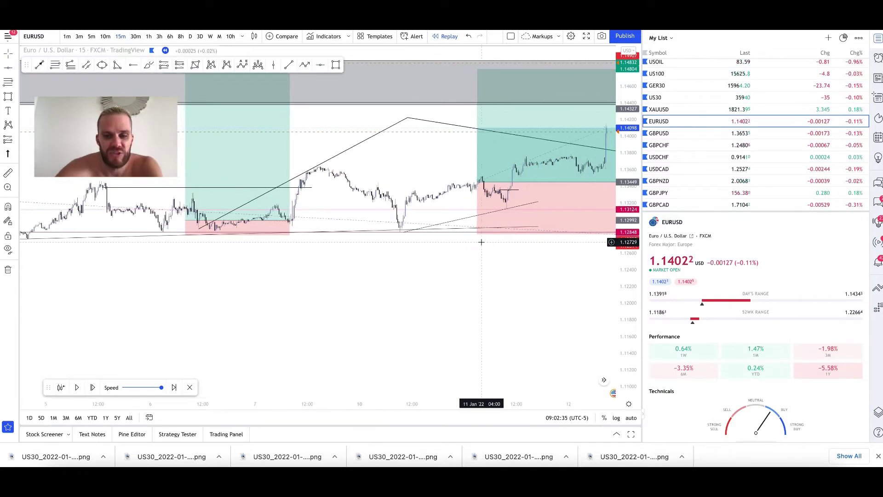
pyautogui.scroll(1, 482, 242)
pyautogui.click(421, 192)
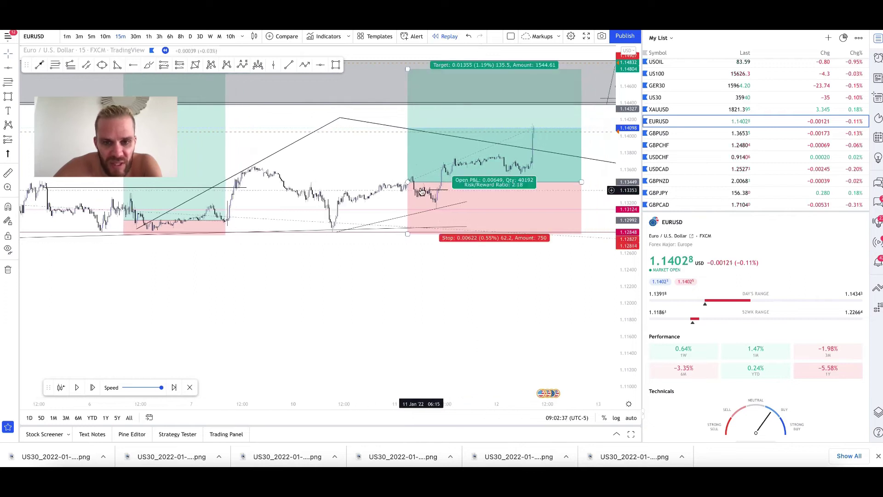
pyautogui.moveTo(409, 182); pyautogui.dragTo(438, 192)
pyautogui.click(401, 192)
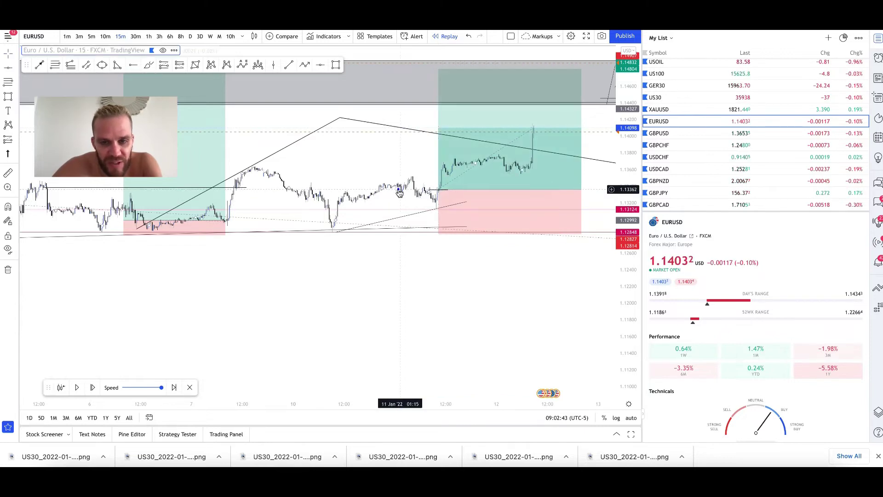
# Examine the second long position's entry up close and exit the bar replay to restore the full chart.
pyautogui.scroll(2, 399, 190)
pyautogui.scroll(4, 369, 197)
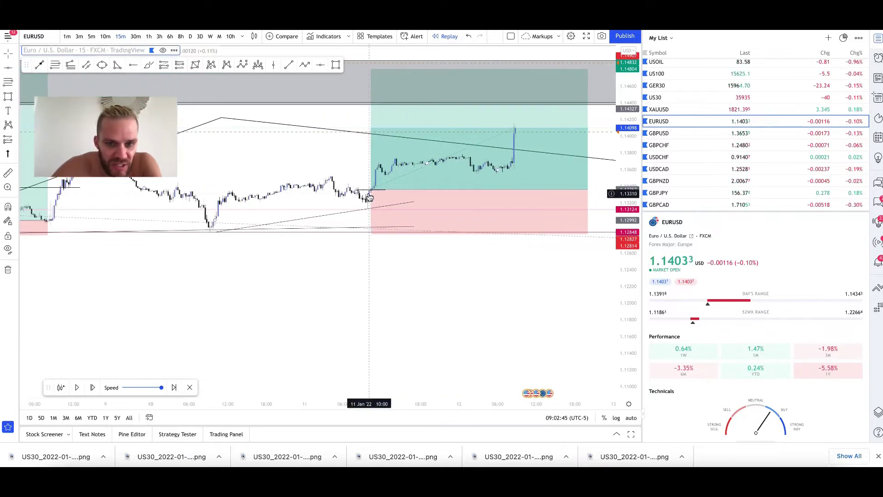
pyautogui.scroll(-3, 351, 232)
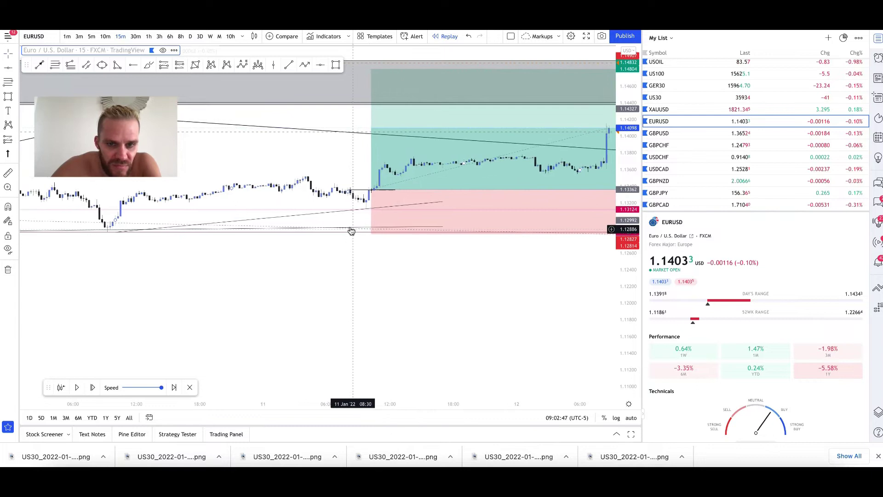
pyautogui.click(376, 187)
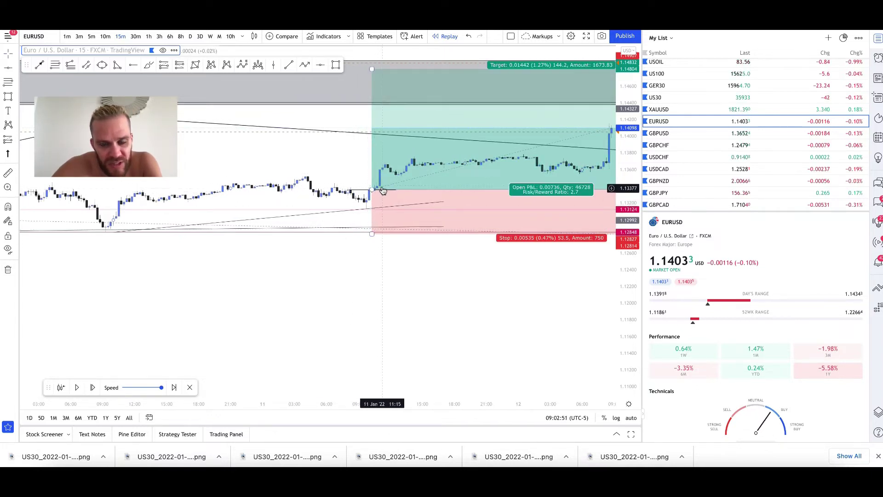
pyautogui.scroll(-6, 383, 190)
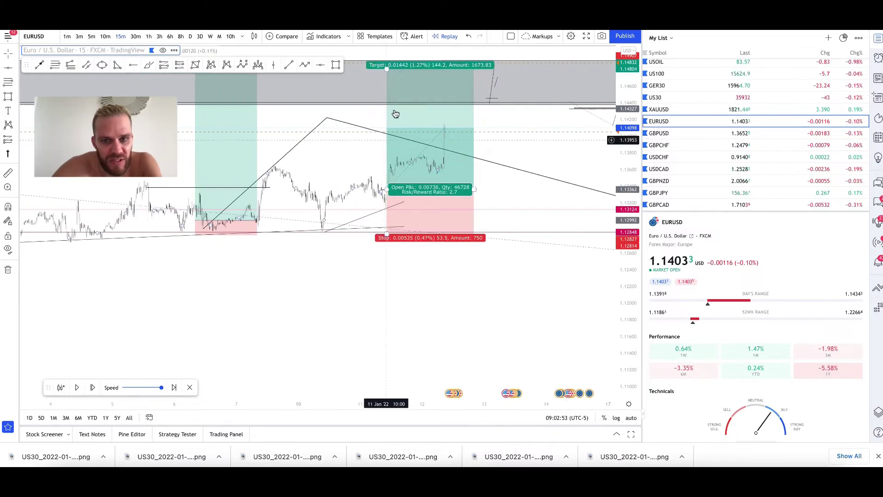
pyautogui.click(444, 37)
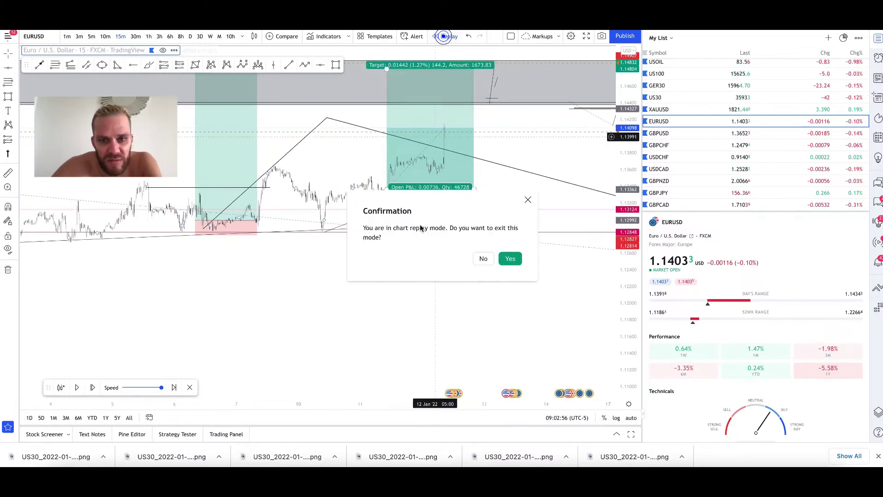
pyautogui.click(500, 260)
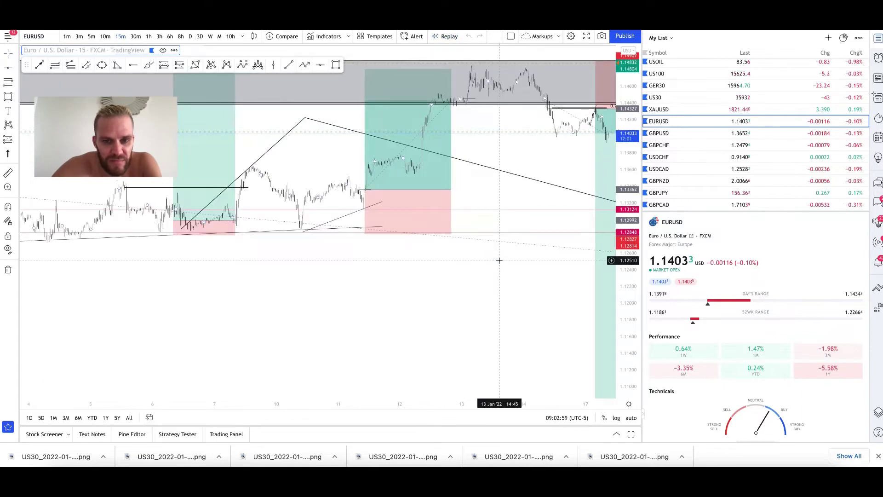
pyautogui.scroll(-1, 481, 186)
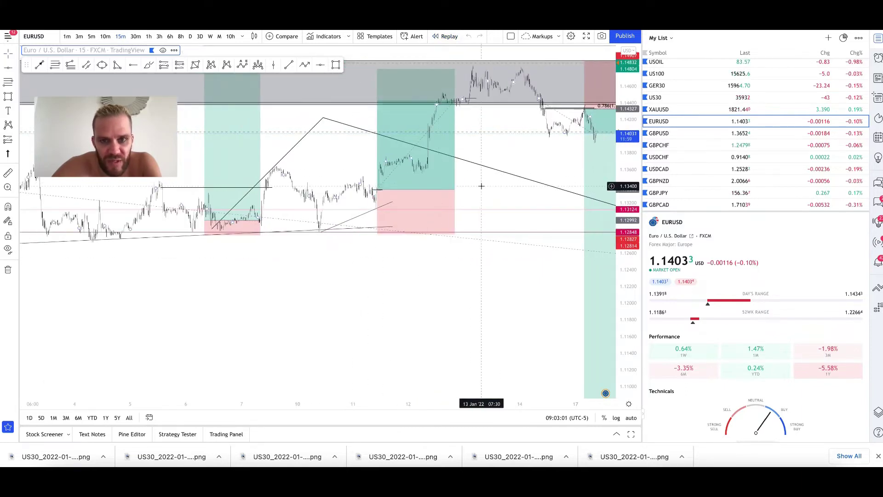
# Extend the second long position to late 13 Jan '22 and raise its stop to 1.13300.
pyautogui.moveTo(457, 192); pyautogui.dragTo(512, 175)
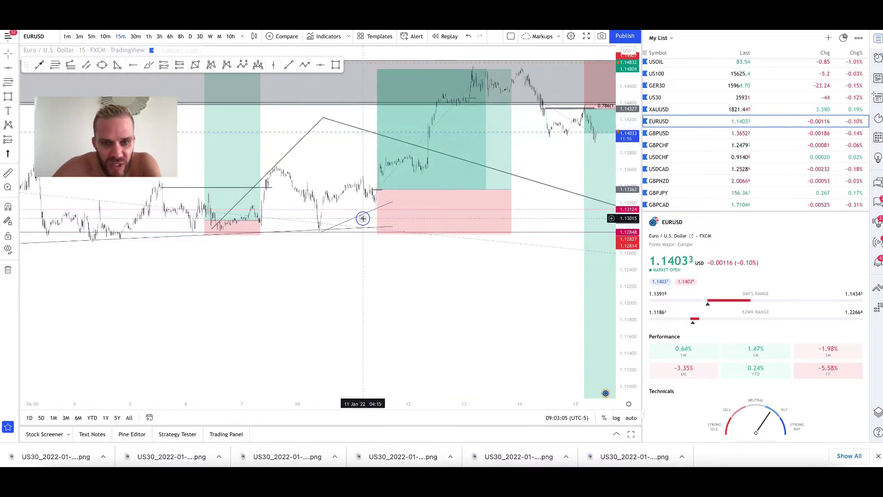
pyautogui.scroll(2, 364, 223)
pyautogui.scroll(2, 363, 222)
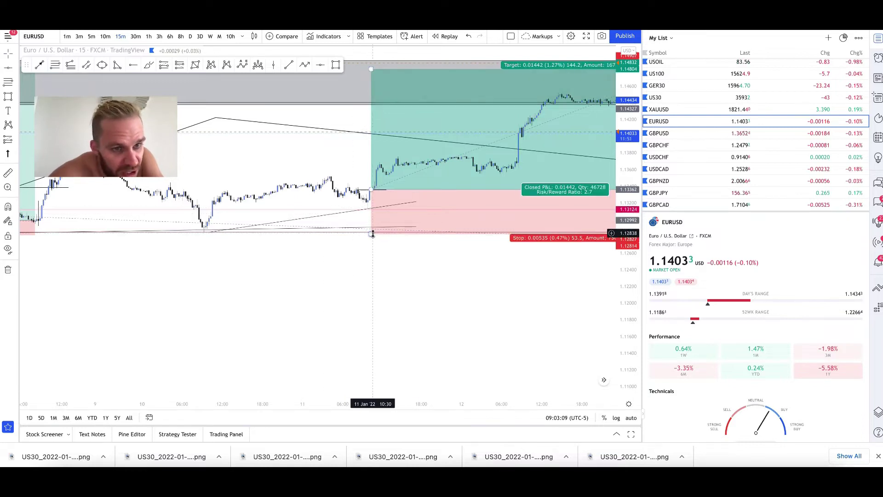
pyautogui.moveTo(373, 234); pyautogui.dragTo(372, 194)
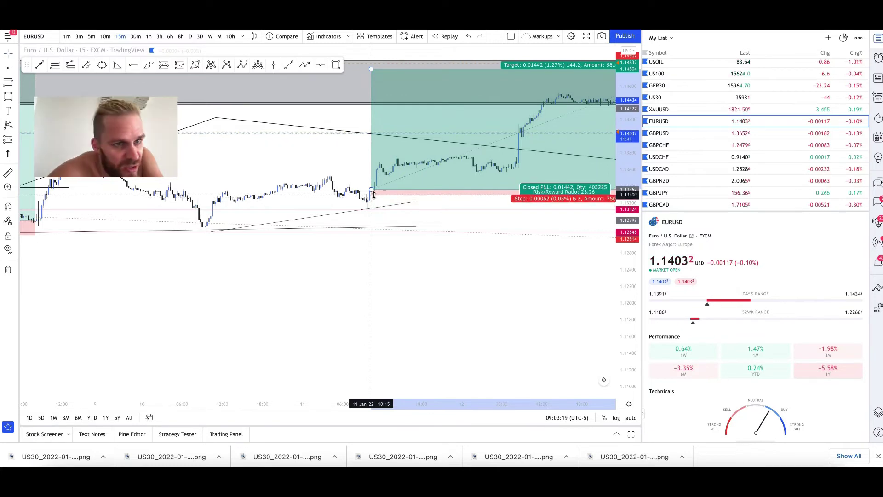
pyautogui.click(141, 106)
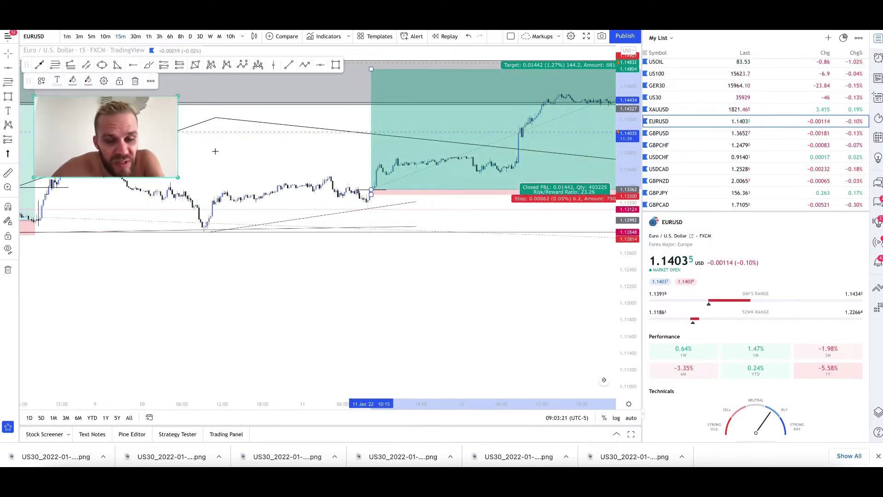
pyautogui.click(262, 166)
# Tighten the second long position's stop to 1.13334, just below its entry.
pyautogui.scroll(-10, 263, 167)
pyautogui.scroll(4, 263, 171)
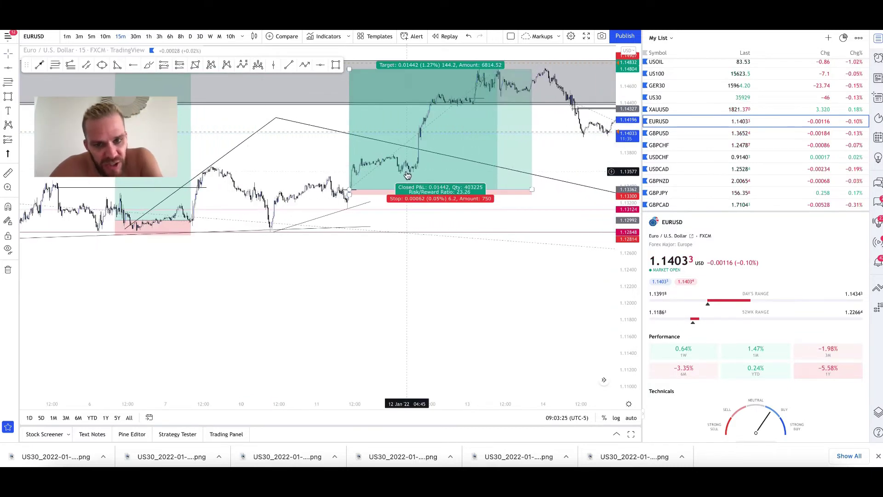
pyautogui.moveTo(350, 195); pyautogui.dragTo(349, 190)
pyautogui.click(322, 159)
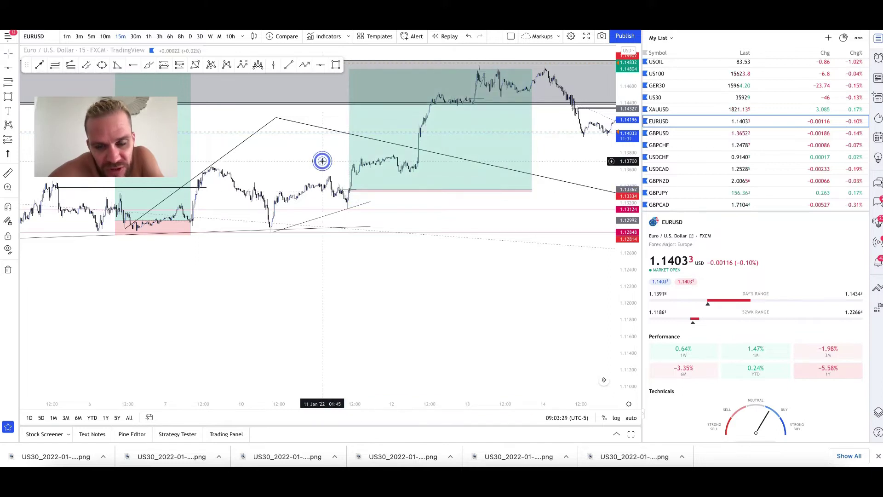
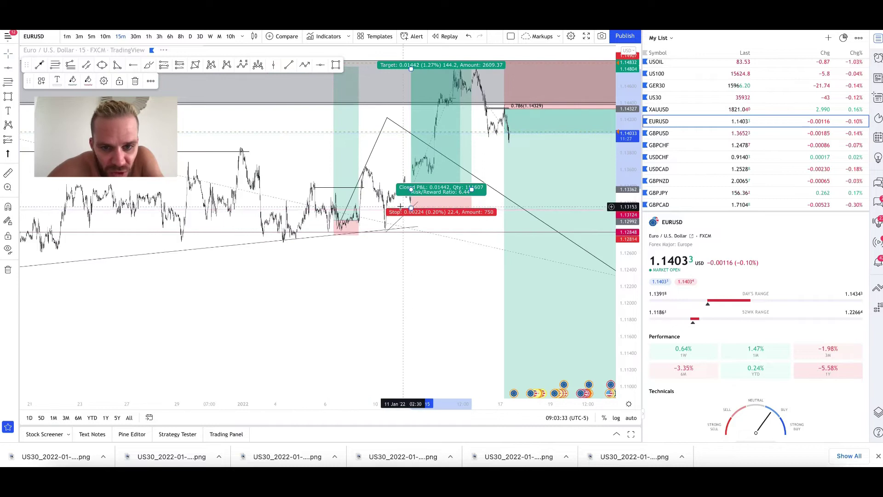
# Lower the second long position's stop to 1.12872, near the rising trendline under the 10 Jan '22 low.
pyautogui.moveTo(402, 208); pyautogui.dragTo(402, 233)
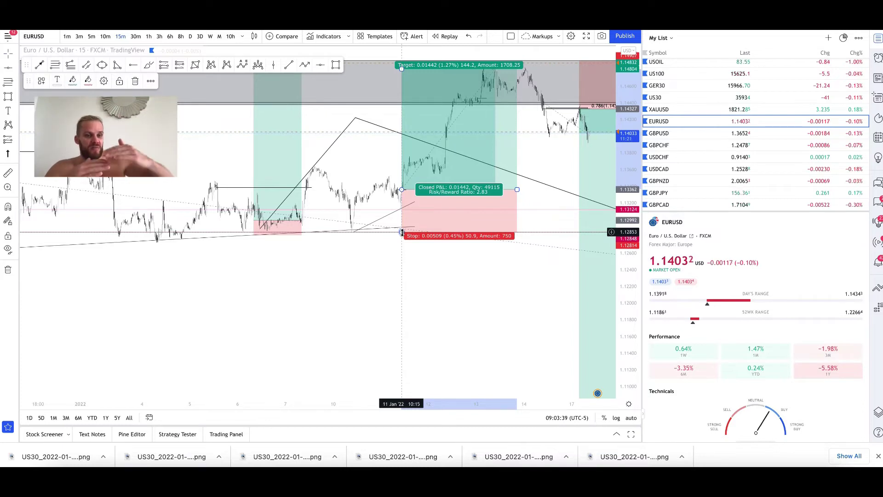
pyautogui.moveTo(402, 232); pyautogui.dragTo(402, 231)
pyautogui.scroll(-5, 391, 232)
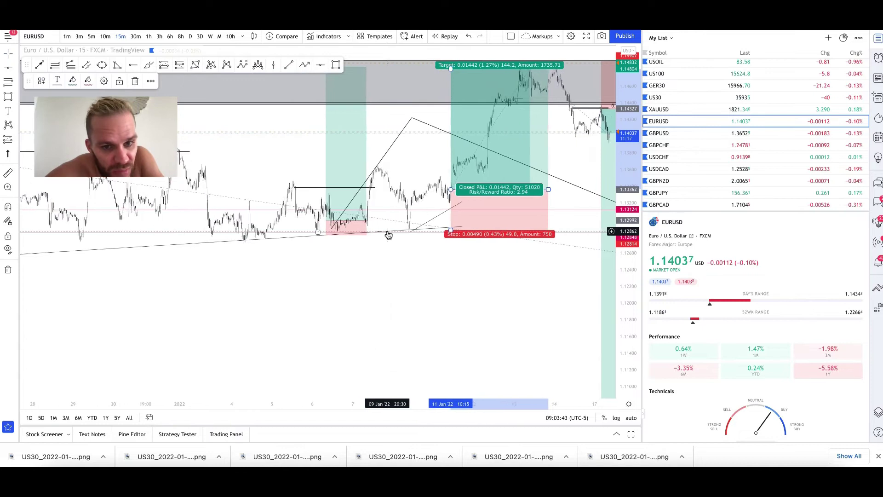
# Switch to the 1-hour chart and move the second long position's entry to 1.13346 at 10 Jan '22 19:00.
pyautogui.click(148, 36)
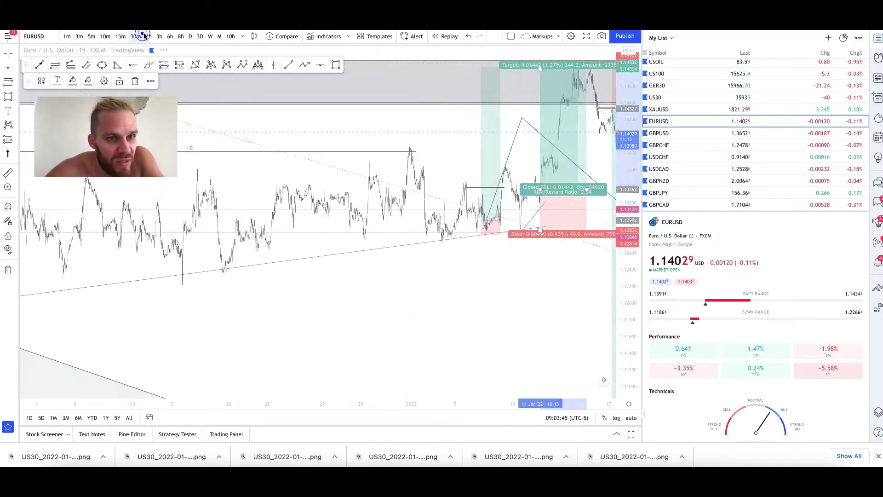
pyautogui.scroll(5, 297, 171)
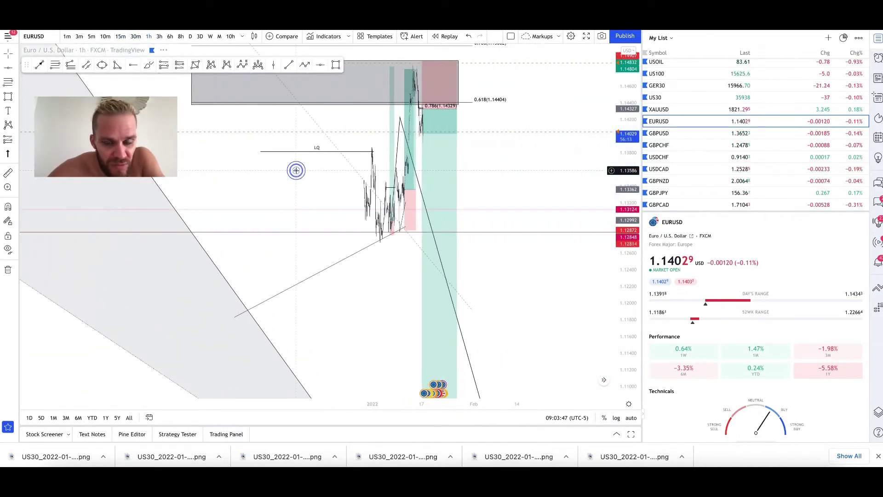
pyautogui.moveTo(637, 129); pyautogui.dragTo(631, 212)
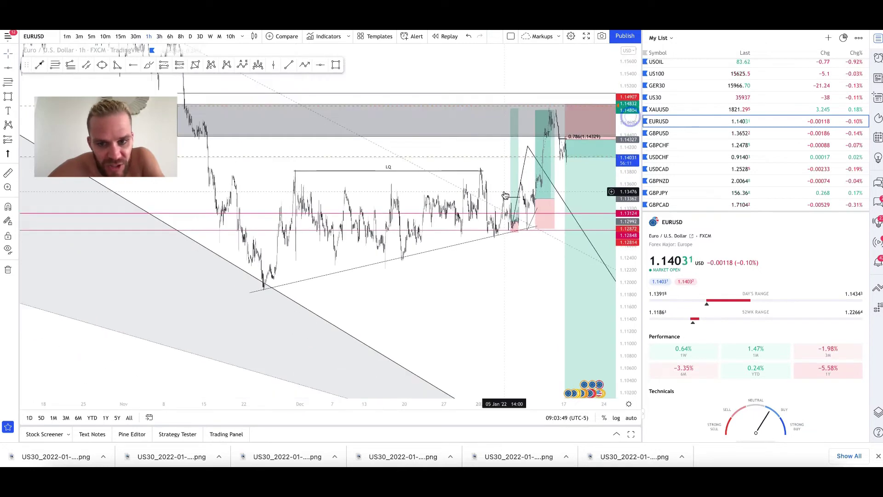
pyautogui.scroll(10, 504, 194)
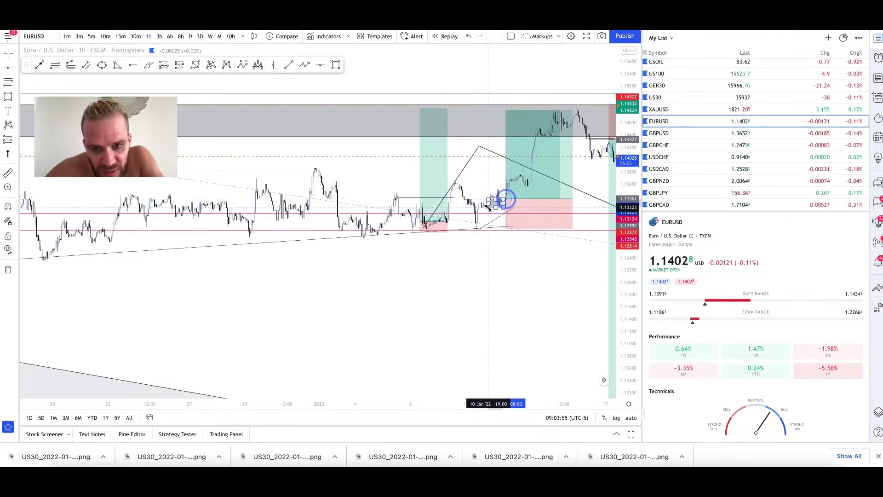
pyautogui.moveTo(500, 203); pyautogui.dragTo(489, 203)
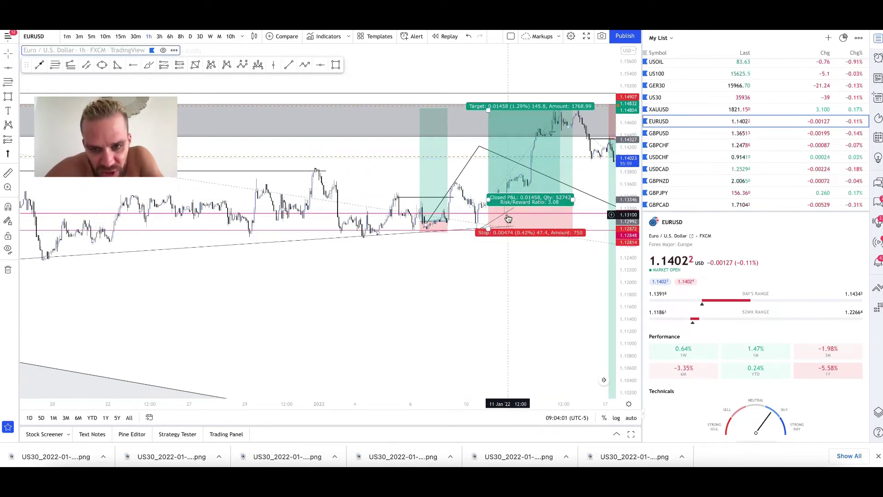
pyautogui.click(568, 86)
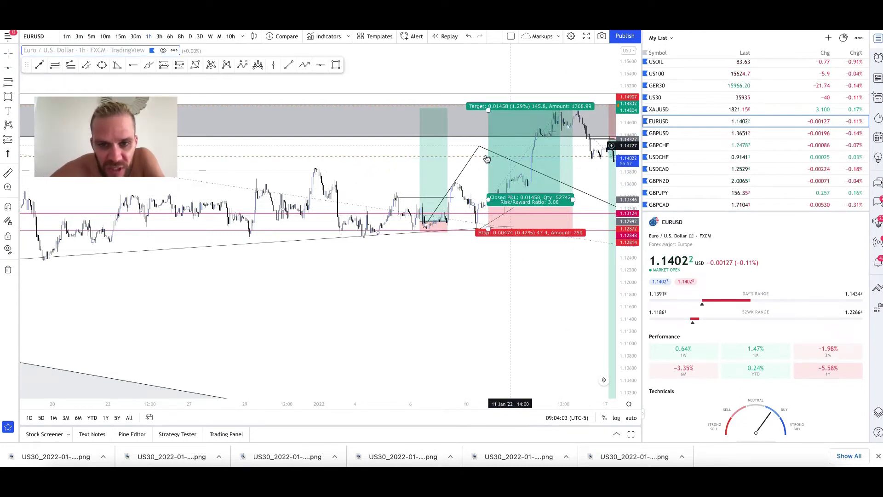
# Raise the second long position's stop to 1.12905.
pyautogui.scroll(-2, 413, 237)
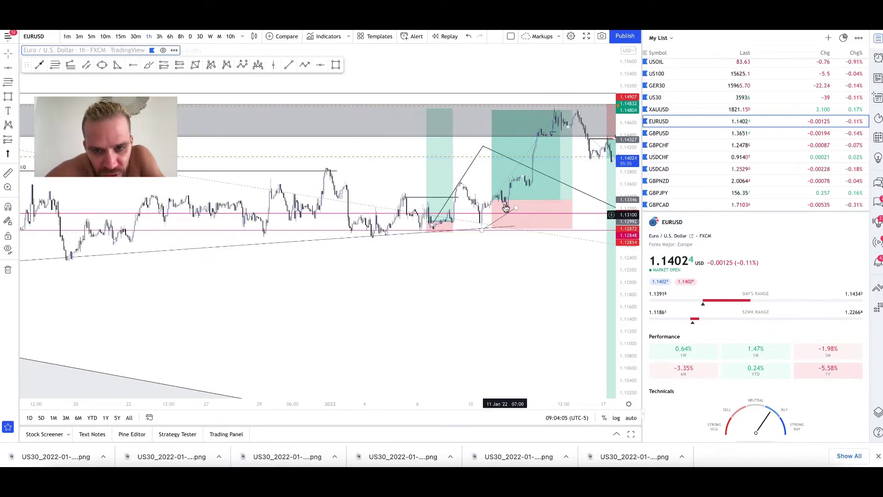
pyautogui.click(494, 228)
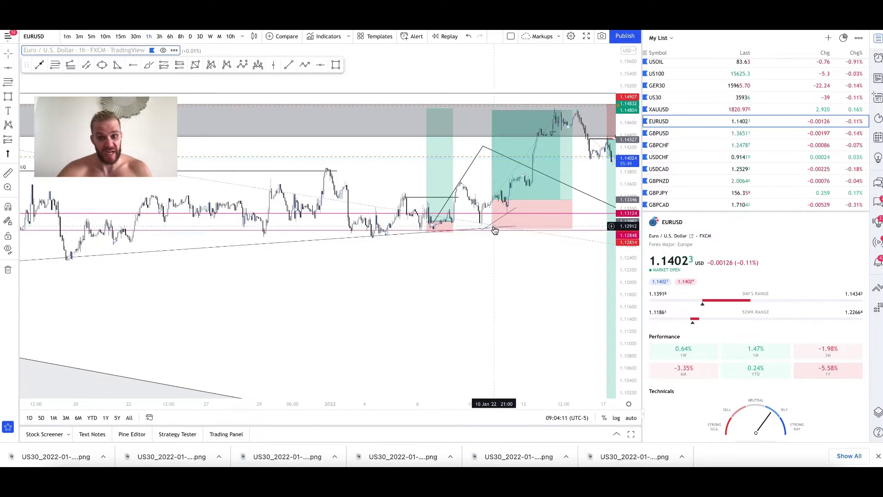
pyautogui.moveTo(493, 229); pyautogui.dragTo(492, 226)
pyautogui.scroll(-10, 221, 264)
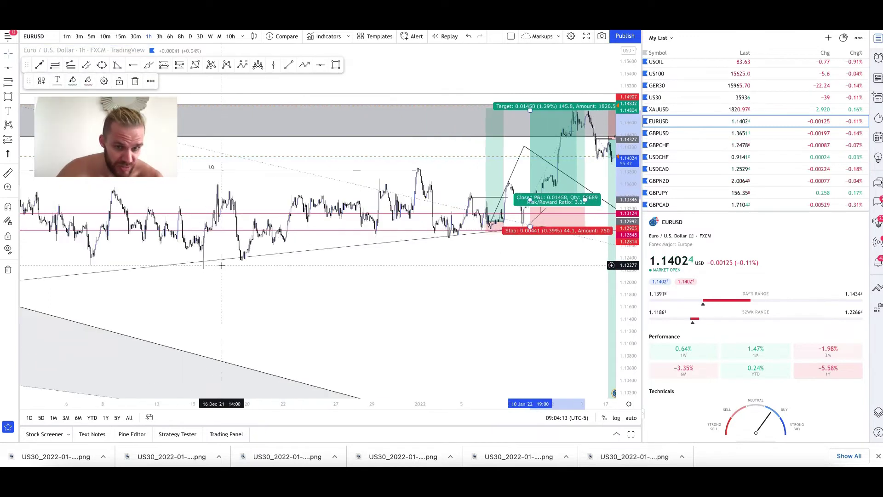
# Examine both long positions against the rising trendline and the December price structure on the 1-hour chart.
pyautogui.scroll(12, 222, 265)
pyautogui.scroll(-5, 222, 265)
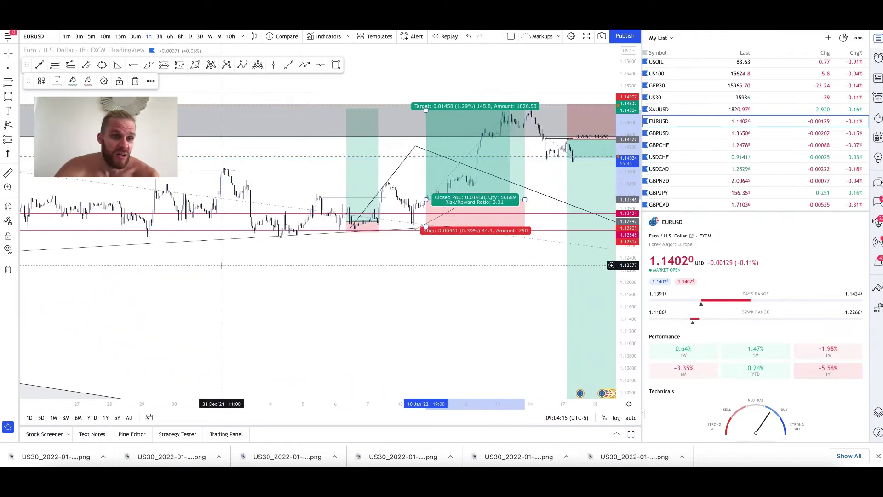
pyautogui.scroll(5, 221, 265)
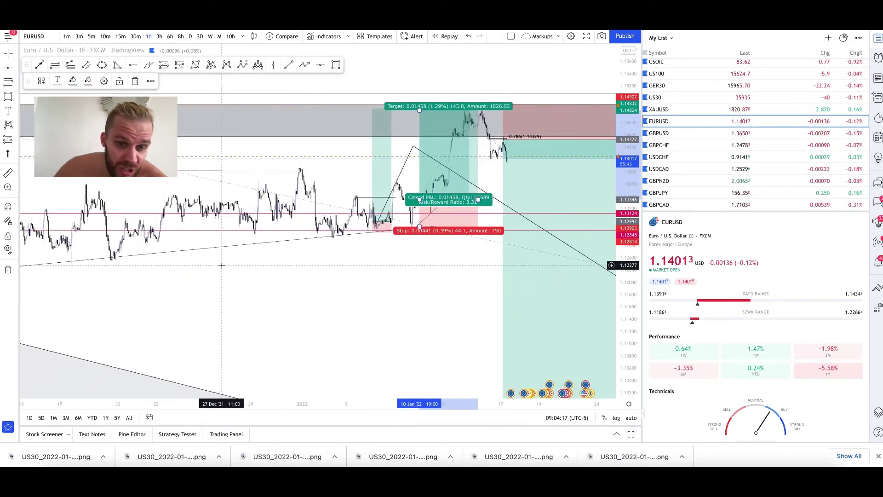
pyautogui.scroll(3, 222, 266)
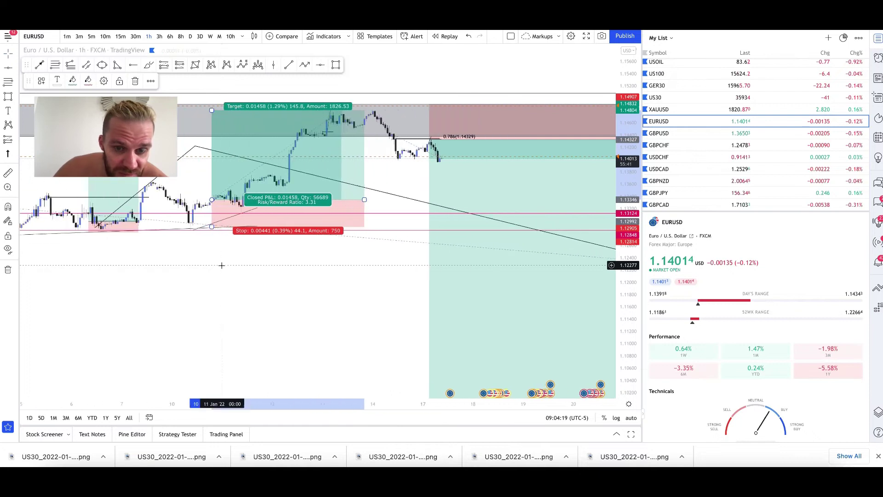
pyautogui.scroll(-10, 231, 258)
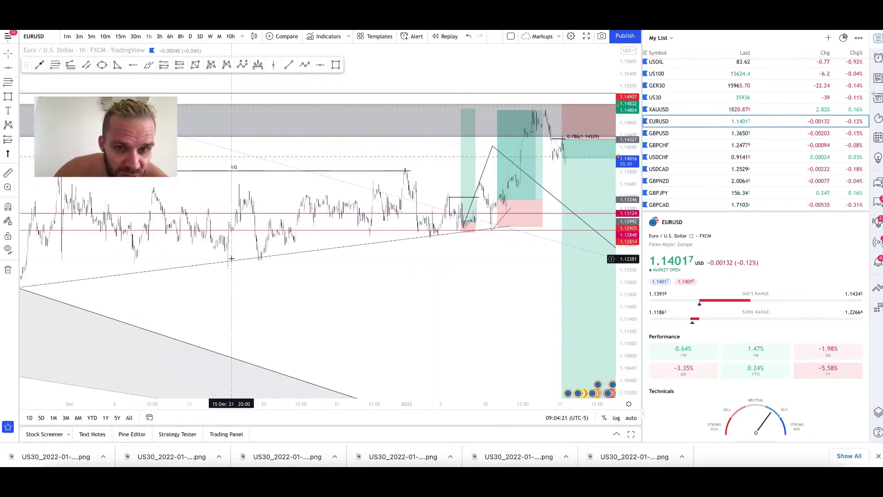
pyautogui.hscroll(3, 510, 196)
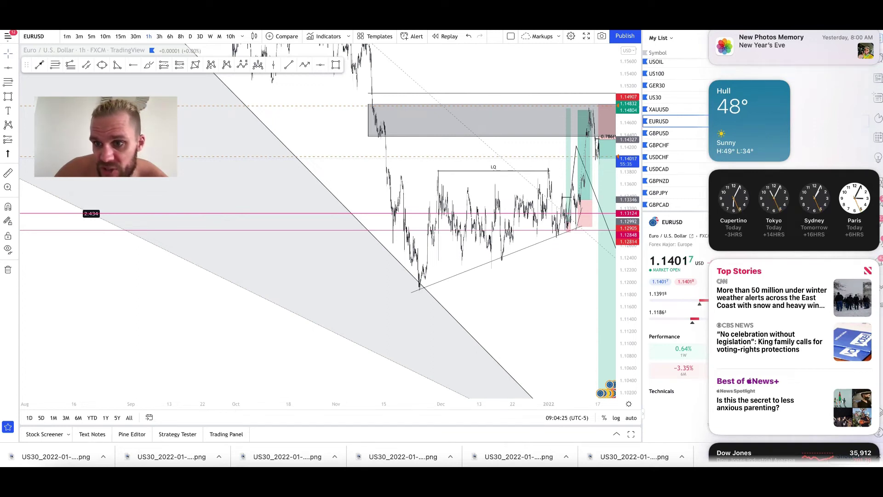
pyautogui.scroll(-2, 794, 207)
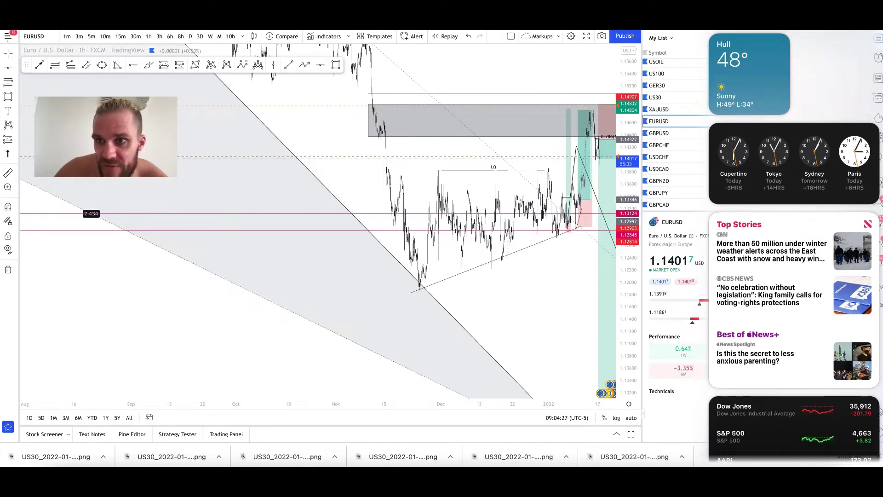
pyautogui.scroll(-2, 794, 207)
pyautogui.click(512, 161)
# Examine the 1-hour structure from the rising trendline and long positions to the short position's supply zone entry and its target near point D.
pyautogui.scroll(6, 512, 162)
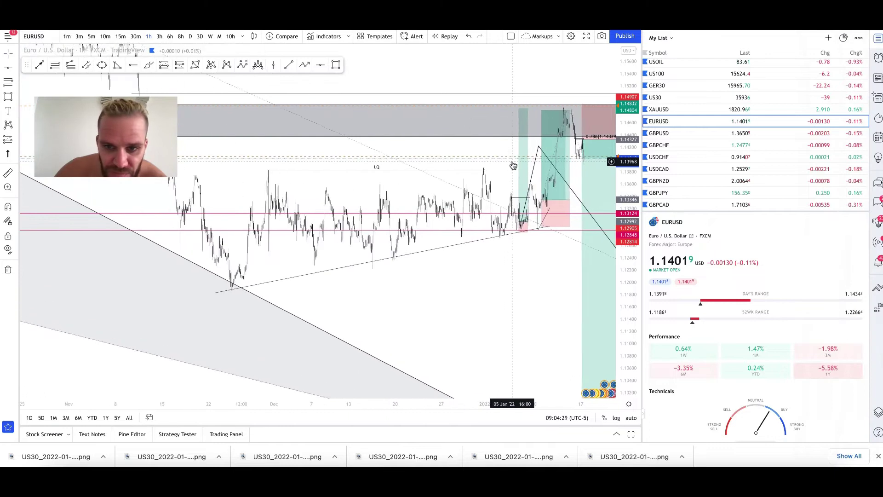
pyautogui.scroll(5, 513, 166)
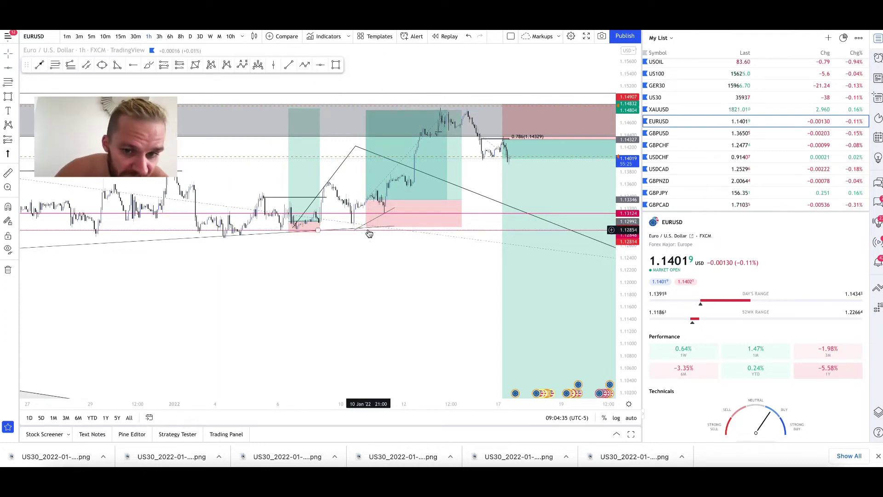
pyautogui.scroll(-8, 366, 226)
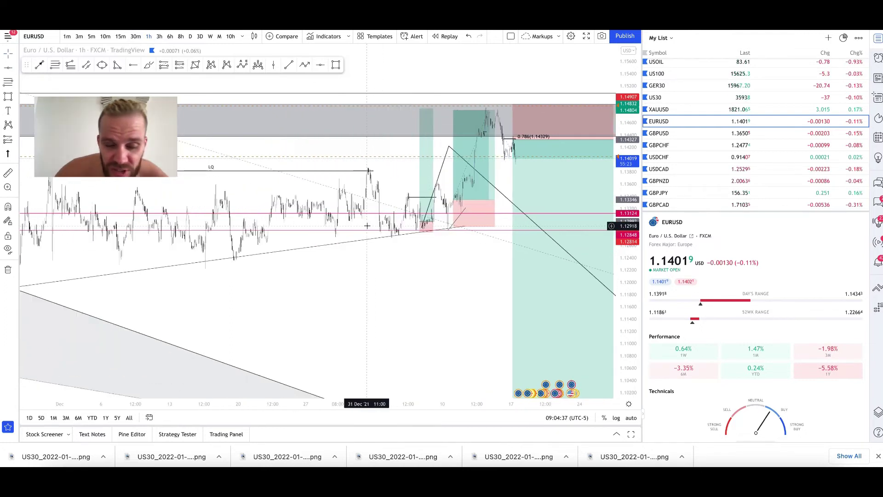
pyautogui.moveTo(631, 123); pyautogui.dragTo(629, 336)
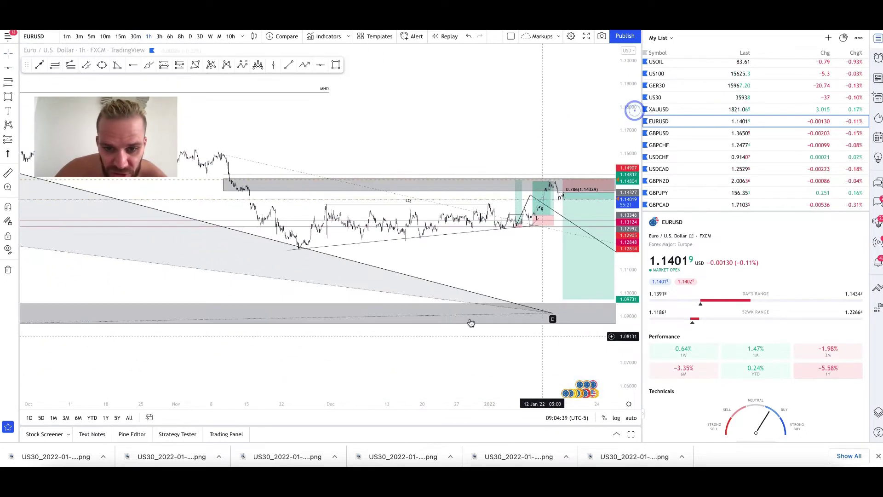
pyautogui.scroll(5, 479, 216)
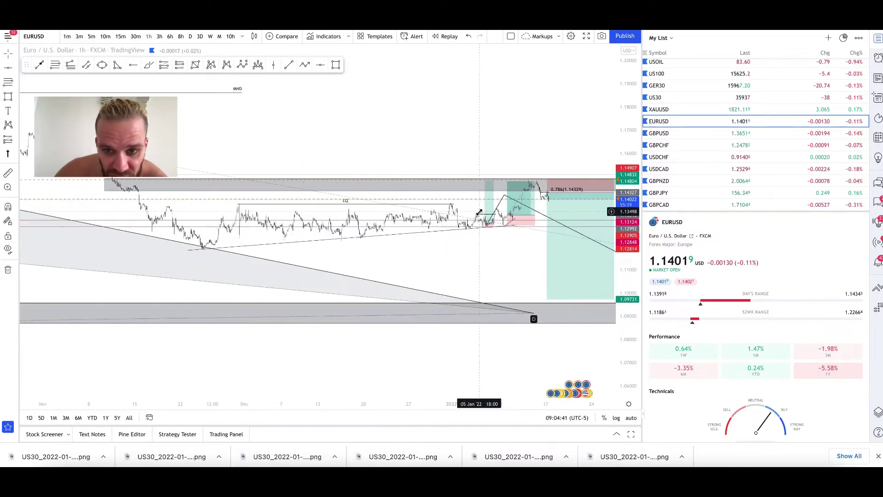
pyautogui.scroll(5, 534, 114)
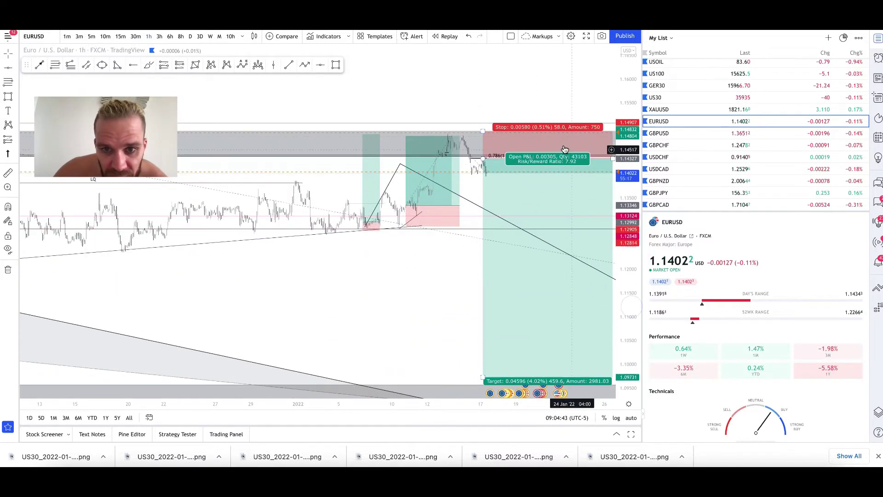
pyautogui.scroll(2, 534, 114)
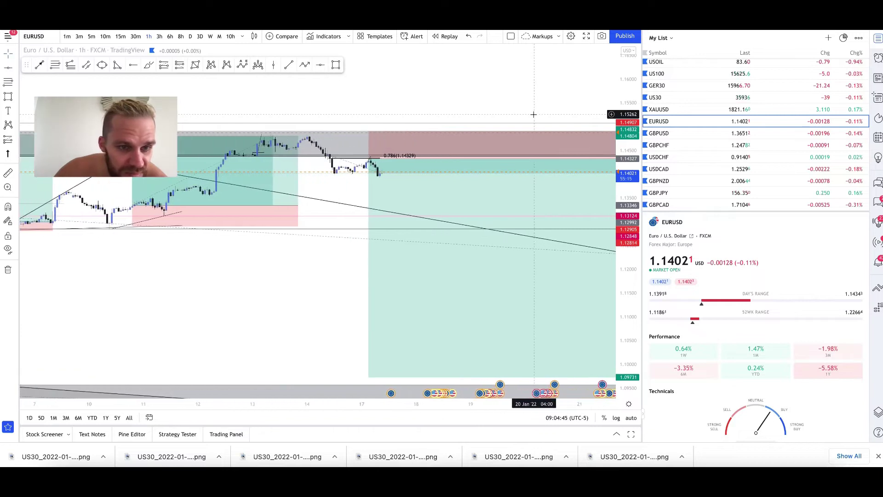
pyautogui.scroll(-7, 534, 114)
pyautogui.scroll(5, 534, 114)
pyautogui.scroll(1, 463, 112)
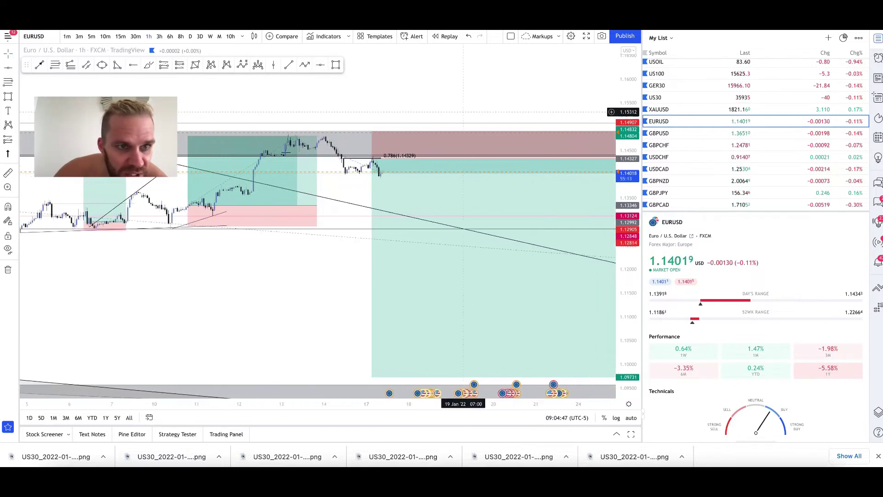
# Switch to the 5-minute chart and examine the short position's entry at the 0.786 retracement against the preceding drop from the supply zone.
pyautogui.click(105, 37)
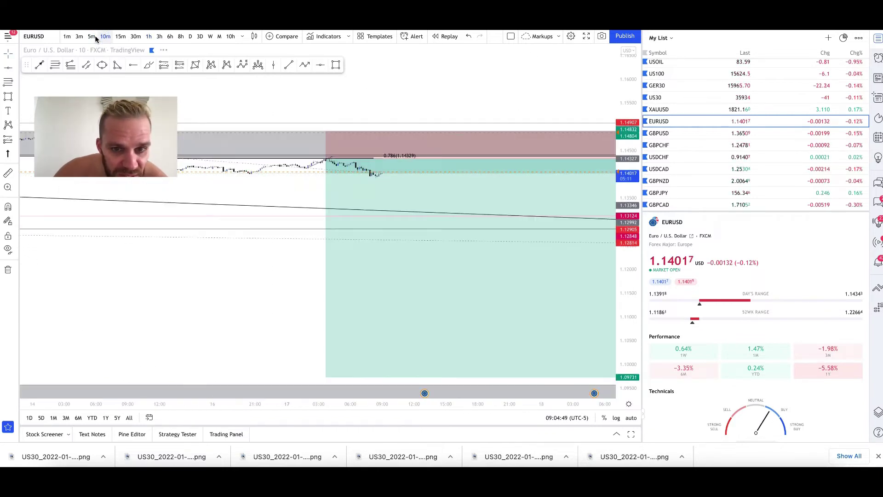
pyautogui.click(90, 36)
pyautogui.scroll(-3, 313, 223)
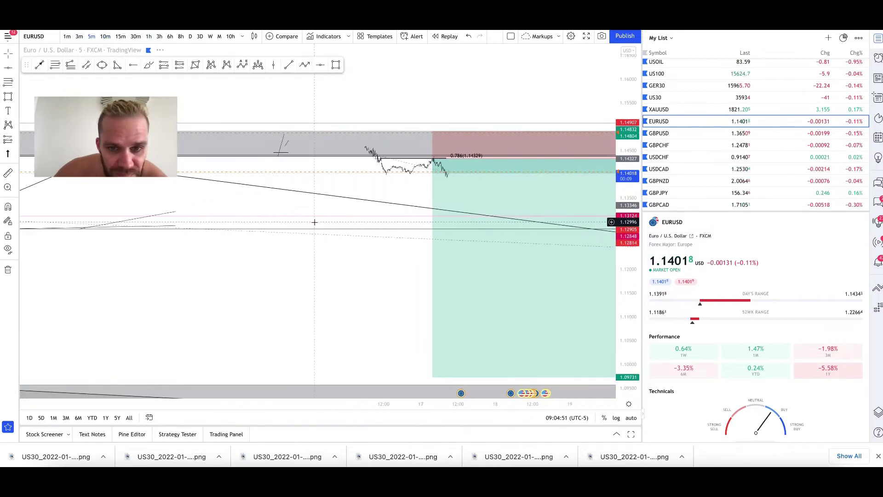
pyautogui.scroll(-2, 315, 226)
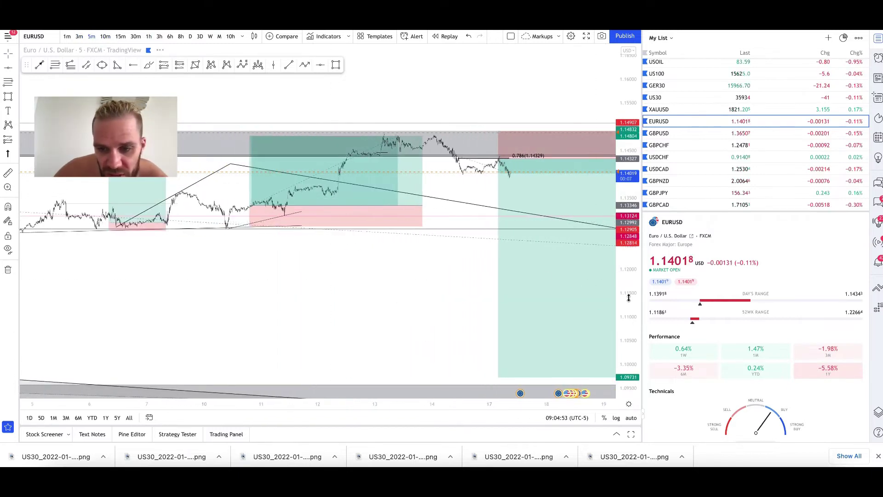
pyautogui.moveTo(629, 298); pyautogui.dragTo(623, 108)
pyautogui.moveTo(479, 146); pyautogui.dragTo(430, 273)
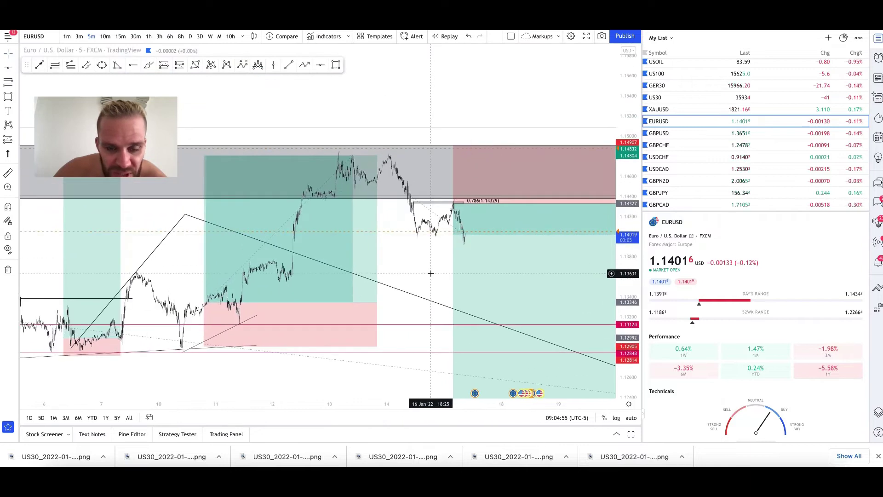
pyautogui.scroll(5, 431, 273)
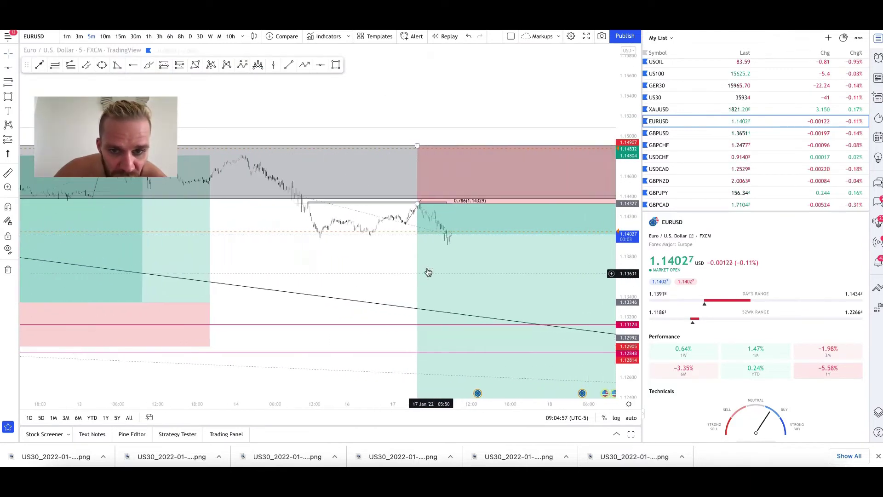
pyautogui.scroll(1, 428, 272)
pyautogui.scroll(-3, 413, 219)
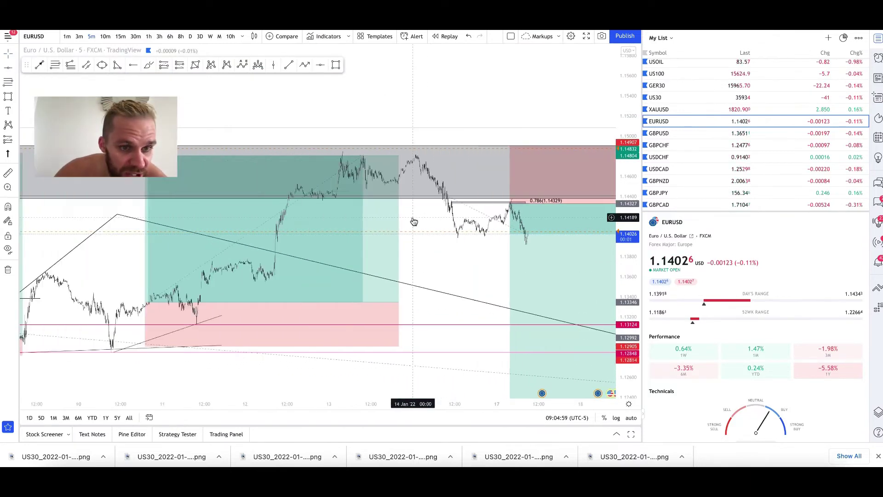
pyautogui.scroll(-1, 414, 217)
pyautogui.hscroll(2, 413, 217)
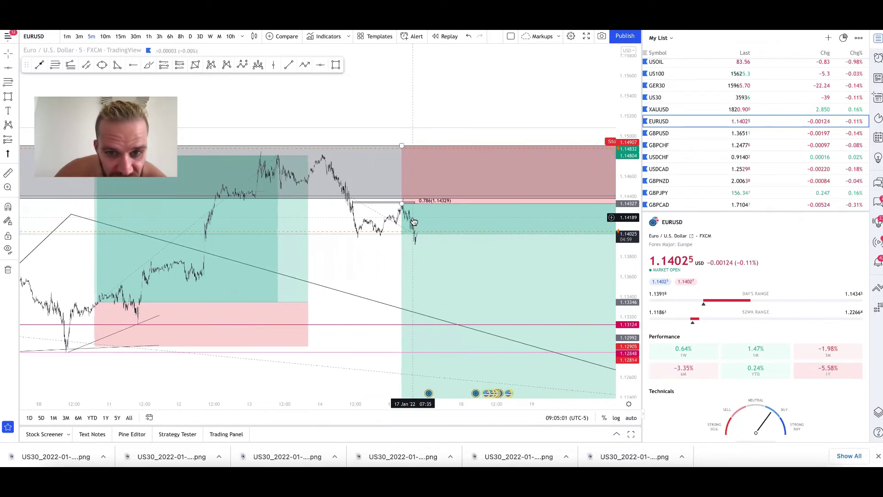
pyautogui.hscroll(-1, 413, 217)
pyautogui.scroll(-1, 413, 220)
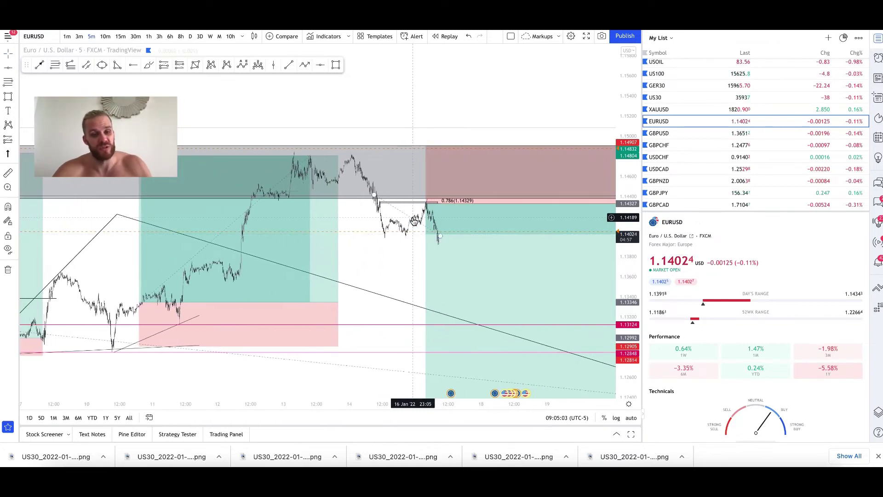
pyautogui.scroll(4, 413, 219)
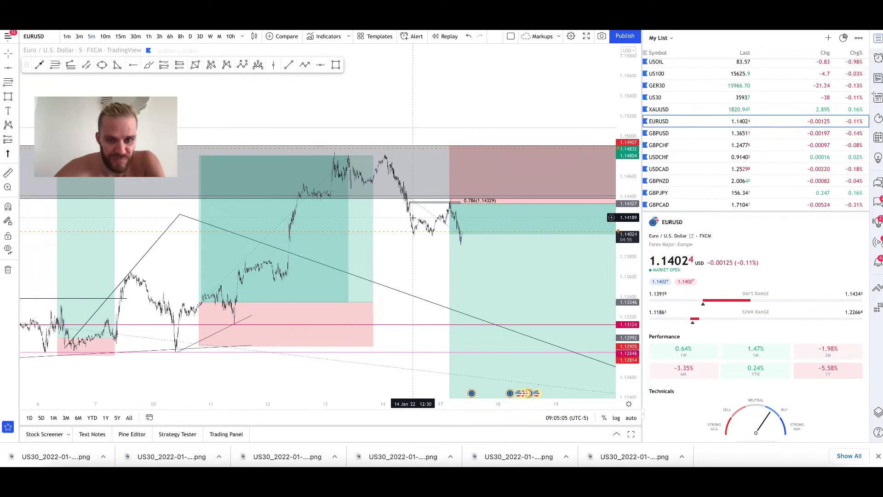
pyautogui.scroll(3, 414, 219)
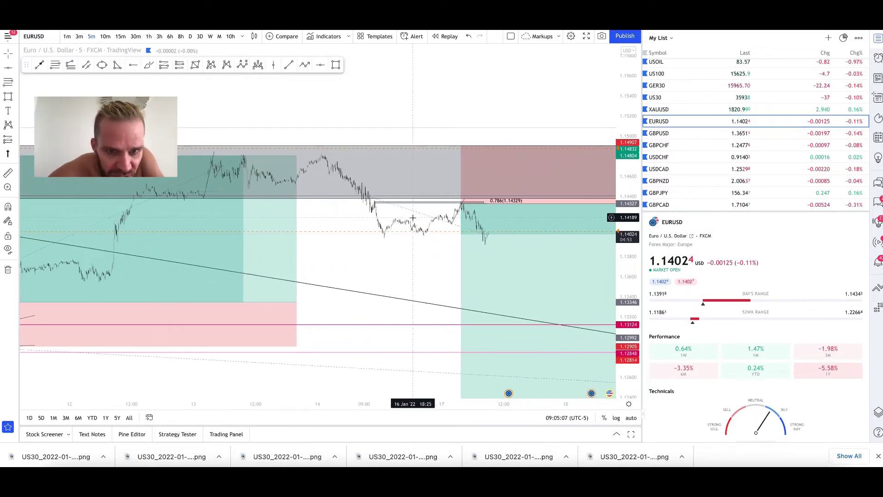
# Draw a thin rectangle along the 13–14 January highs inside the supply zone, near 1.14822.
pyautogui.scroll(-7, 428, 241)
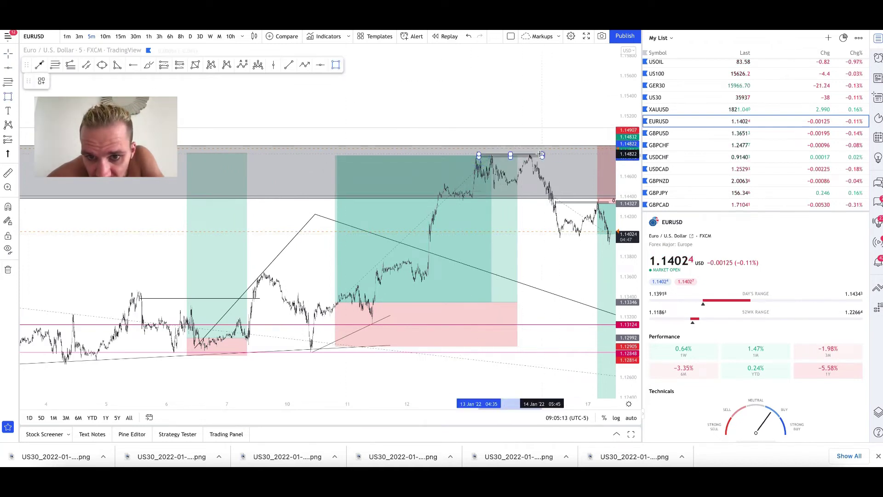
pyautogui.scroll(3, 521, 173)
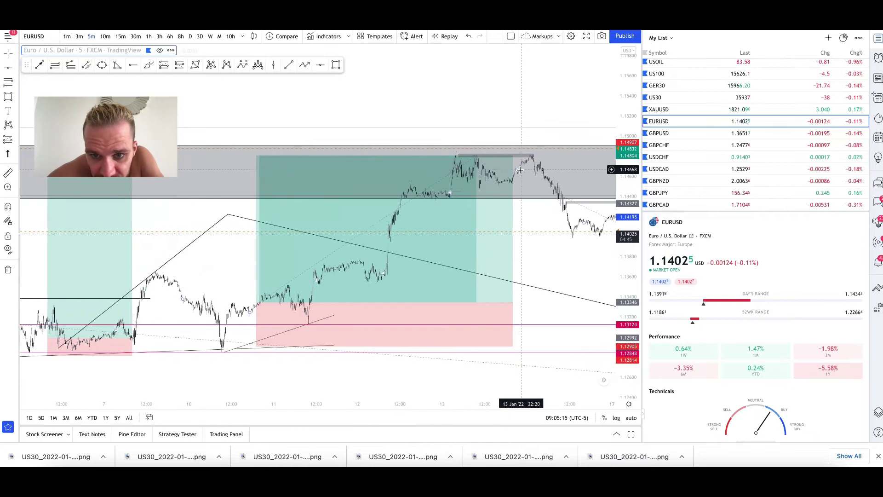
pyautogui.hscroll(6, 579, 214)
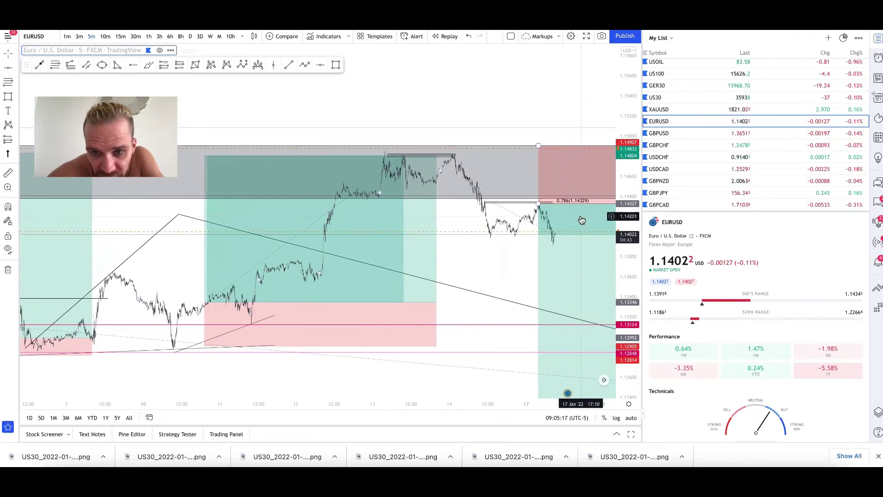
pyautogui.hscroll(6, 582, 220)
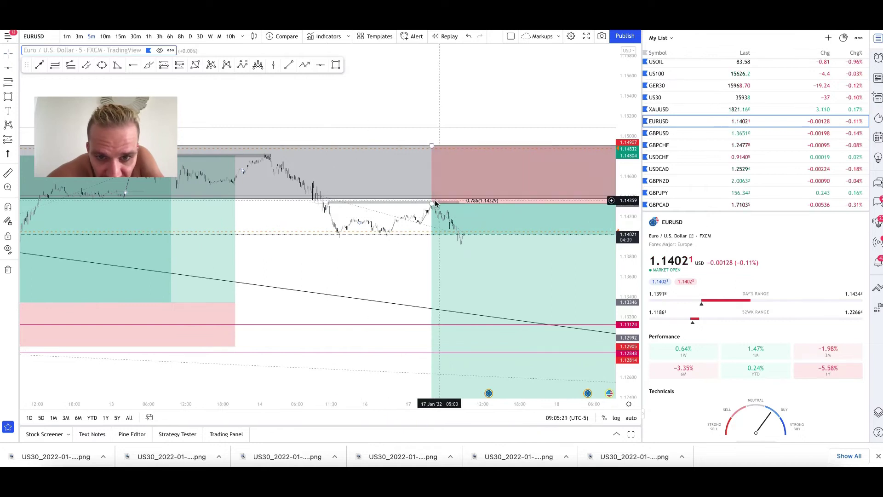
# Adjust the short position to start on 17 January at 04:00 with its entry at 1.14331.
pyautogui.scroll(5, 327, 203)
pyautogui.scroll(1, 436, 205)
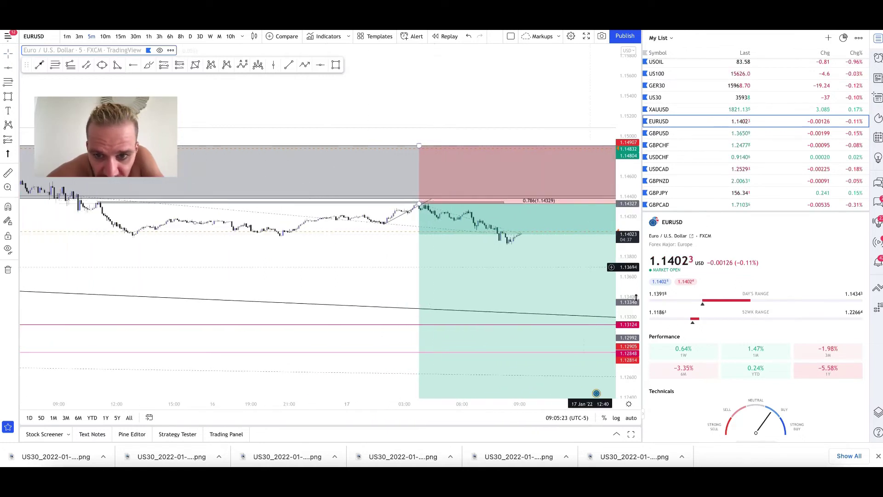
pyautogui.moveTo(628, 273); pyautogui.dragTo(499, 83)
pyautogui.scroll(-3, 332, 138)
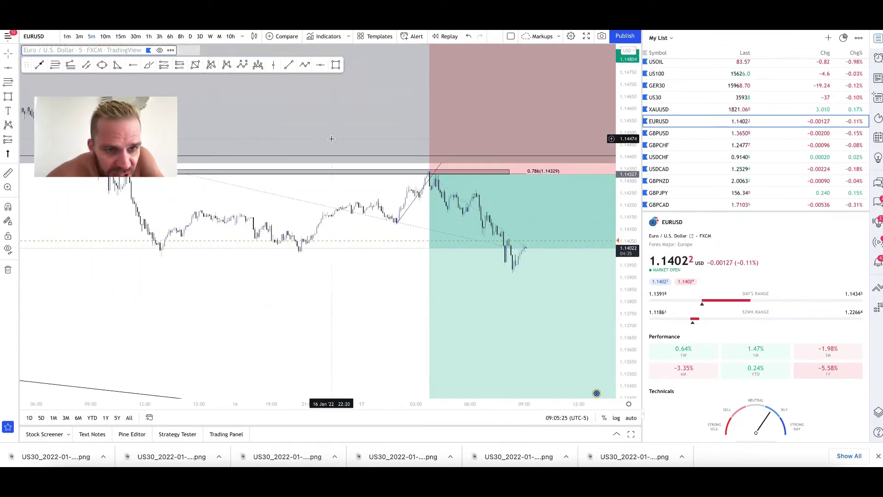
pyautogui.scroll(4, 455, 184)
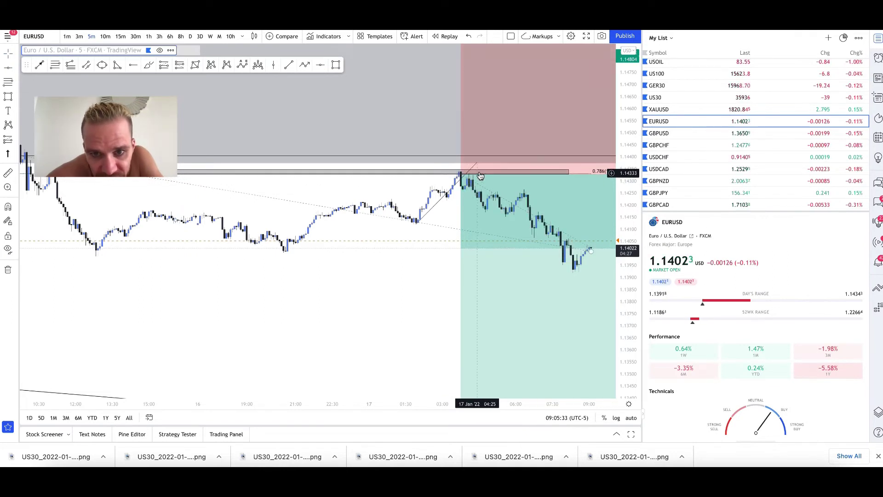
pyautogui.moveTo(460, 174); pyautogui.dragTo(467, 175)
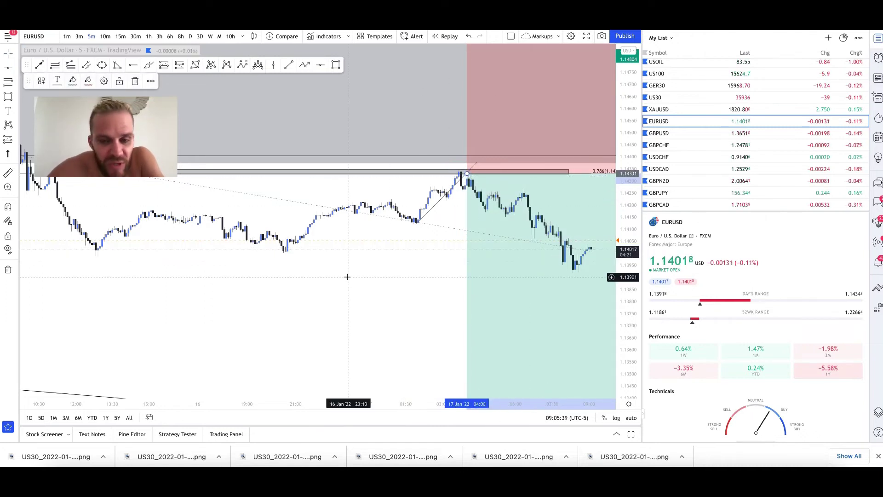
# Measure the price distance from the short position's entry level down to just below the most recent low.
pyautogui.scroll(-4, 375, 271)
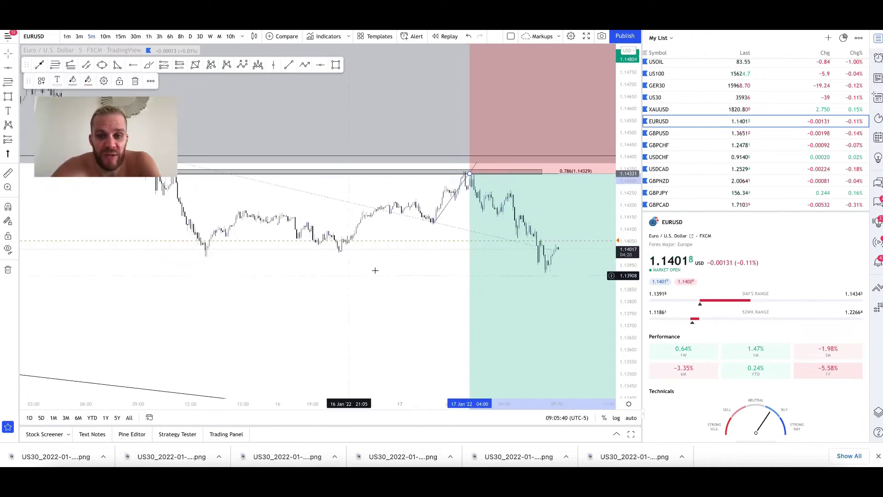
pyautogui.click(5, 173)
pyautogui.click(403, 173)
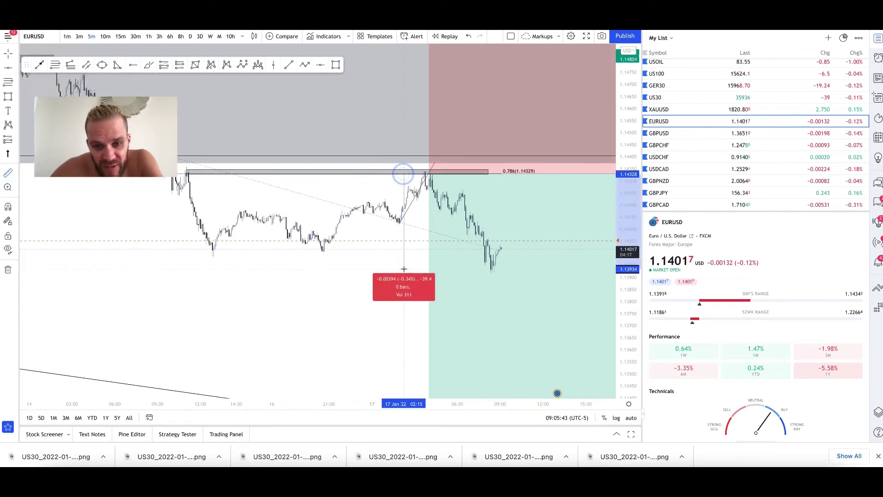
pyautogui.click(369, 275)
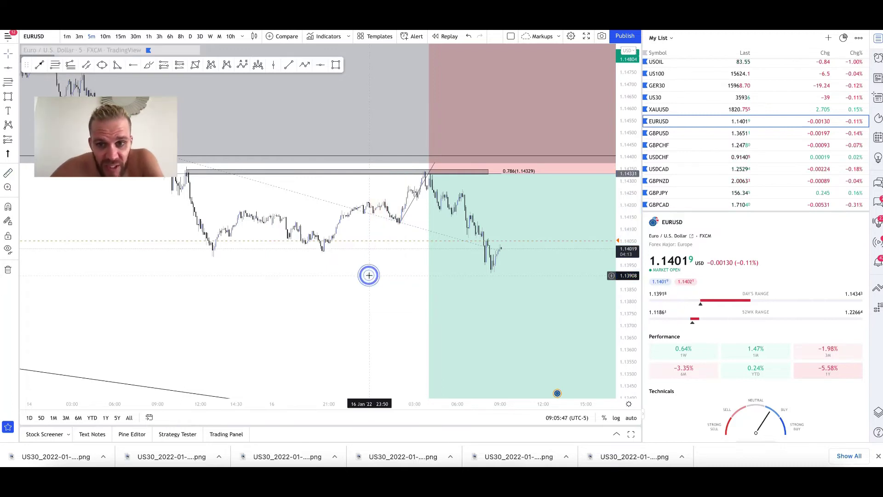
pyautogui.scroll(-3, 368, 274)
pyautogui.scroll(5, 287, 197)
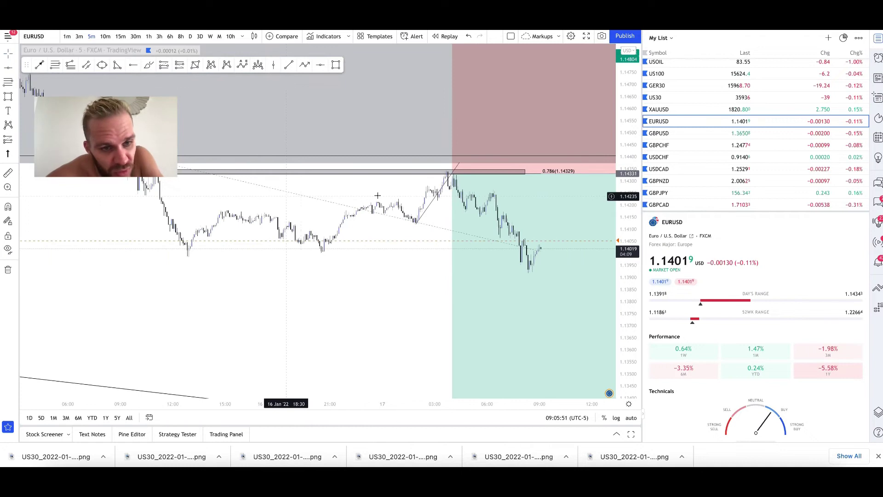
pyautogui.click(444, 169)
pyautogui.scroll(-4, 444, 173)
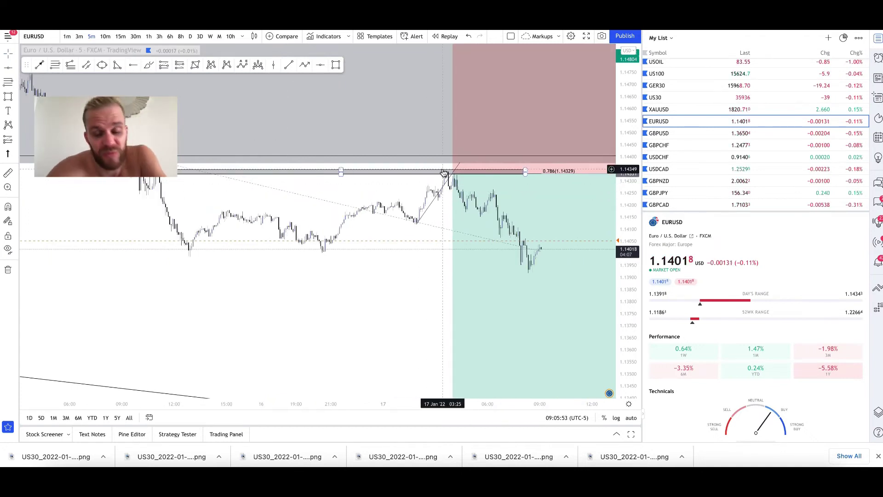
# Sketch a path below the price showing a rise to a peak followed by a zigzag decline with lower highs.
pyautogui.scroll(4, 443, 172)
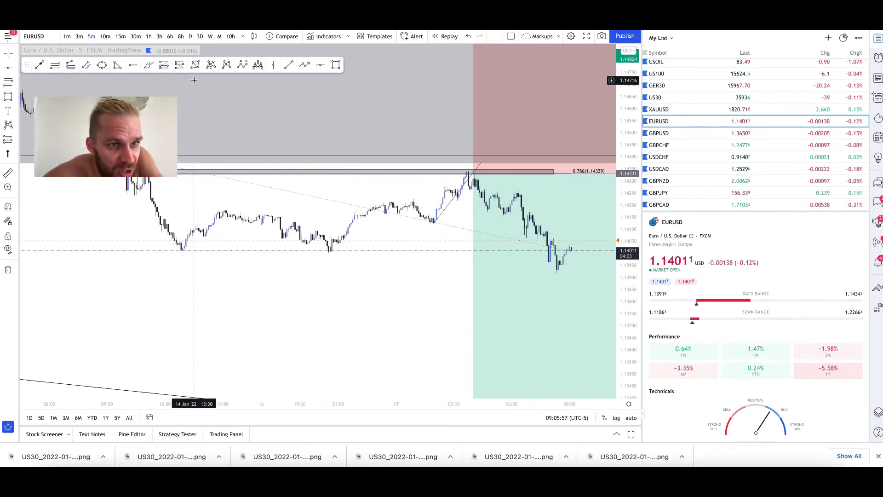
pyautogui.click(304, 64)
pyautogui.click(315, 336)
pyautogui.click(352, 278)
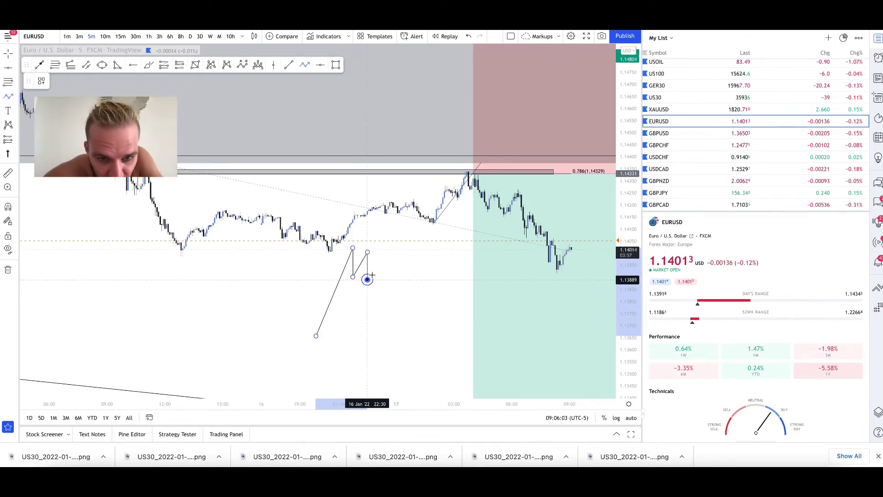
pyautogui.click(380, 266)
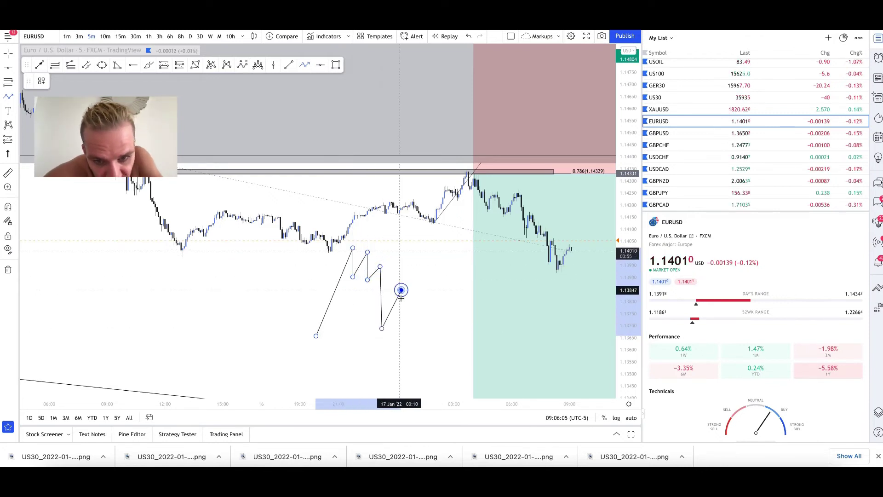
pyautogui.click(404, 312)
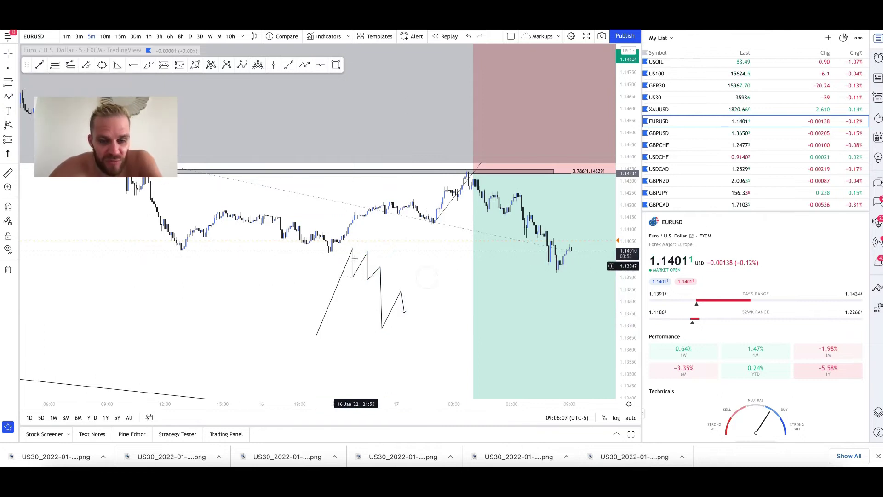
# Delete the sketched zigzag path below the price.
pyautogui.scroll(-2, 369, 279)
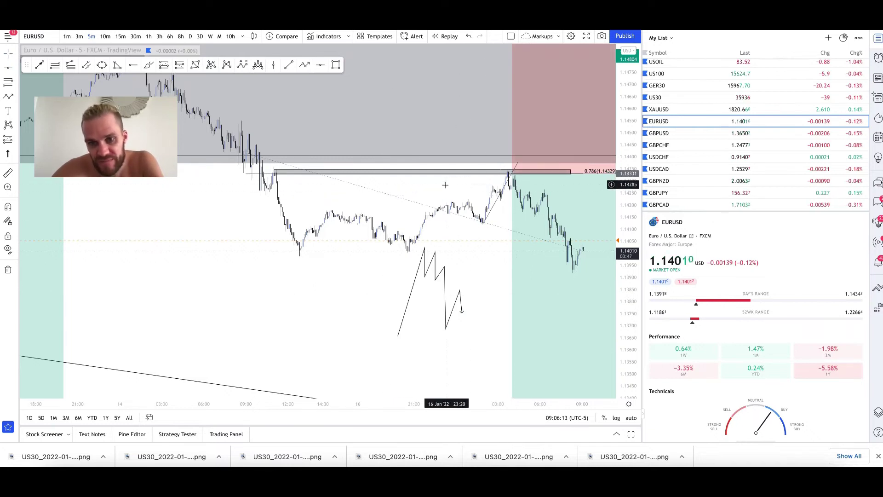
pyautogui.scroll(3, 339, 268)
pyautogui.click(339, 268)
pyautogui.press('Delete')
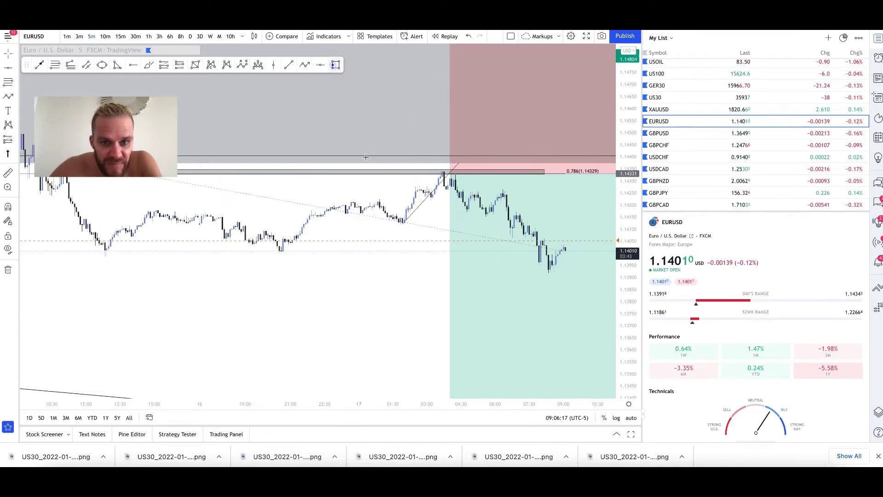
# Draw a rectangle marking the swing low before the short entry, extended forward across the later price drop.
pyautogui.click(335, 64)
pyautogui.moveTo(403, 222); pyautogui.dragTo(534, 208)
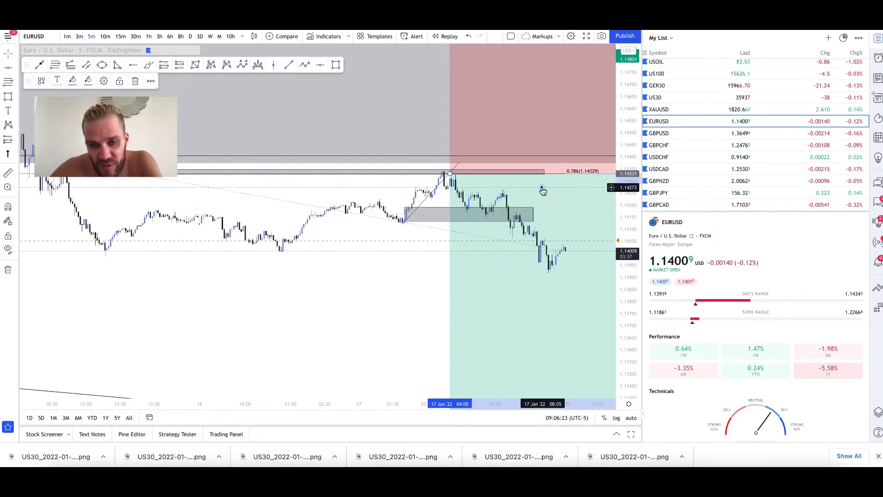
pyautogui.click(542, 188)
pyautogui.hscroll(3, 526, 232)
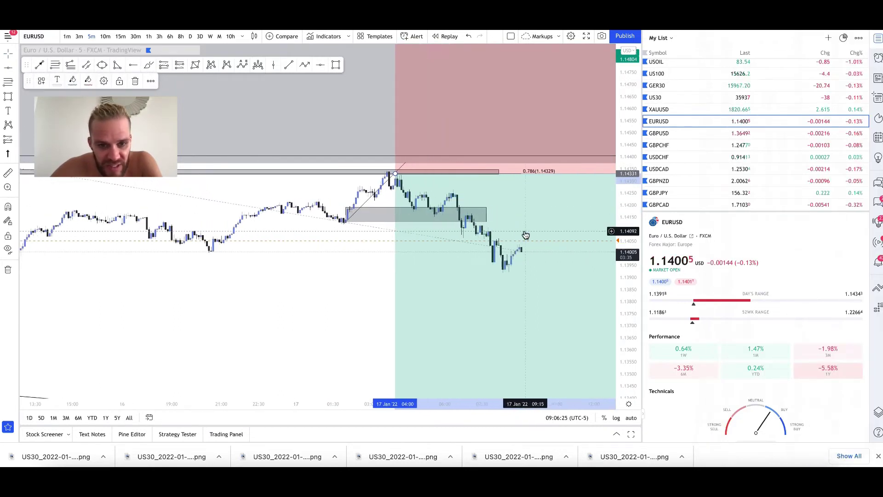
# Draw a rectangle along the lows from 14 January 12:50 to 17 January 09:20, spanning about 1.13985 to 1.14031.
pyautogui.scroll(-2, 524, 233)
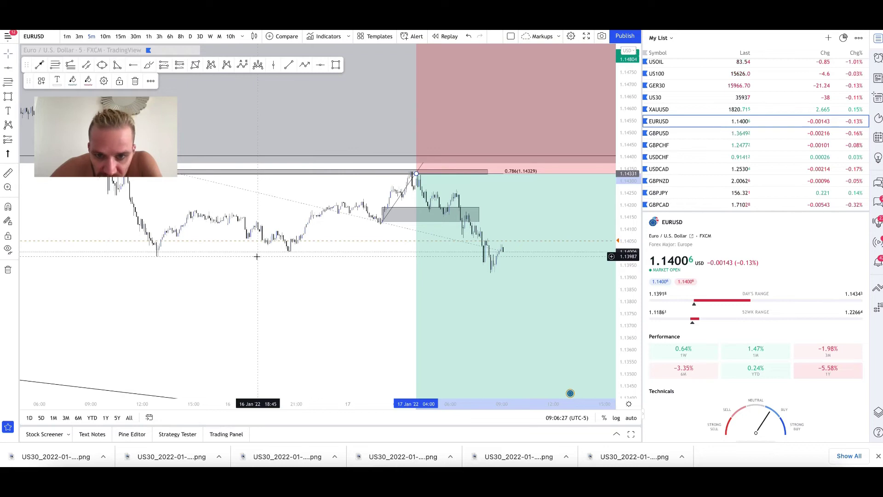
pyautogui.click(155, 257)
pyautogui.click(508, 247)
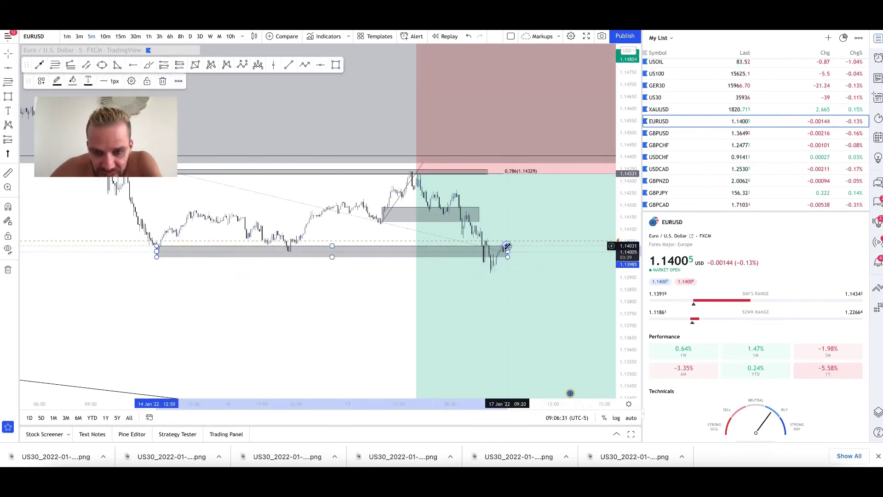
# Move the whole short position to start on 17 January at 03:40 with its entry at 1.14323.
pyautogui.click(507, 257)
pyautogui.click(460, 281)
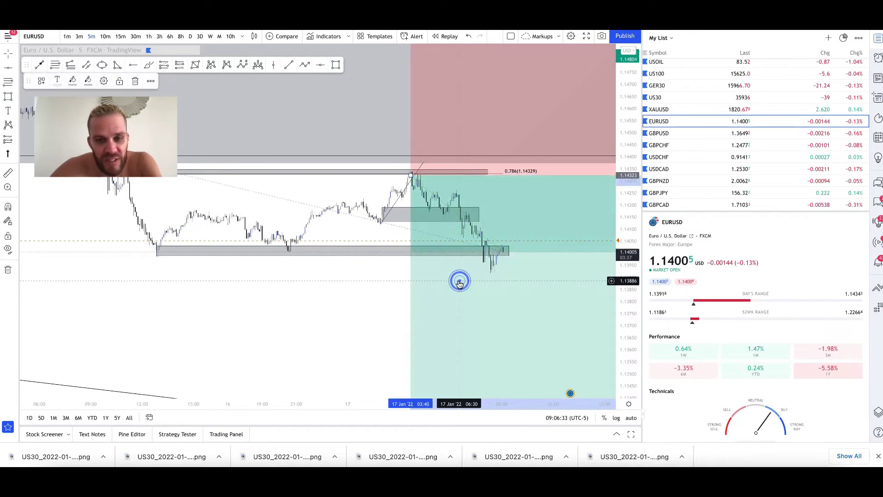
pyautogui.click(341, 287)
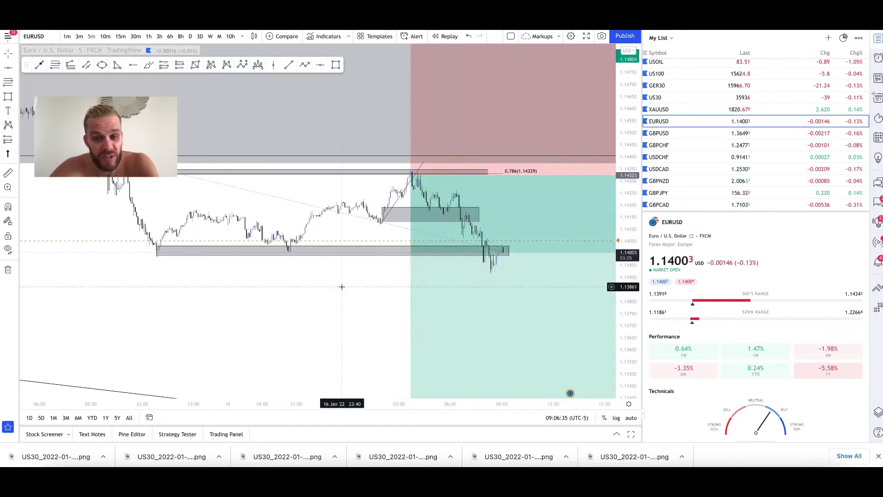
# Lower the upper edge of the small swing low rectangle to make the zone narrower.
pyautogui.hscroll(3, 342, 287)
pyautogui.click(365, 211)
pyautogui.moveTo(367, 212); pyautogui.dragTo(367, 215)
pyautogui.click(367, 311)
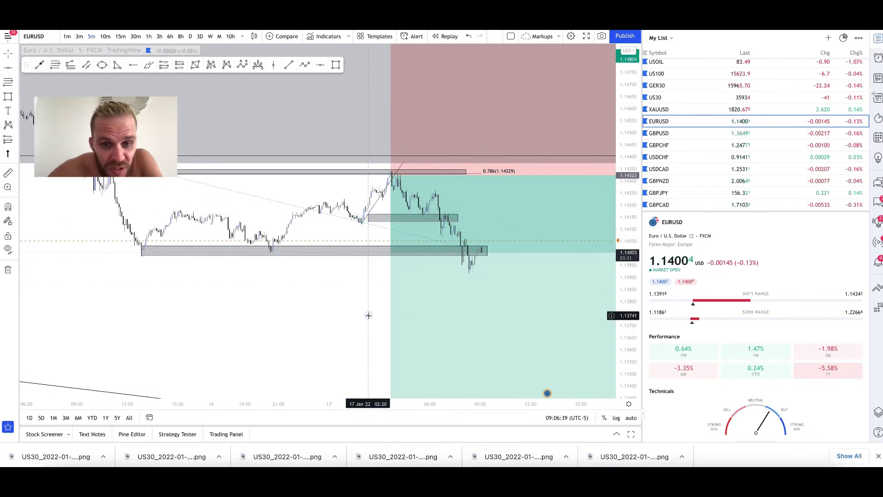
# Switch to the 1-hour chart and examine the marked lows and zones around the short position.
pyautogui.hscroll(-5, 366, 312)
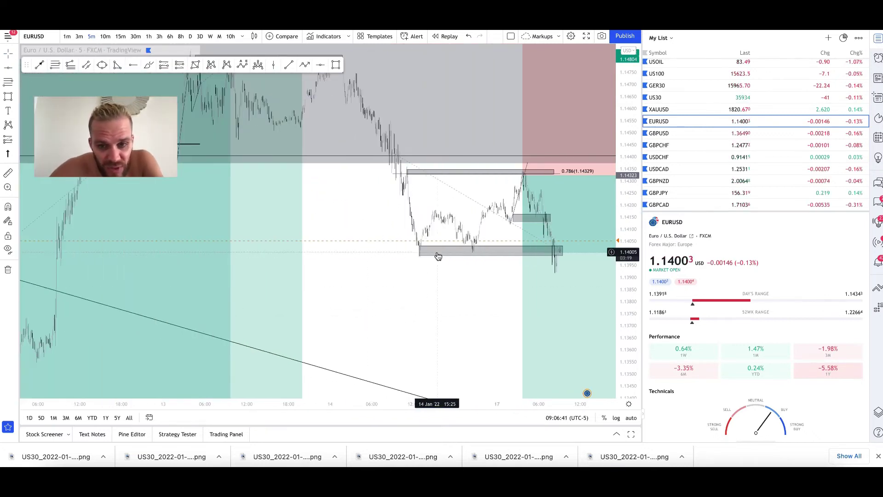
pyautogui.scroll(-5, 437, 256)
pyautogui.click(436, 252)
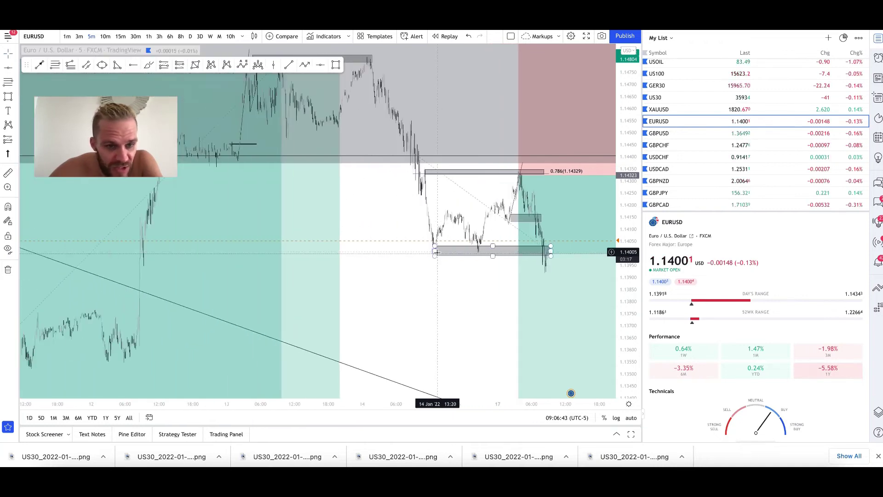
pyautogui.scroll(-1, 436, 252)
pyautogui.click(149, 36)
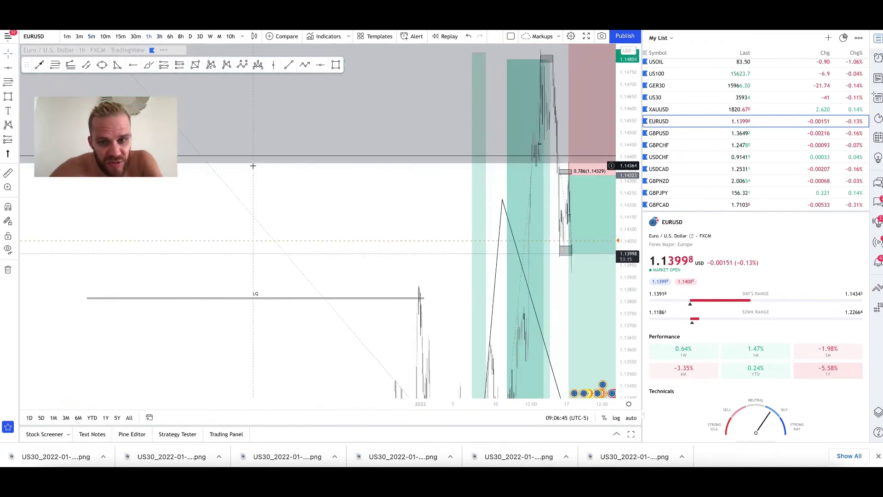
pyautogui.scroll(3, 496, 198)
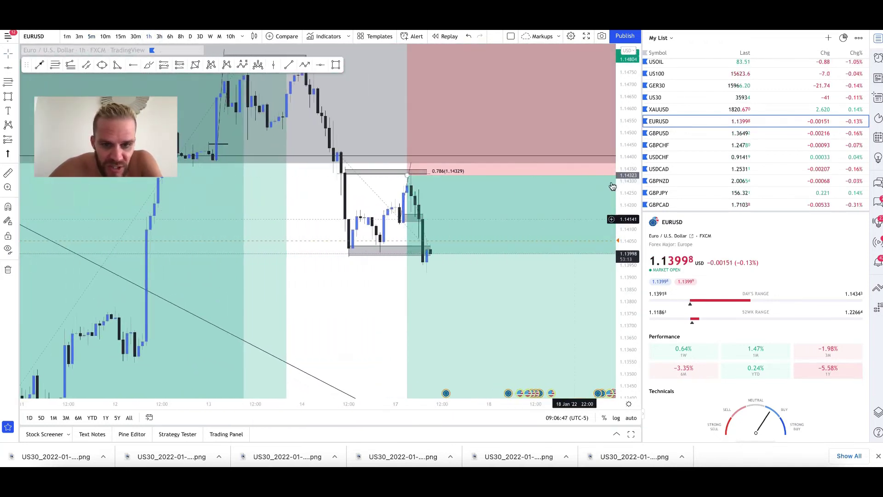
pyautogui.moveTo(635, 147); pyautogui.dragTo(610, 227)
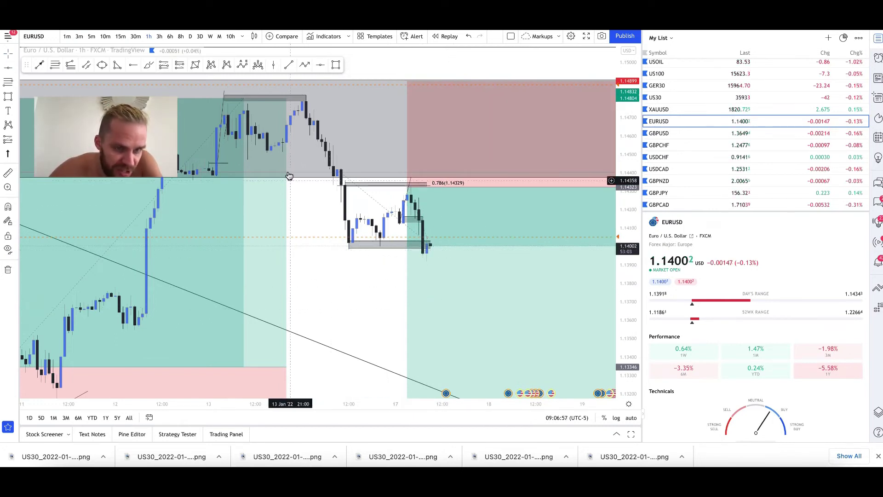
# Draw a rectangle at the base of the 12 January rally, from 12 January 07:00 to 17 January 16:00, spanning 1.13877 to 1.13659.
pyautogui.moveTo(142, 270)
pyautogui.mouseDown()
pyautogui.moveTo(174, 325)
pyautogui.moveTo(458, 327)
pyautogui.mouseUp()
pyautogui.click(483, 301)
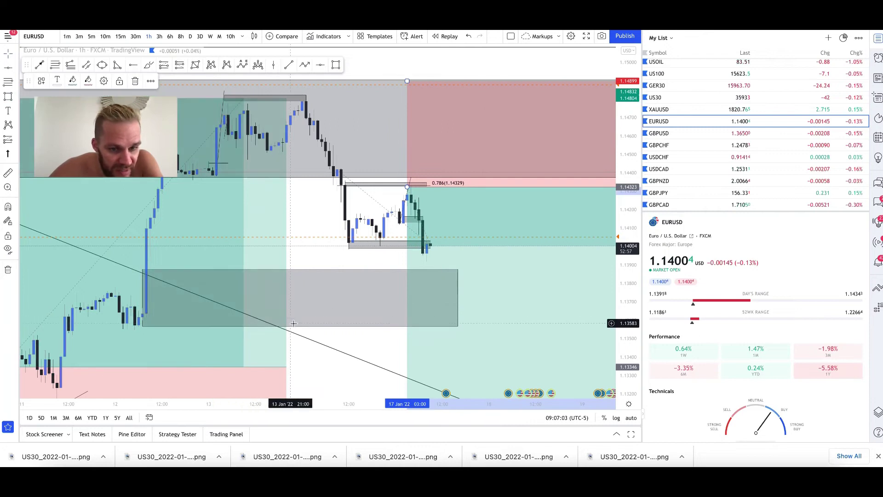
pyautogui.moveTo(298, 325); pyautogui.dragTo(299, 309)
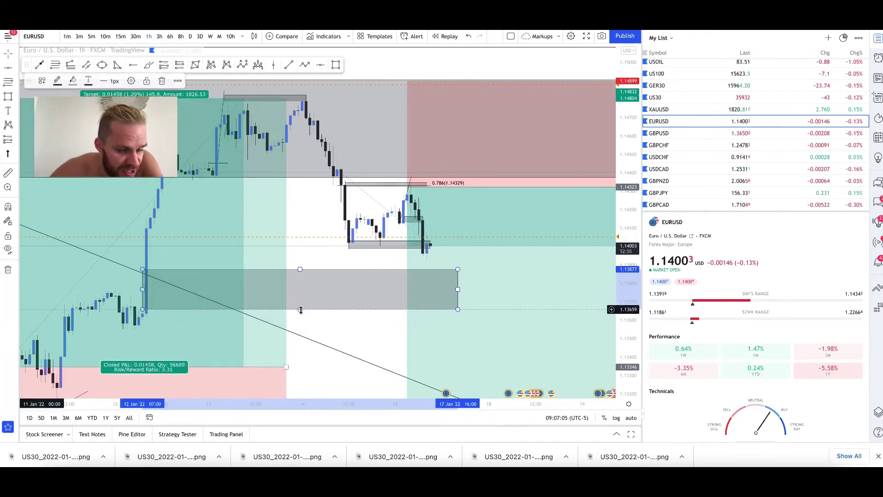
pyautogui.click(178, 321)
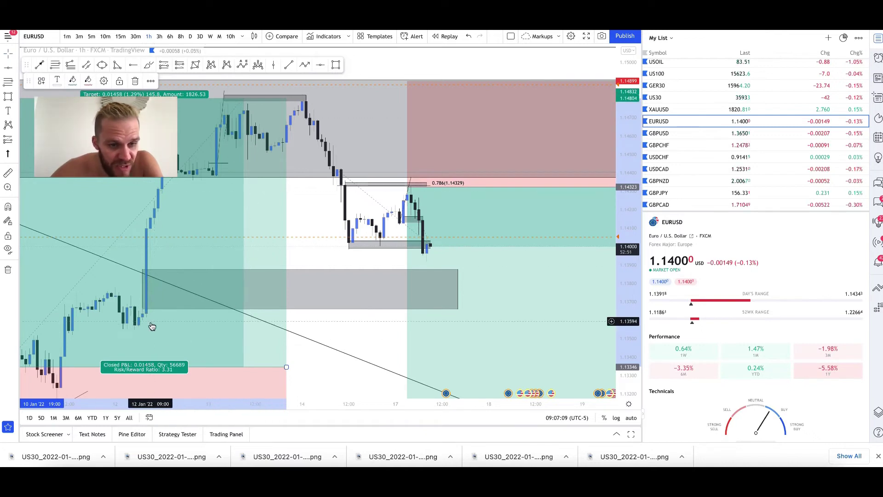
pyautogui.scroll(-2, 152, 320)
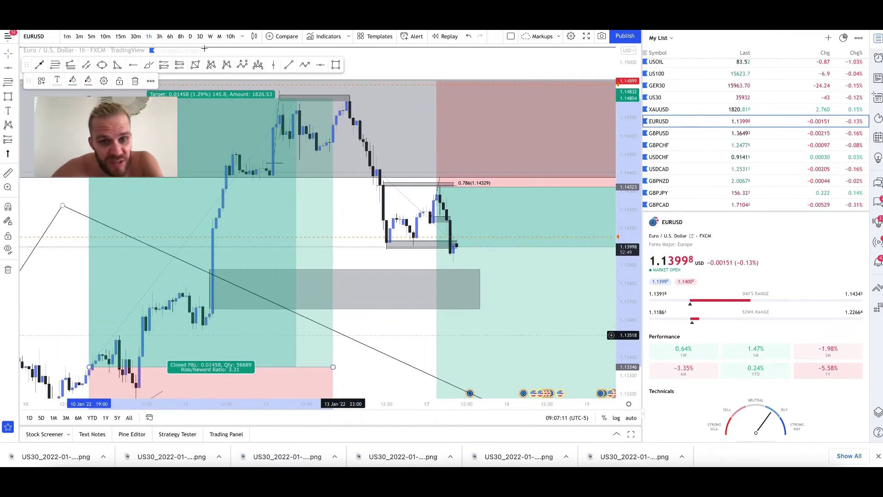
# Draw a projected EURUSD price path from 17 January 11:00 at 1.13961, through 1.13663 and 1.14487, stepping down to 19 January 02:00 at 1.13404.
pyautogui.click(305, 65)
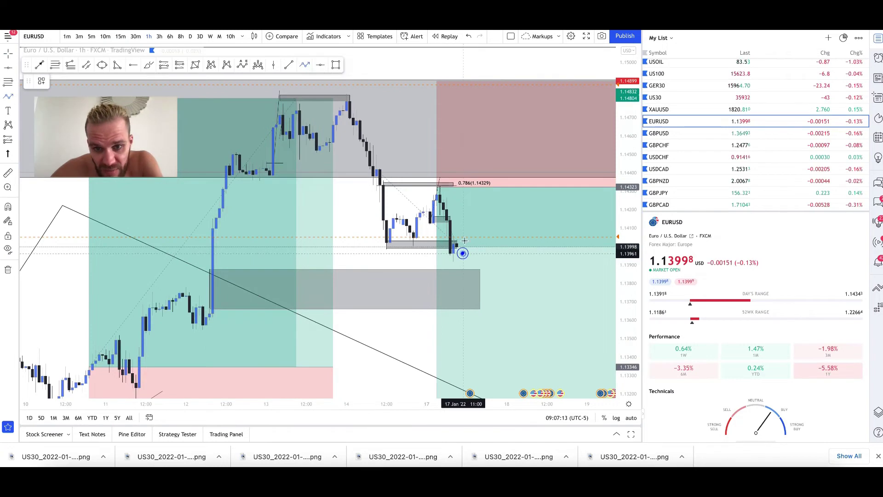
pyautogui.click(467, 229)
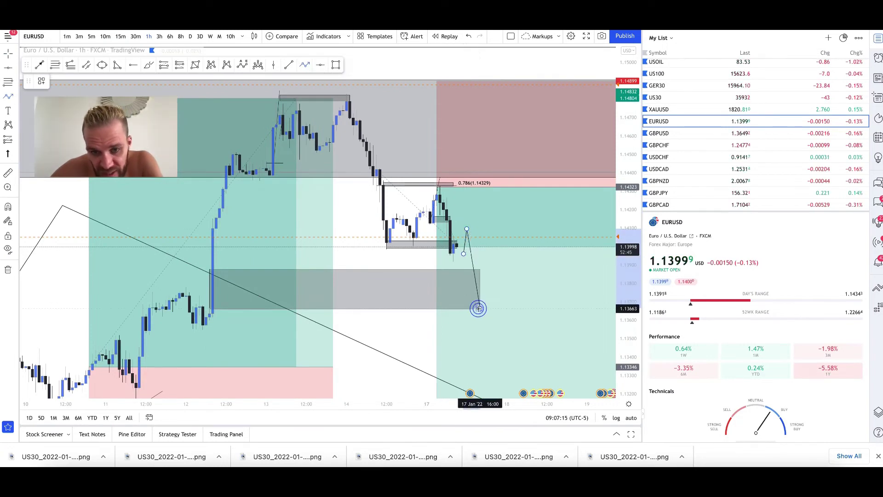
pyautogui.click(478, 308)
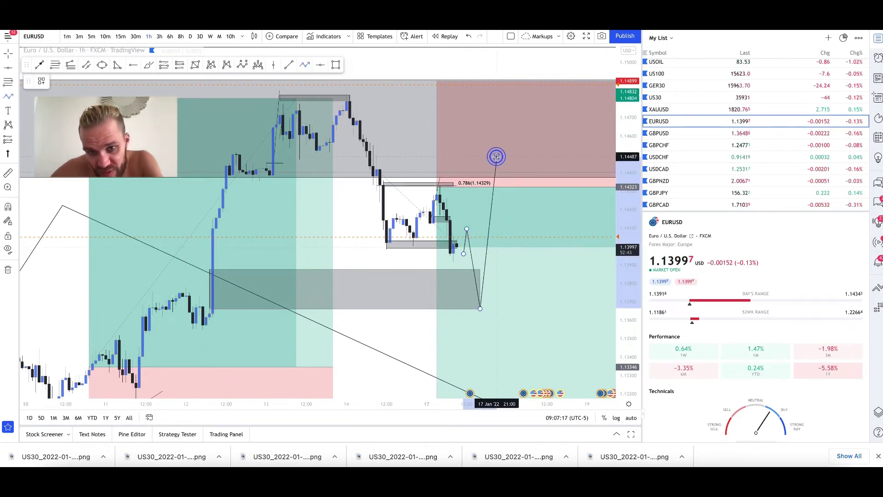
pyautogui.click(496, 157)
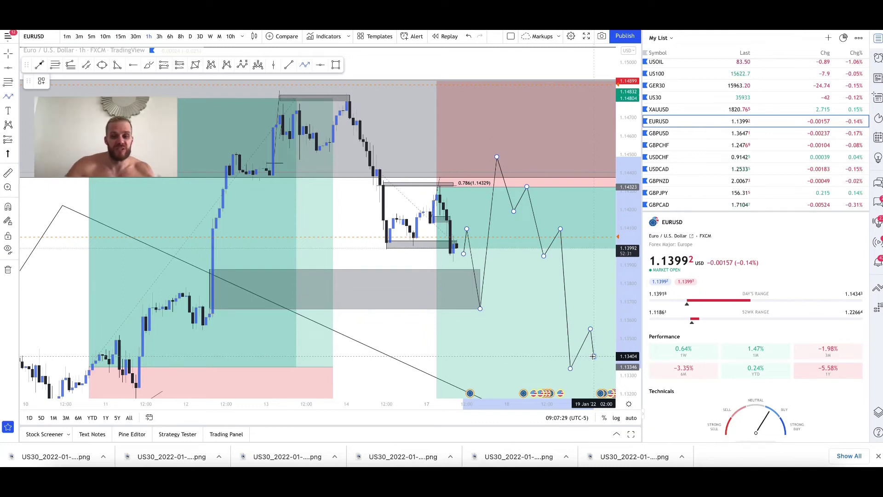
# Delete the projected price path drawn over the EURUSD short position.
pyautogui.moveTo(632, 225); pyautogui.dragTo(631, 372)
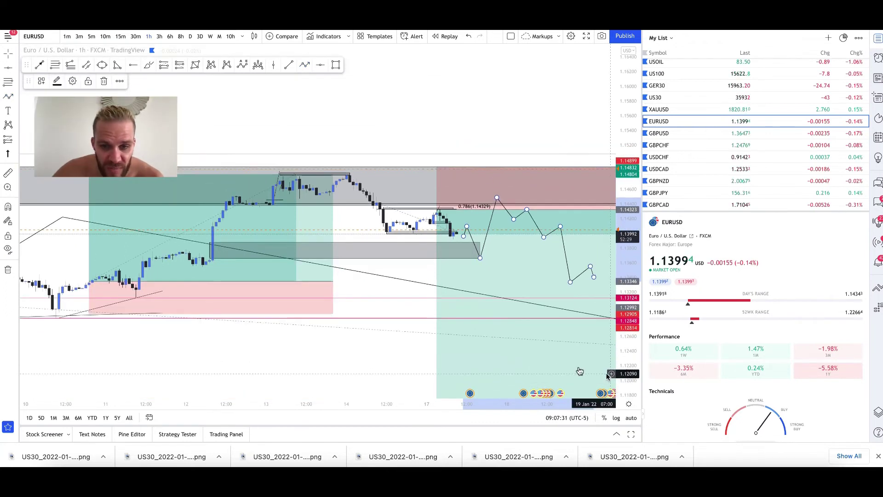
pyautogui.scroll(-10, 497, 333)
pyautogui.scroll(-3, 497, 333)
pyautogui.moveTo(386, 344); pyautogui.dragTo(358, 280)
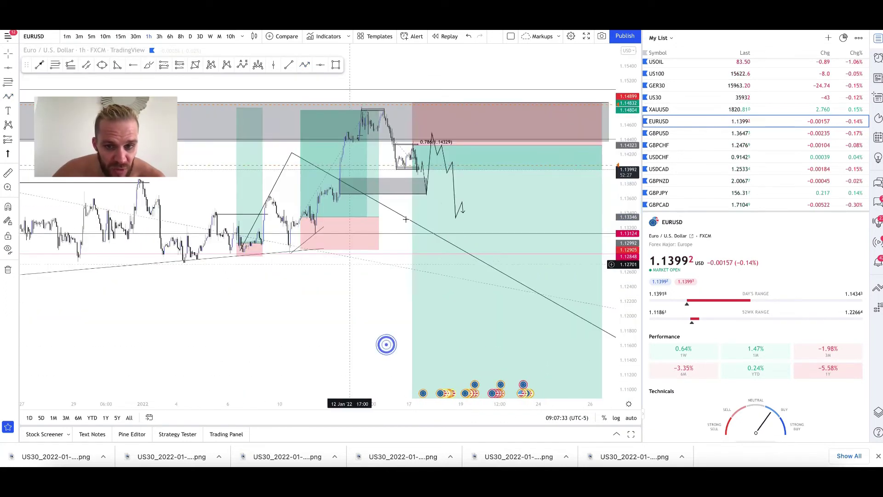
pyautogui.click(460, 210)
pyautogui.press('Delete')
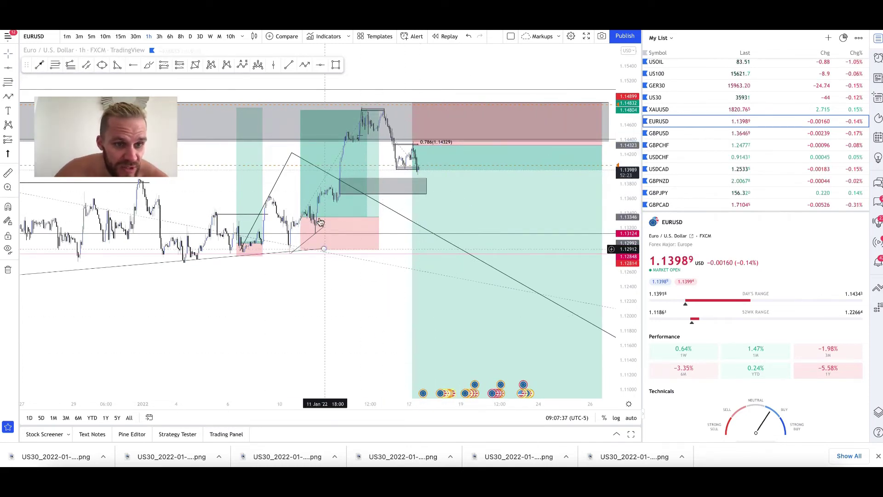
# Compare the EURUSD monthly and 1-hour charts, examining the short position against the harmonic pattern and the zone around point D.
pyautogui.scroll(2, 476, 221)
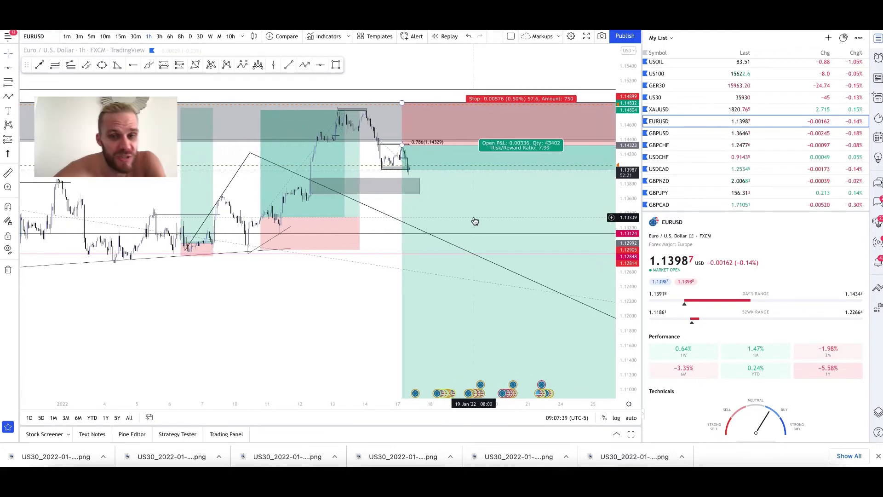
pyautogui.scroll(1, 475, 222)
pyautogui.click(219, 37)
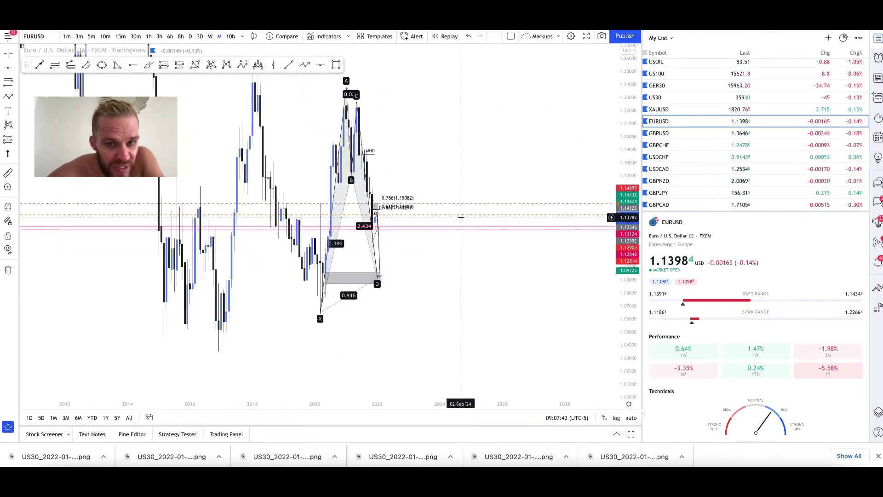
pyautogui.click(191, 37)
pyautogui.click(148, 36)
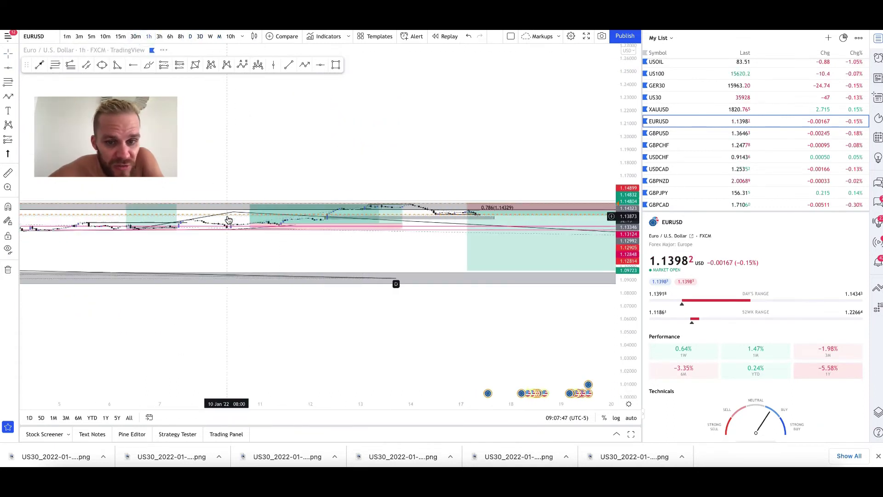
pyautogui.moveTo(630, 322); pyautogui.dragTo(630, 59)
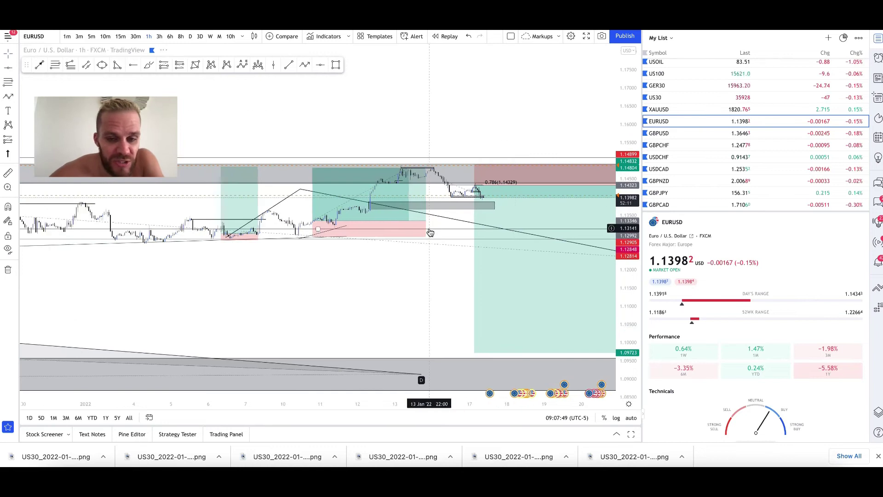
pyautogui.scroll(-10, 430, 233)
pyautogui.hscroll(2, 431, 233)
pyautogui.scroll(-3, 429, 232)
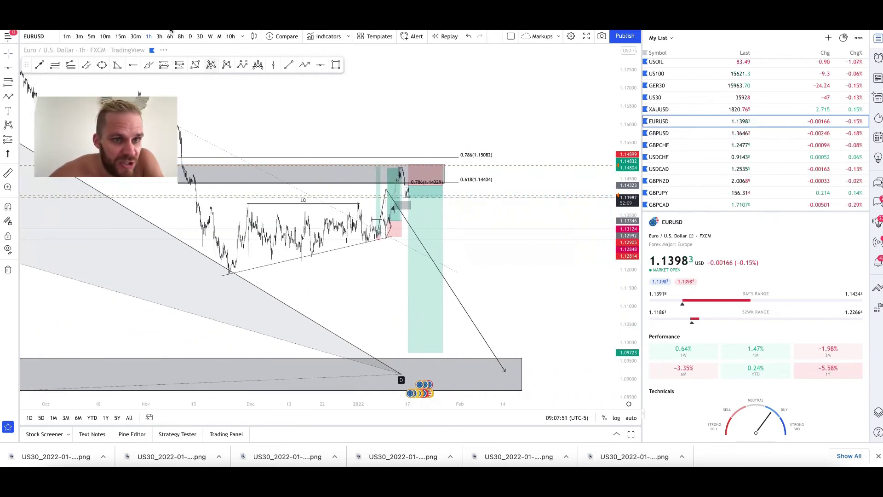
# Switch EURUSD to the 5-minute chart and review the short position from its stop to its target.
pyautogui.click(92, 37)
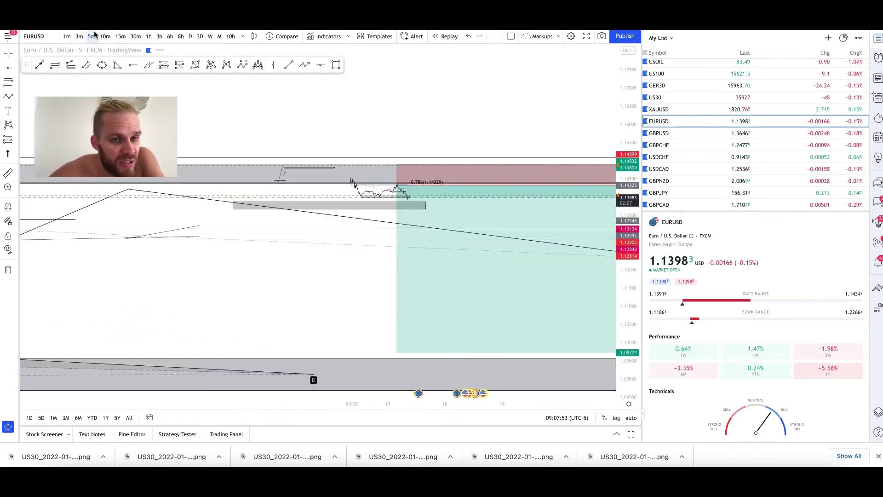
pyautogui.scroll(-3, 293, 290)
pyautogui.hscroll(-3, 294, 293)
pyautogui.hscroll(-2, 295, 293)
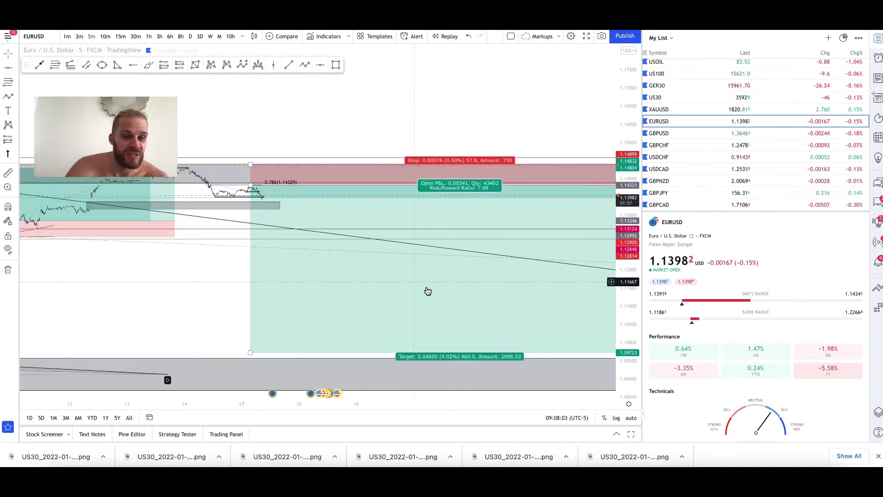
# Open the US30 5-minute chart and review the running short position beside the harmonic pattern.
pyautogui.click(666, 97)
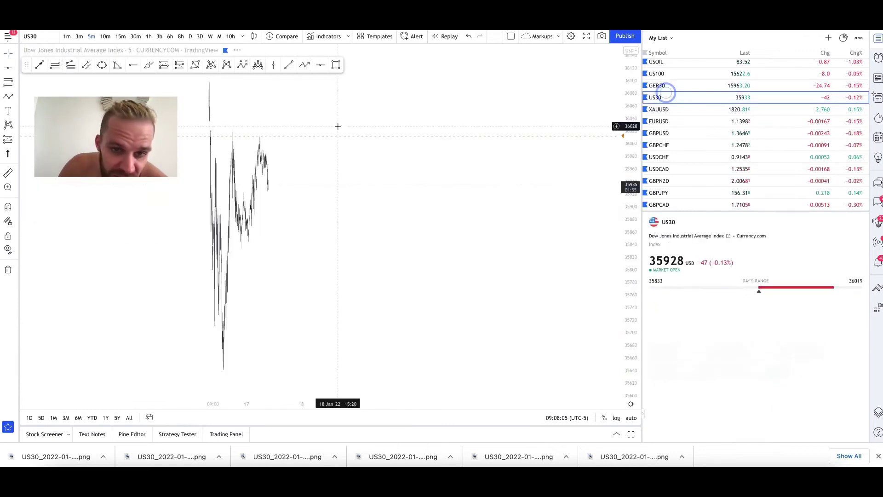
pyautogui.scroll(5, 337, 126)
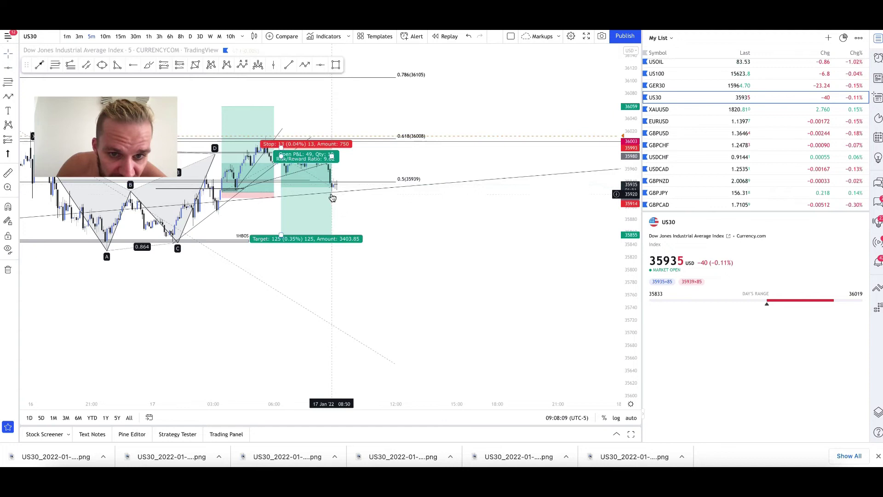
pyautogui.scroll(-5, 500, 172)
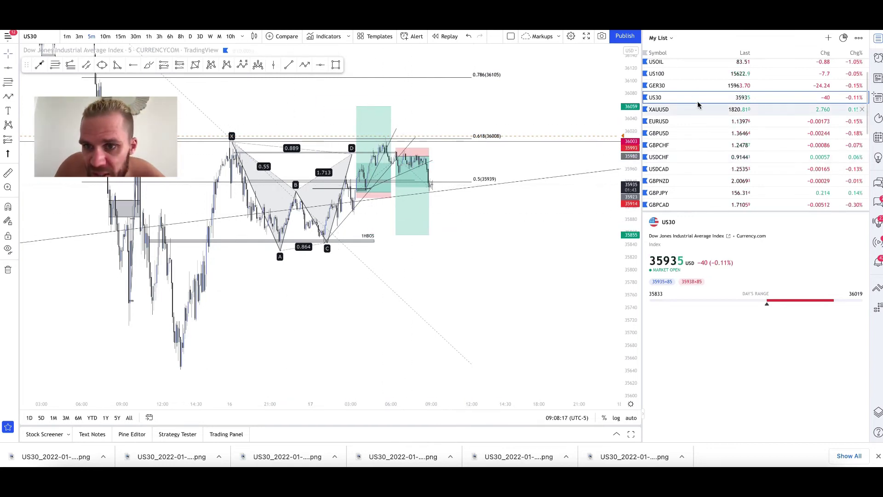
# Open the XAUUSD chart and examine both short positions, the Fibonacci levels and the harmonic pattern.
pyautogui.click(664, 106)
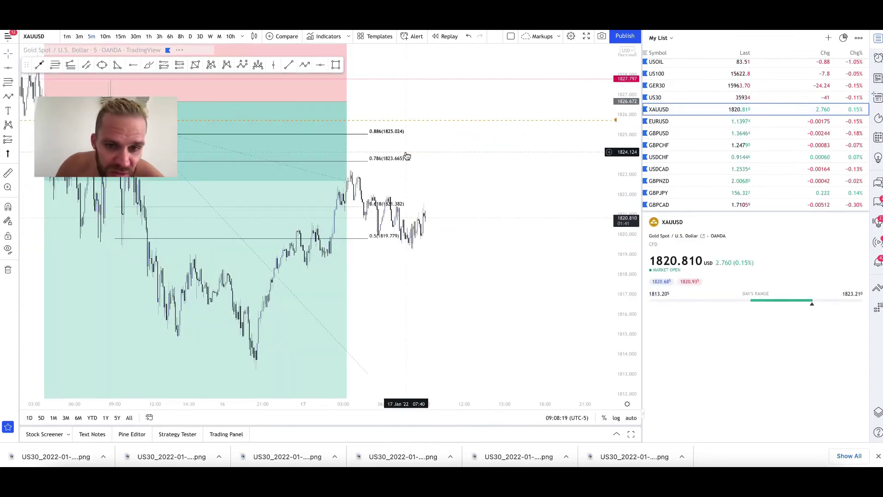
pyautogui.scroll(-5, 497, 156)
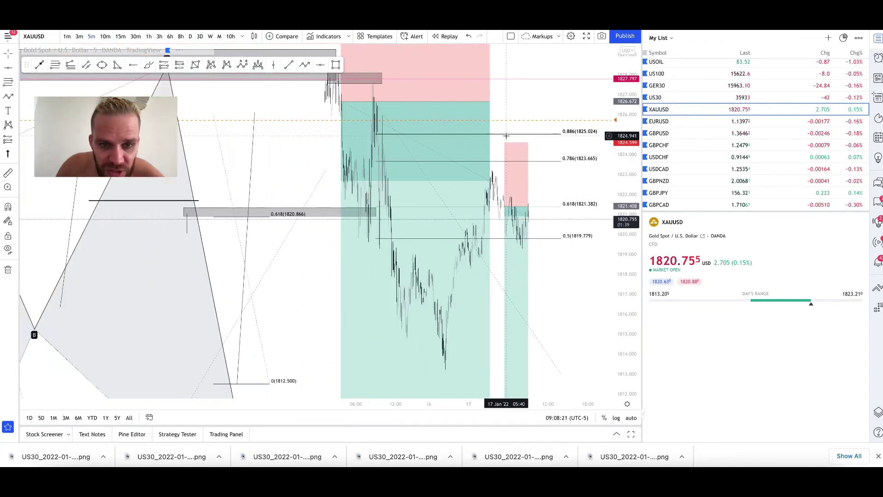
pyautogui.moveTo(635, 68); pyautogui.dragTo(635, 355)
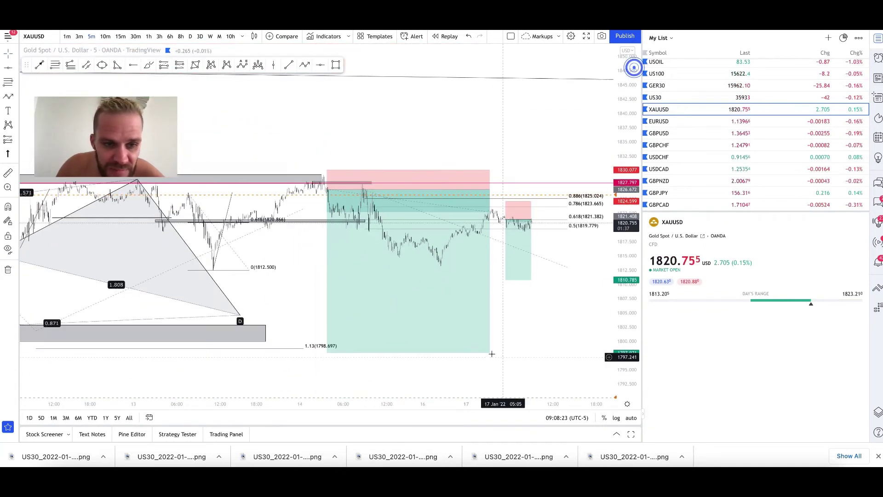
pyautogui.scroll(-5, 488, 356)
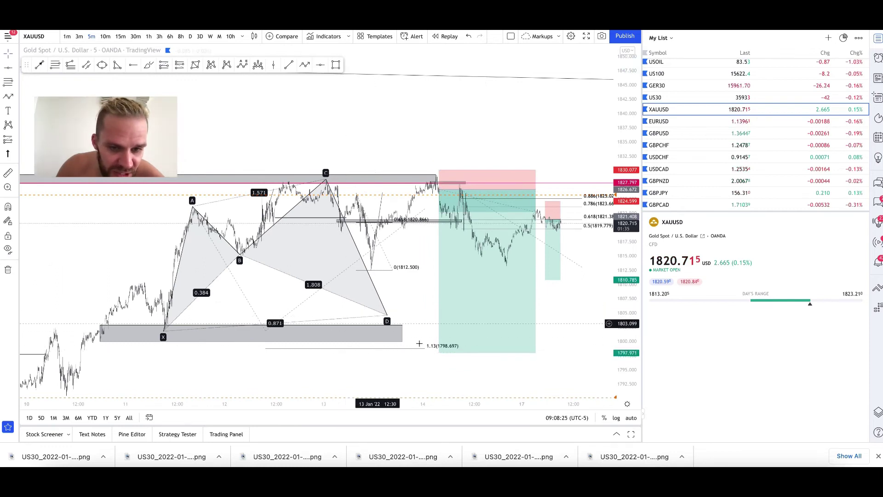
pyautogui.scroll(3, 458, 286)
pyautogui.scroll(-1, 459, 285)
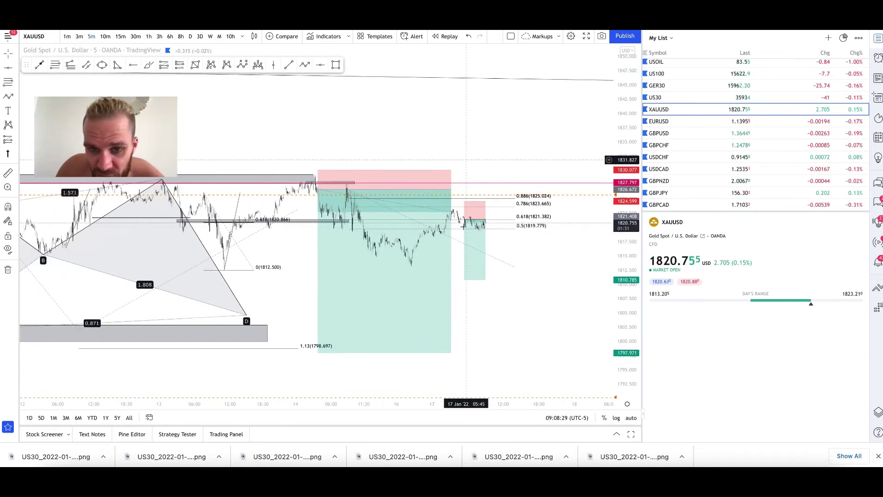
# Open the GBPUSD 5-minute chart and review the short position with its trend line and Fibonacci levels.
pyautogui.click(674, 121)
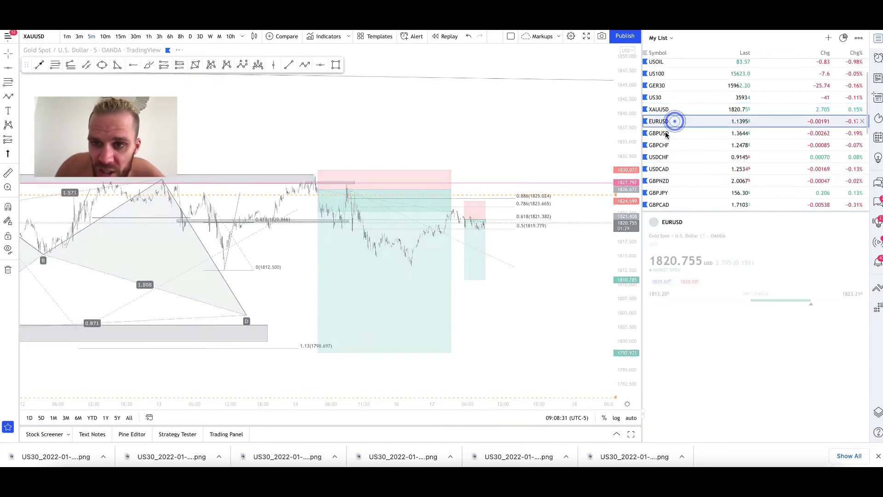
pyautogui.click(665, 133)
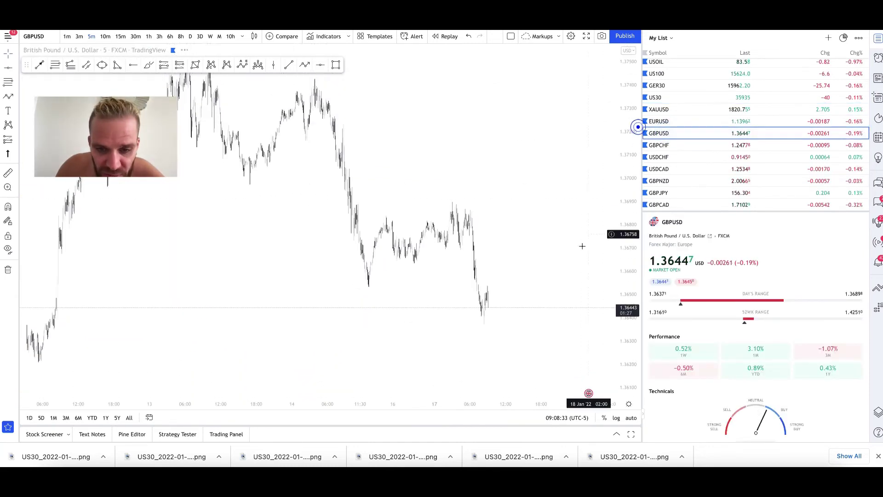
pyautogui.scroll(-5, 511, 202)
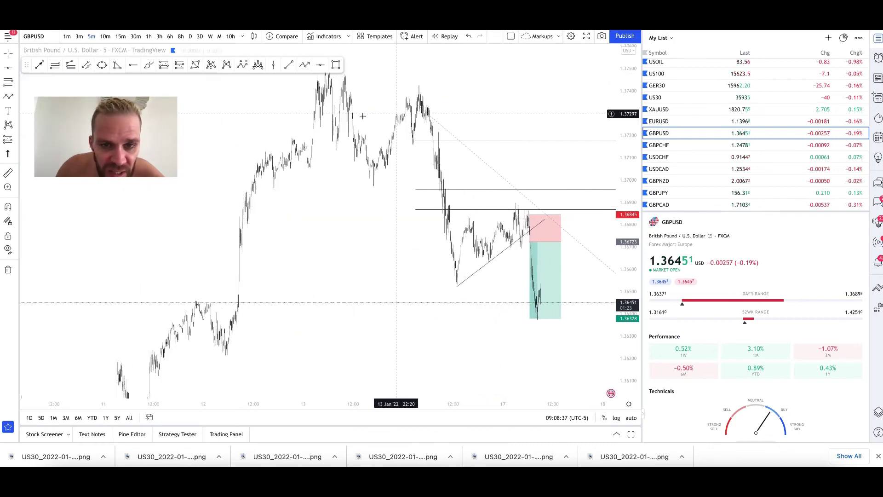
pyautogui.scroll(-1, 338, 115)
# Switch GBPUSD to the 1-hour chart and examine the rally from December up to the January highs.
pyautogui.click(147, 36)
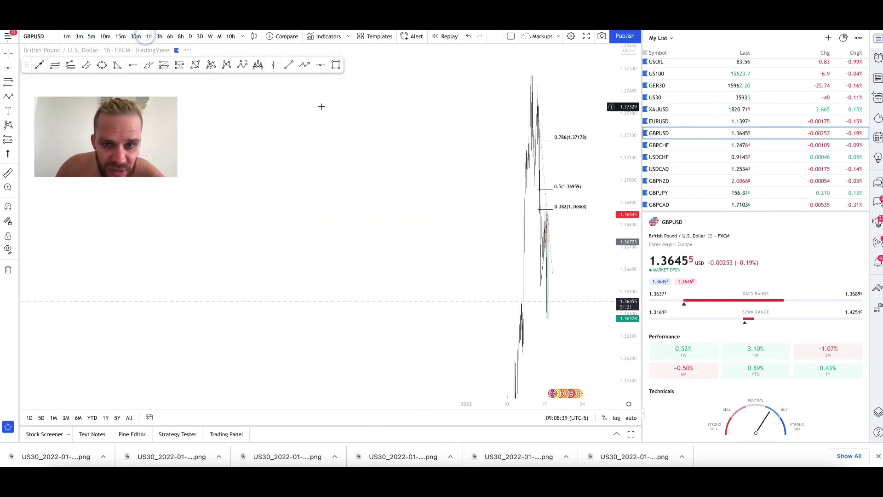
pyautogui.moveTo(631, 68); pyautogui.dragTo(572, 351)
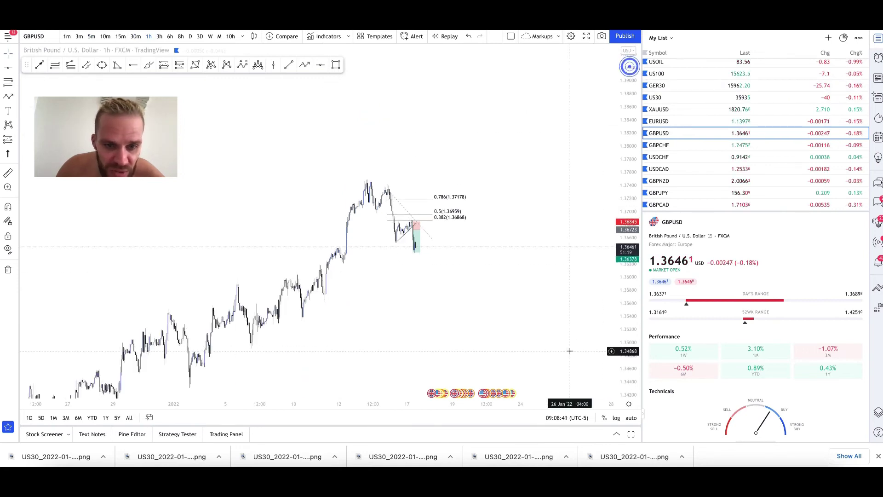
pyautogui.scroll(-5, 336, 243)
pyautogui.moveTo(336, 243); pyautogui.dragTo(234, 84)
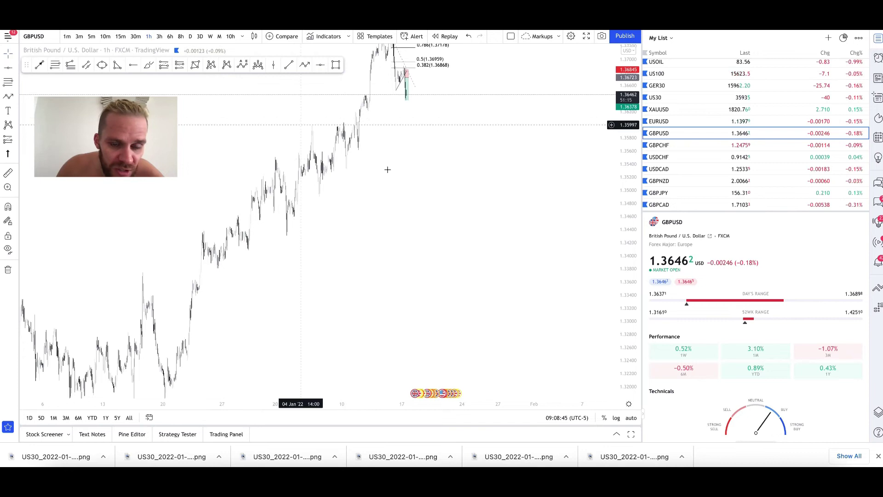
pyautogui.moveTo(386, 183); pyautogui.dragTo(363, 329)
pyautogui.scroll(8, 316, 156)
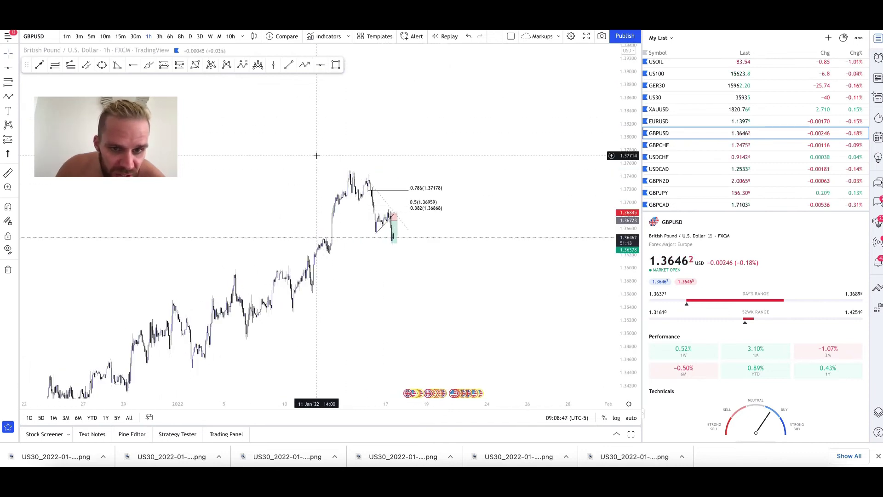
# Trace the GBPUSD rally and double top with a path, dipping to 1.36956 on 13 January and ending at about 1.3632 on 14 January.
pyautogui.click(306, 65)
pyautogui.click(184, 289)
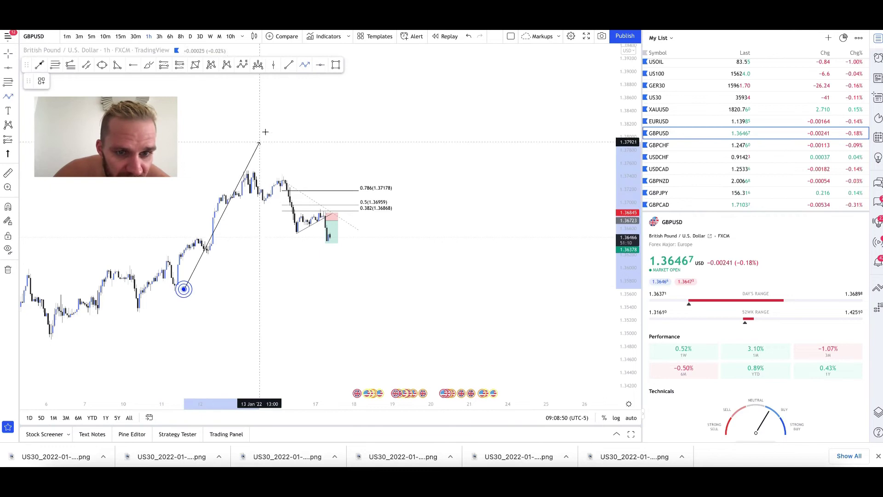
pyautogui.click(264, 205)
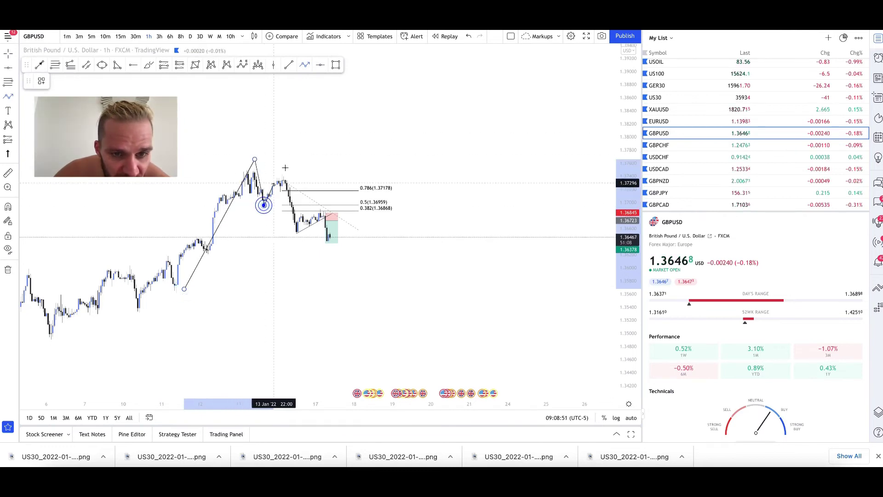
pyautogui.click(303, 246)
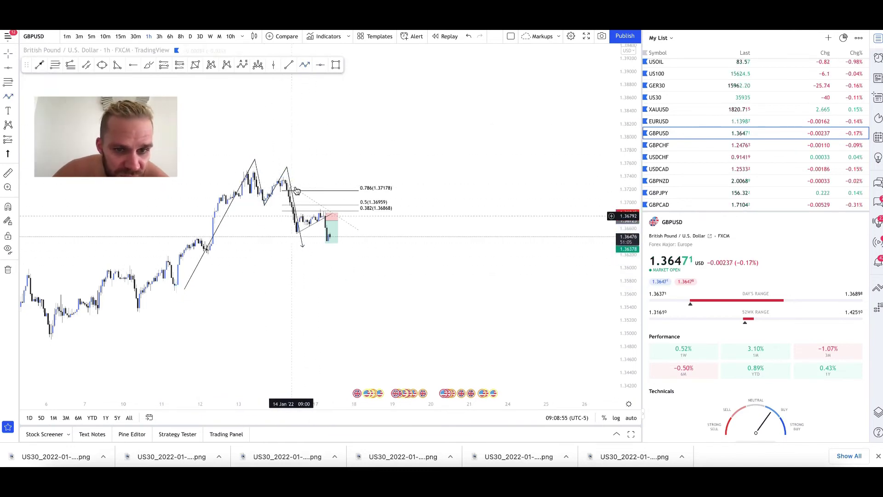
# Draw a flat rectangle at 1.36938 through the low between the GBPUSD highs, from 12 January 17:00 to 18 January 04:00.
pyautogui.click(335, 66)
pyautogui.click(226, 207)
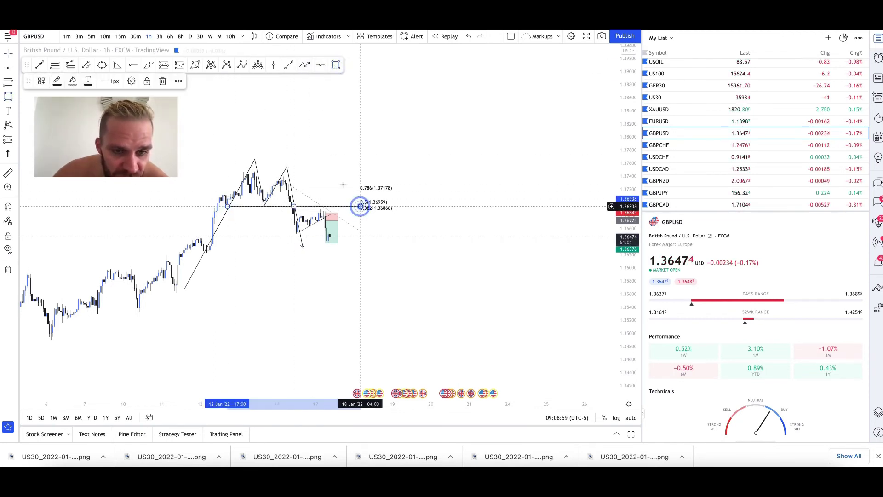
pyautogui.click(360, 207)
pyautogui.click(297, 221)
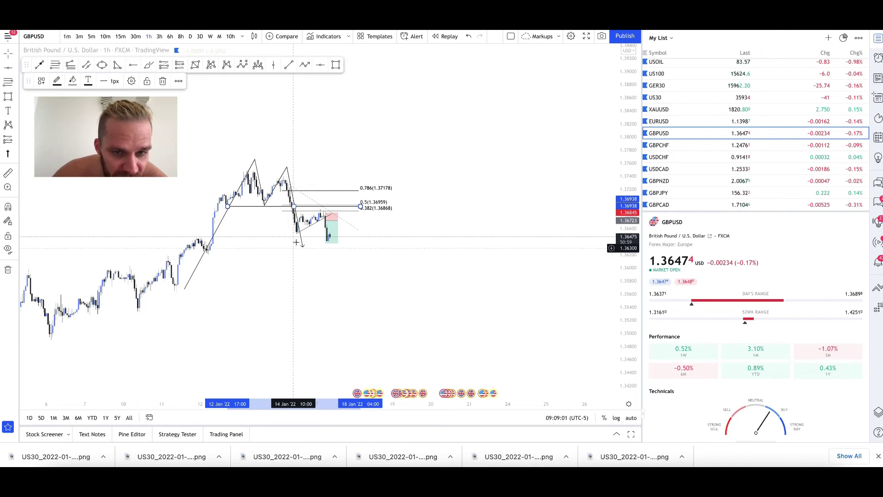
pyautogui.scroll(-1, 286, 221)
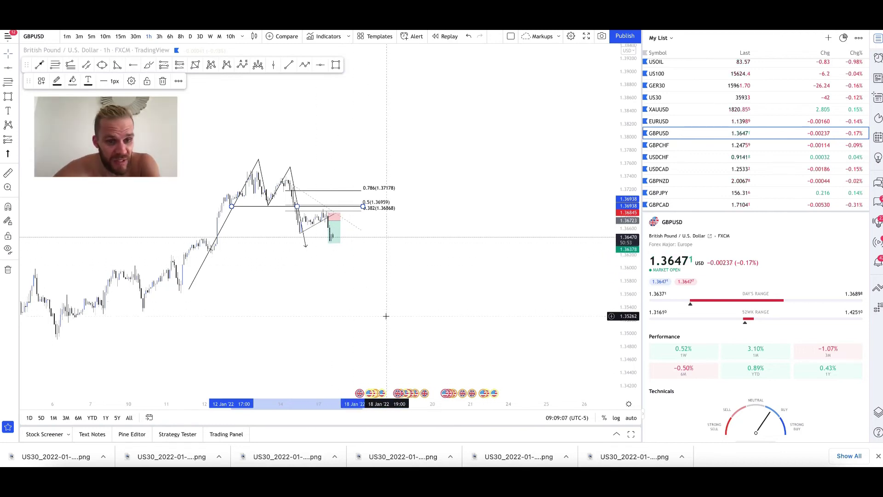
# Draw thin support rectangles from two GBPUSD 1-hour lows: 11 January near 1.357, ending 19 January, and 6 January near 1.350.
pyautogui.scroll(-2, 386, 316)
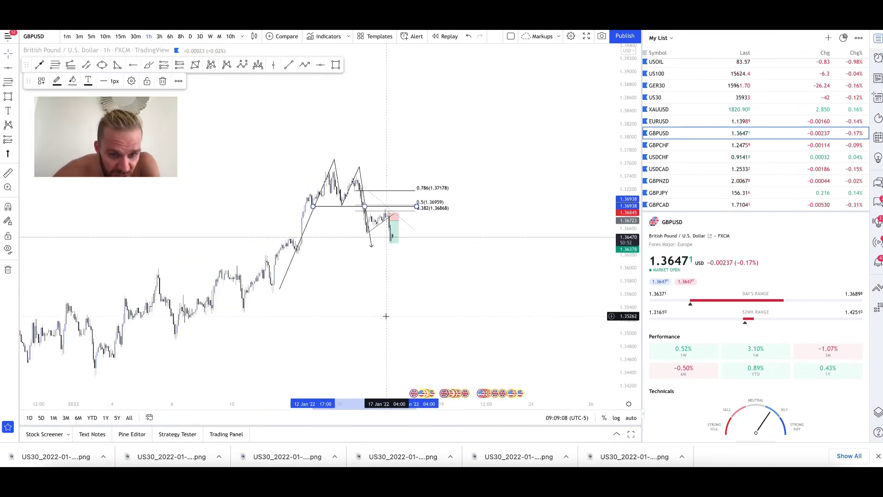
pyautogui.click(336, 65)
pyautogui.click(272, 288)
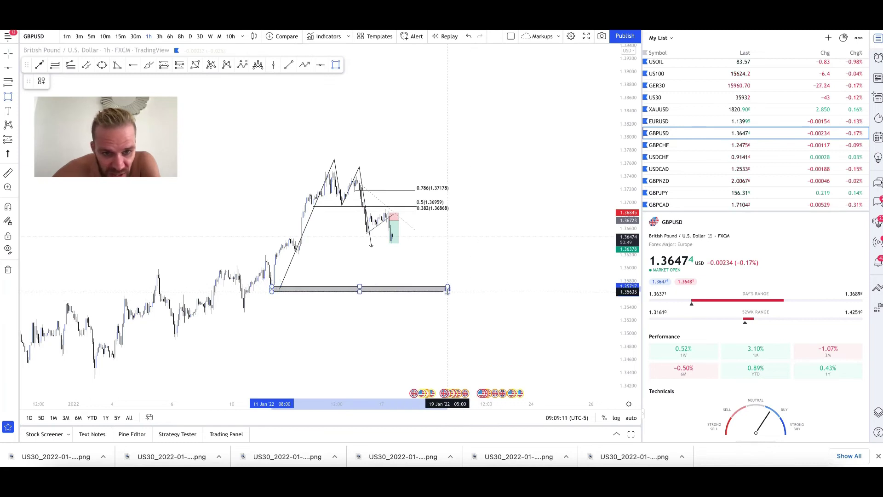
pyautogui.click(448, 288)
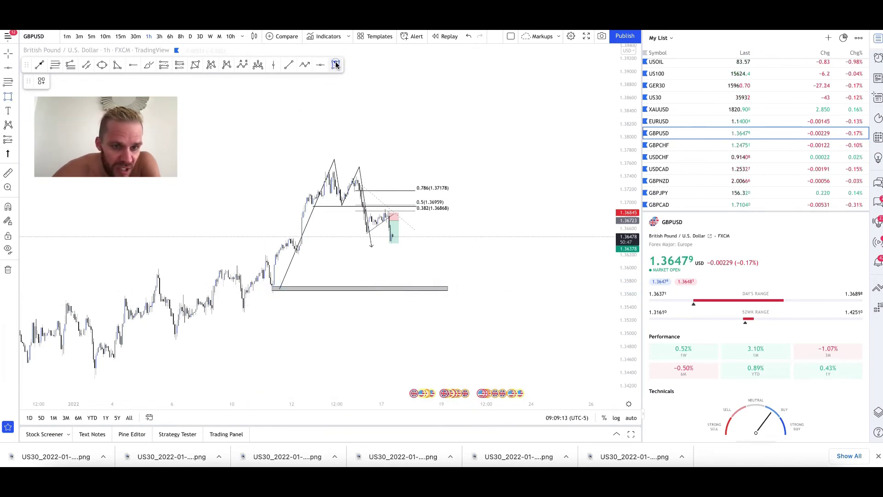
pyautogui.click(173, 335)
pyautogui.click(496, 335)
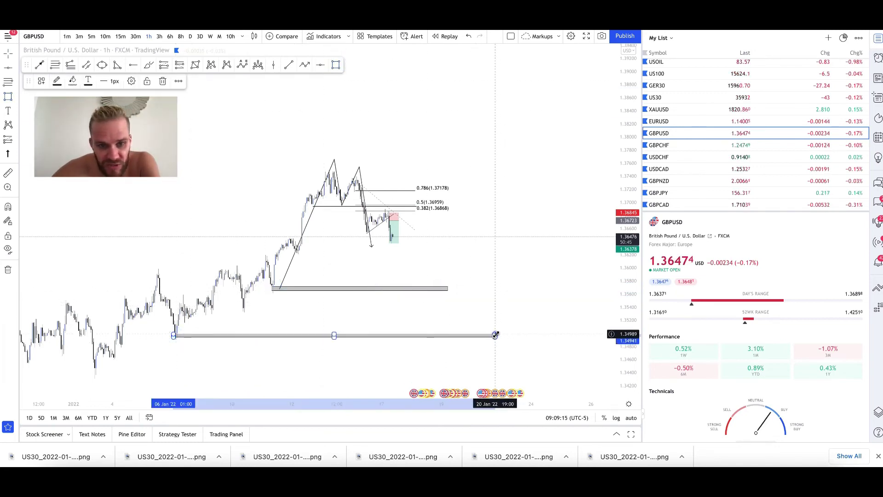
# View GBPUSD on the daily chart and return to the 1-hour chart at the marked zones.
pyautogui.click(190, 36)
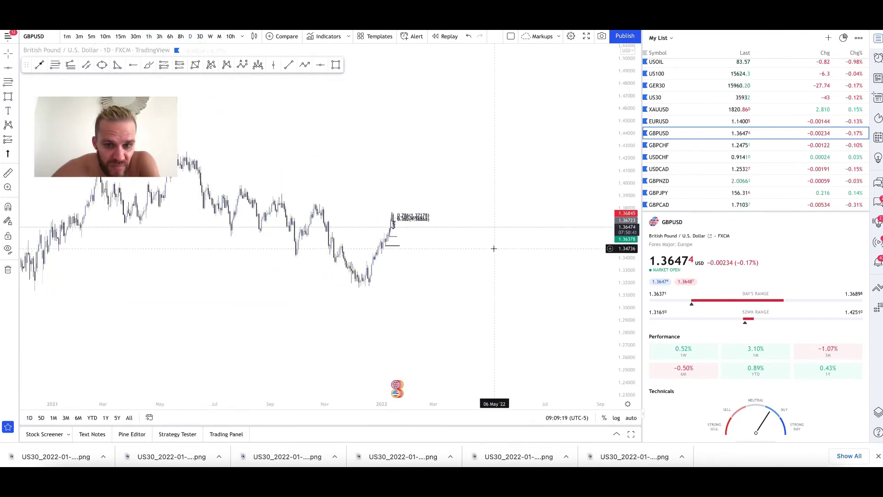
pyautogui.click(149, 36)
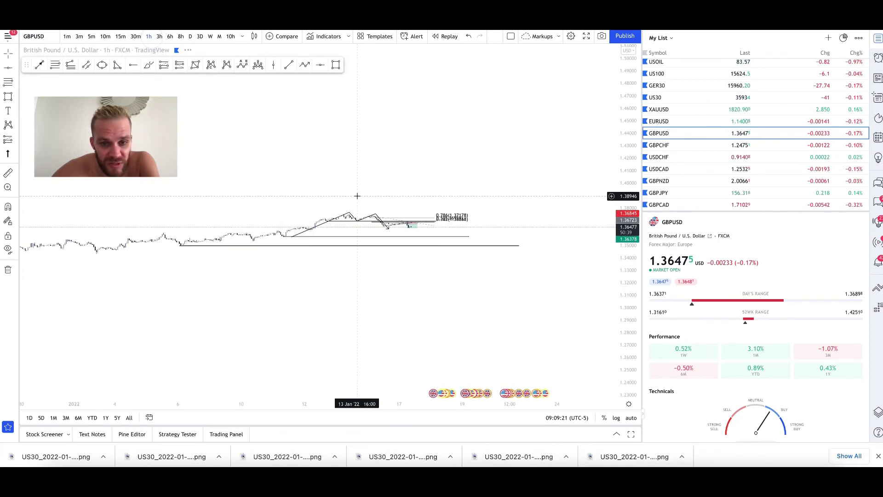
pyautogui.scroll(5, 573, 197)
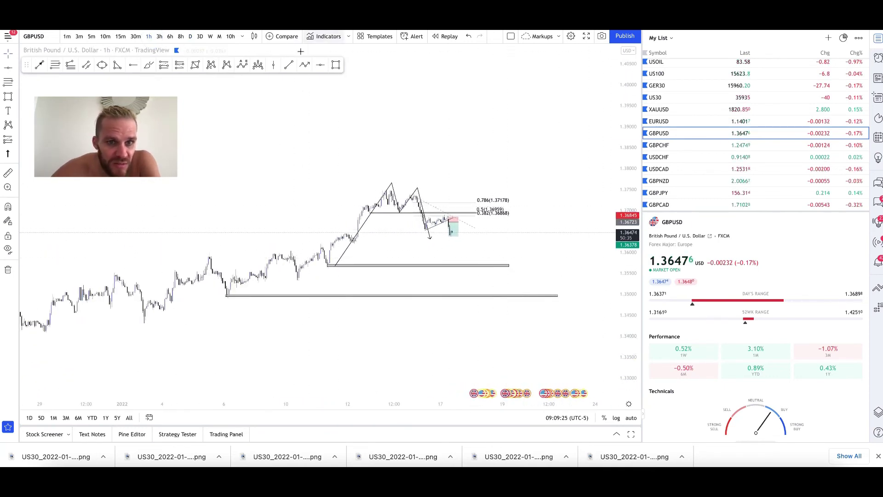
# Draw an XABCD pattern over the GBPUSD double top, from X at 1.35728 through A 1.37643, B 1.36894 and C 1.37492 to D near 1.3595.
pyautogui.click(227, 65)
pyautogui.click(328, 266)
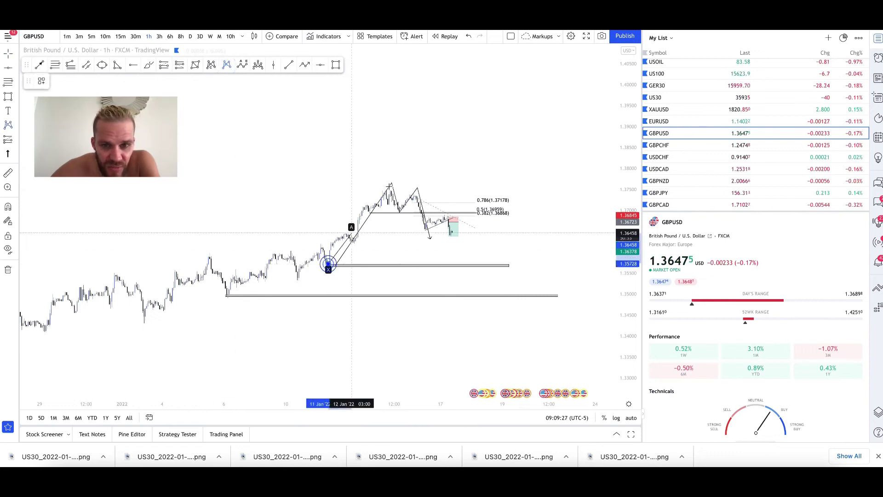
pyautogui.click(391, 183)
pyautogui.click(398, 214)
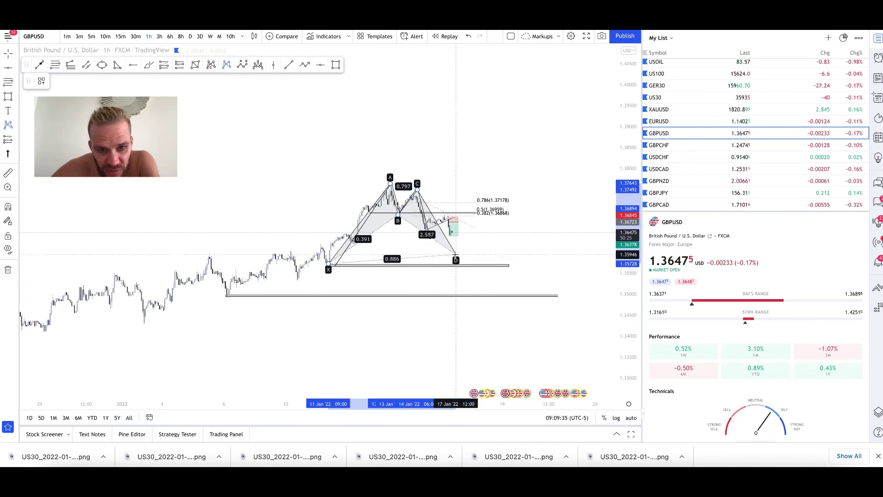
pyautogui.click(468, 247)
pyautogui.hscroll(-3, 468, 247)
pyautogui.scroll(7, 468, 247)
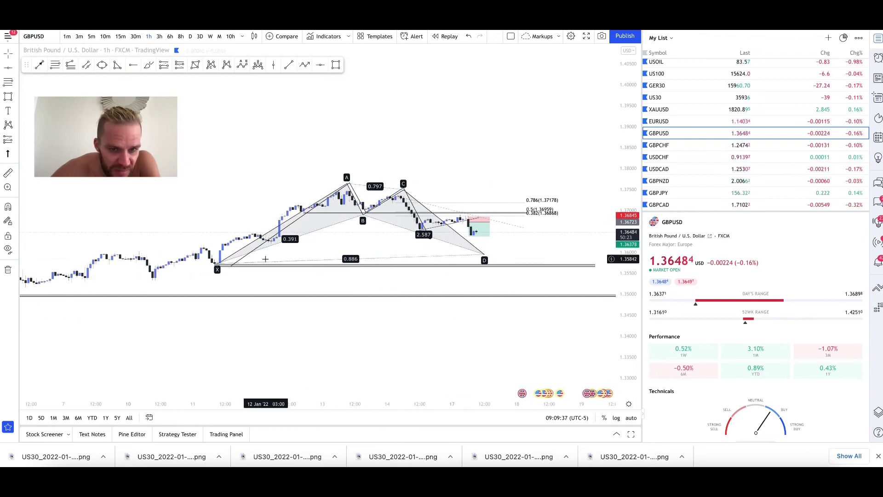
# Draw a rectangle at the pattern's D point between 1.35917 and 1.36022, from 11 January 10:00 to 17 January 21:00.
pyautogui.click(336, 65)
pyautogui.click(220, 257)
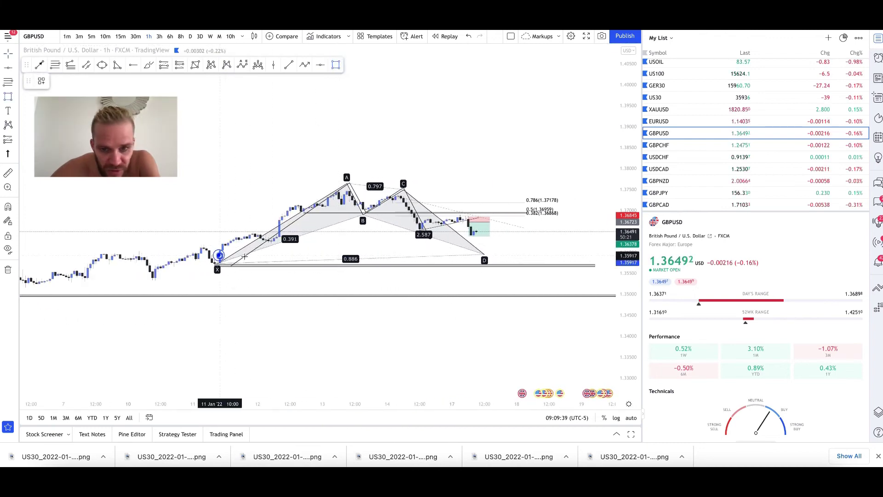
pyautogui.moveTo(481, 260); pyautogui.dragTo(503, 253)
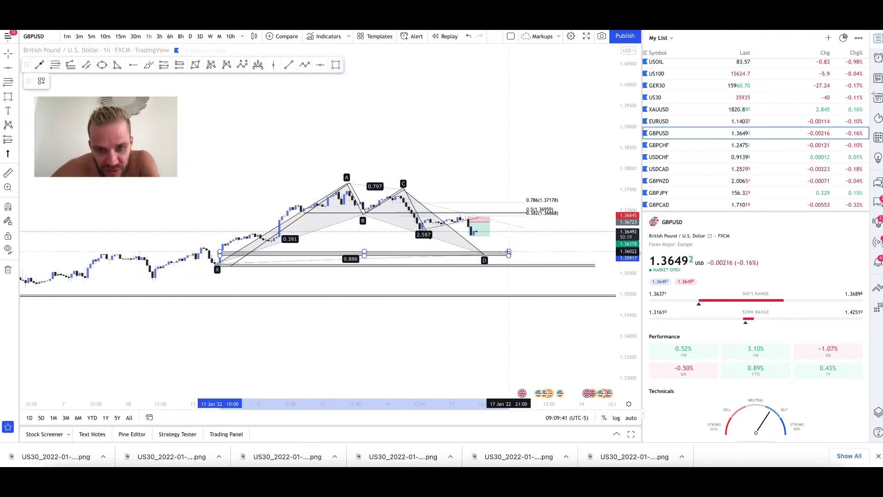
pyautogui.scroll(-5, 526, 177)
pyautogui.scroll(3, 527, 176)
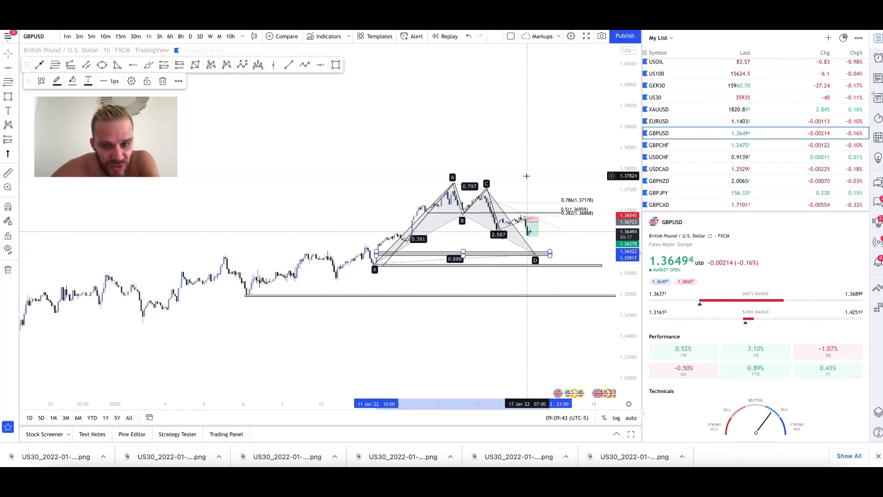
pyautogui.scroll(1, 526, 175)
pyautogui.scroll(-3, 339, 267)
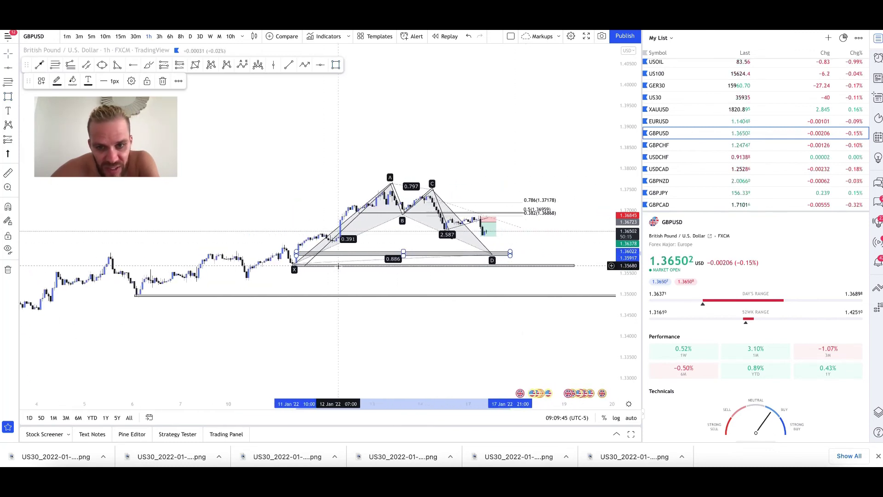
# On the GBPUSD monthly chart, draw a flat rectangle at about 1.3681 from the November 2021 candle's open to April 2022.
pyautogui.click(217, 37)
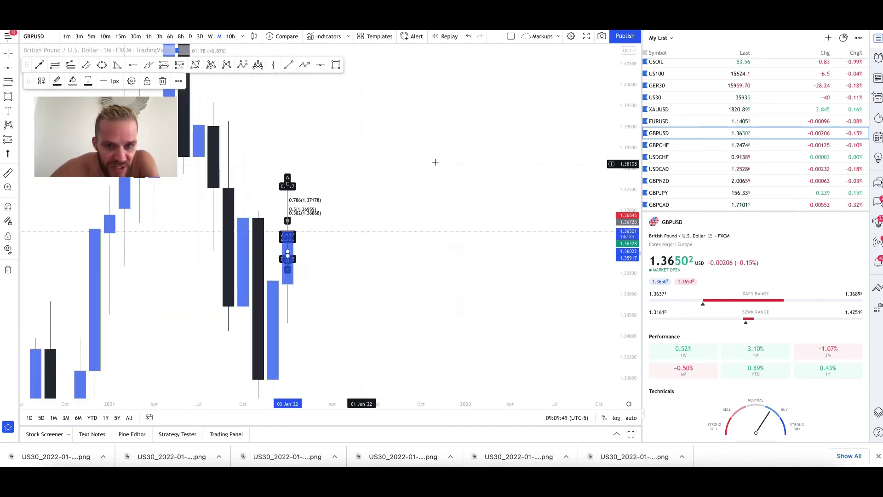
pyautogui.moveTo(635, 105); pyautogui.dragTo(546, 379)
pyautogui.scroll(-5, 373, 152)
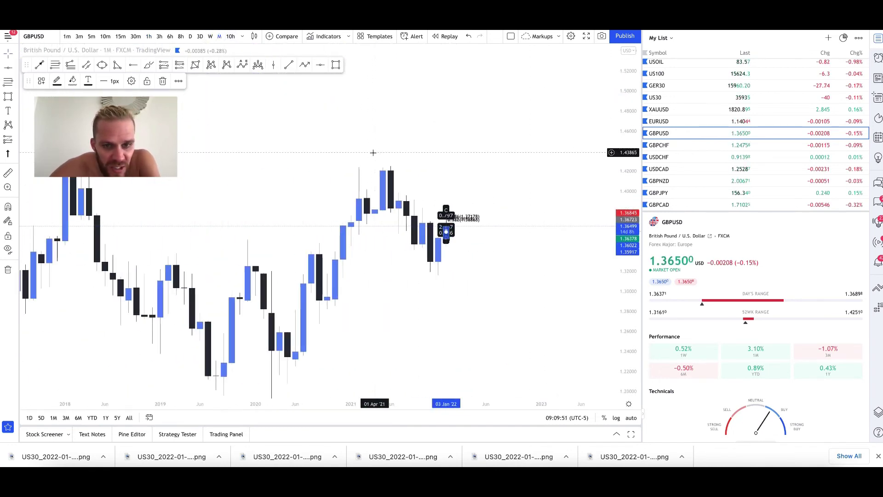
pyautogui.scroll(2, 372, 152)
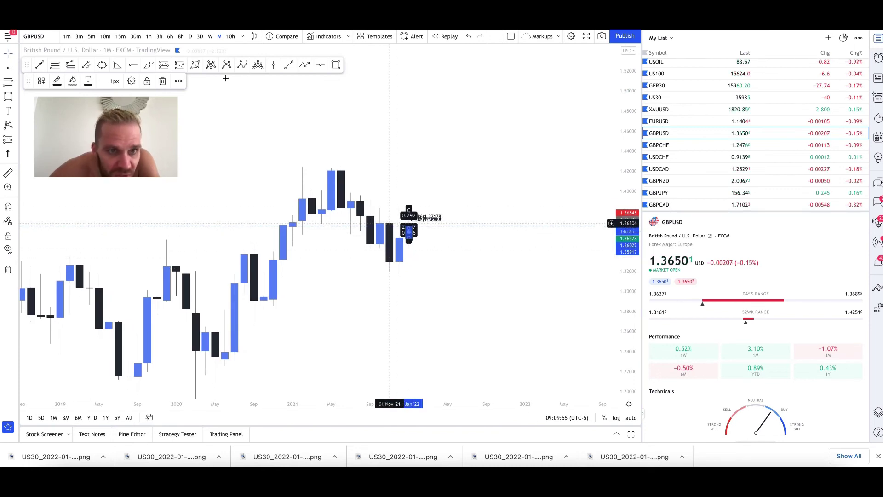
pyautogui.scroll(2, 357, 246)
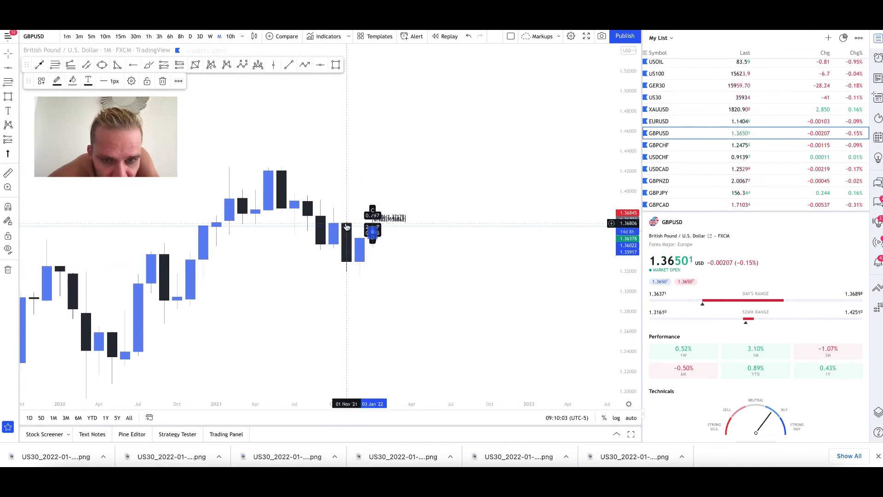
pyautogui.click(333, 65)
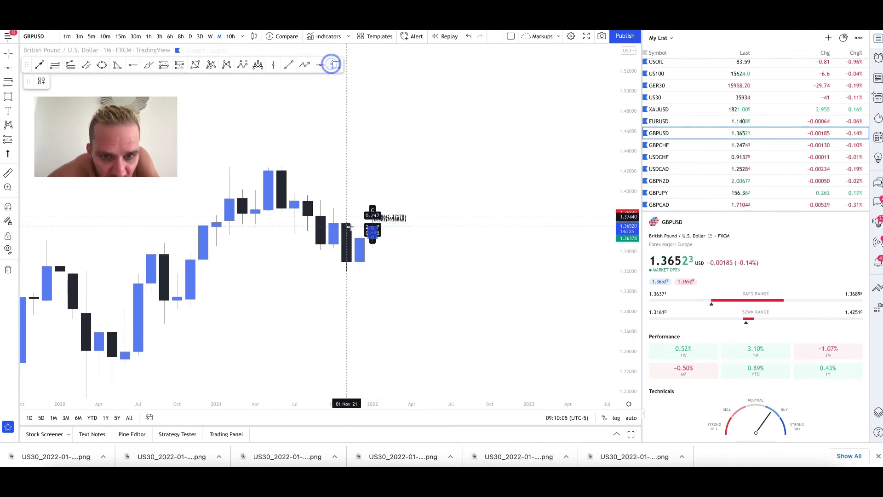
pyautogui.click(344, 223)
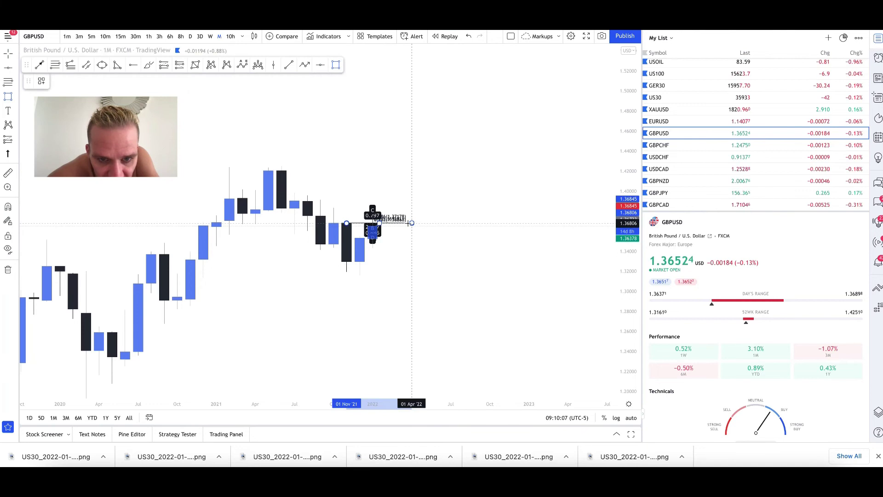
pyautogui.click(411, 223)
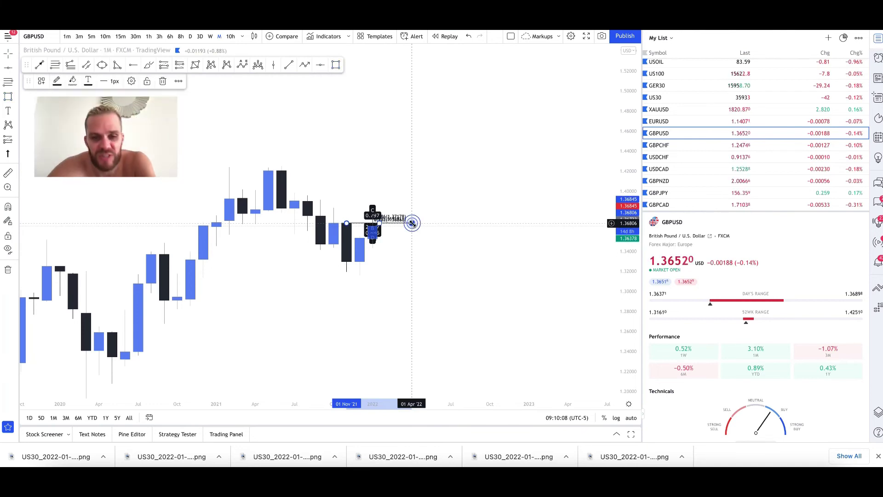
# Examine the November 2021 level against GBPUSD price action on the weekly and daily charts.
pyautogui.click(211, 37)
pyautogui.scroll(3, 327, 238)
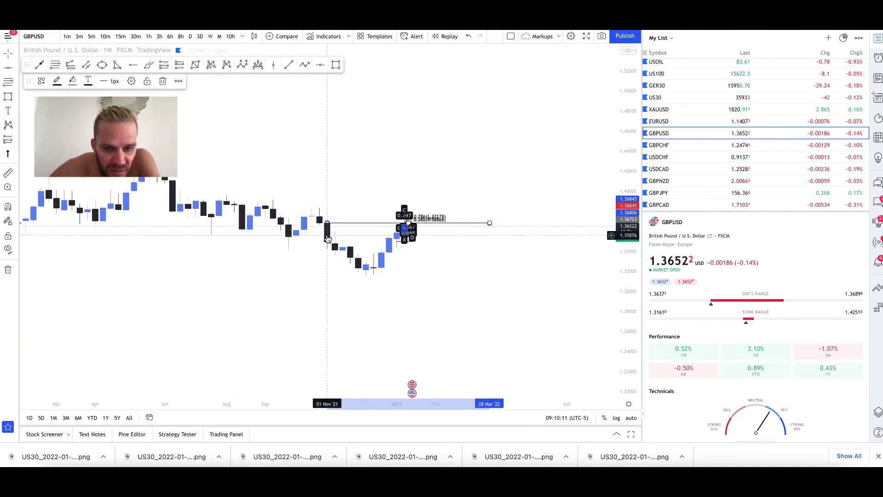
pyautogui.scroll(-3, 327, 236)
pyautogui.scroll(4, 324, 241)
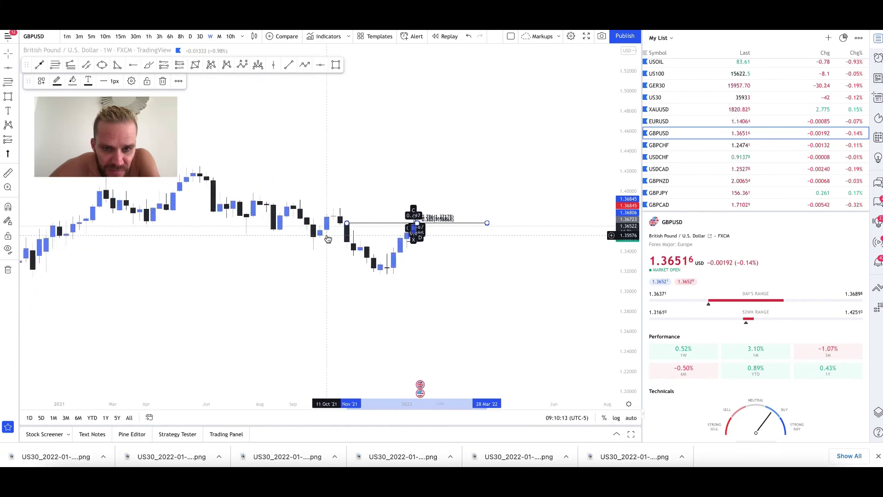
pyautogui.scroll(-5, 296, 146)
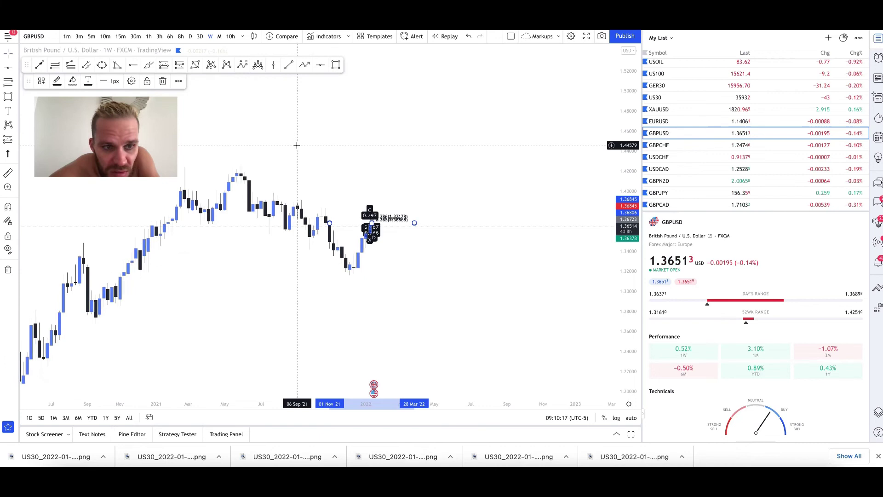
pyautogui.scroll(3, 297, 146)
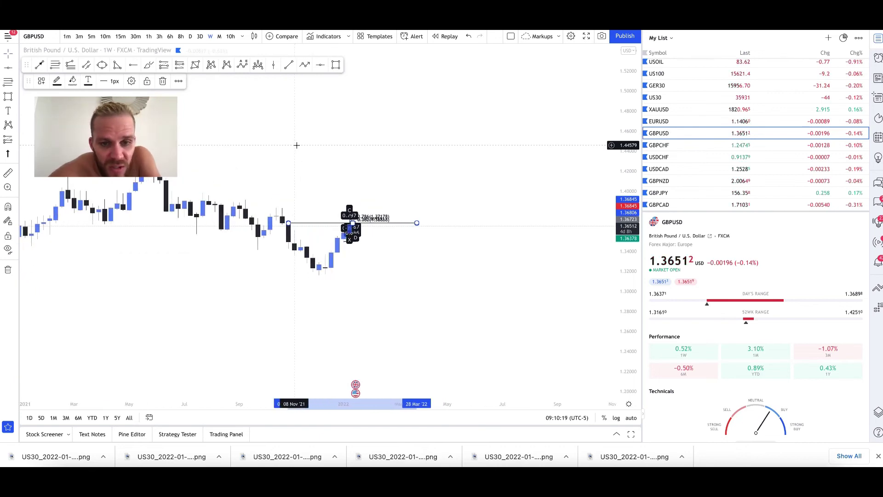
pyautogui.scroll(-2, 297, 146)
pyautogui.scroll(-1, 296, 146)
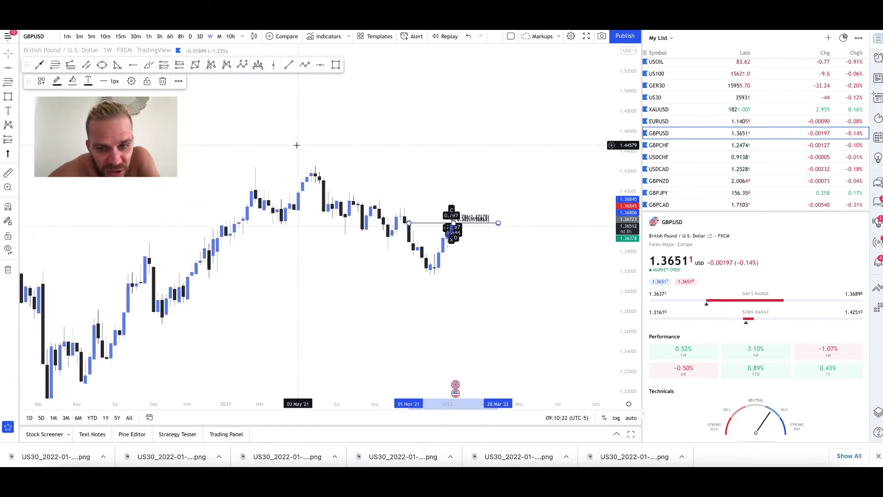
pyautogui.click(190, 37)
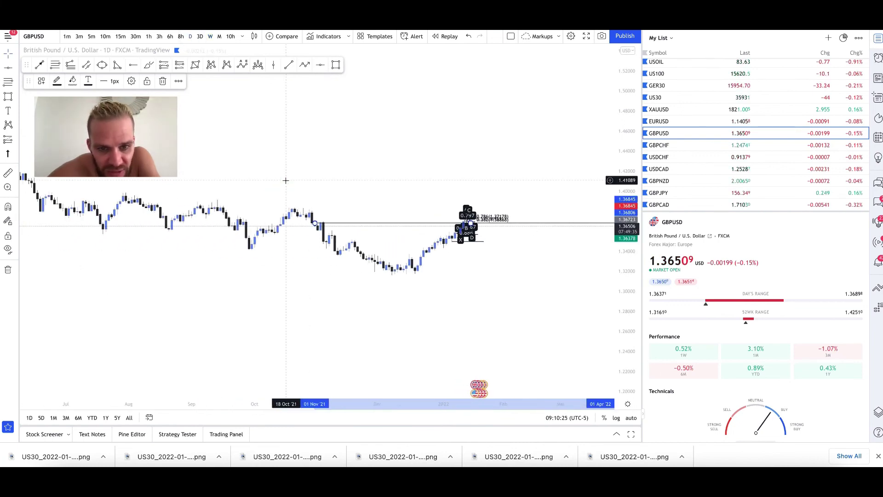
pyautogui.scroll(-3, 479, 148)
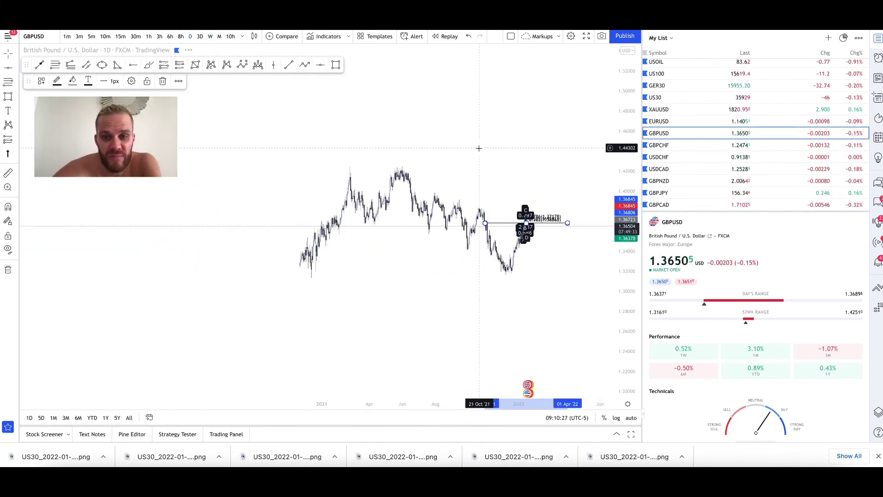
# Open the USDCHF daily chart and review its harmonic pattern and weekly support line.
pyautogui.click(690, 157)
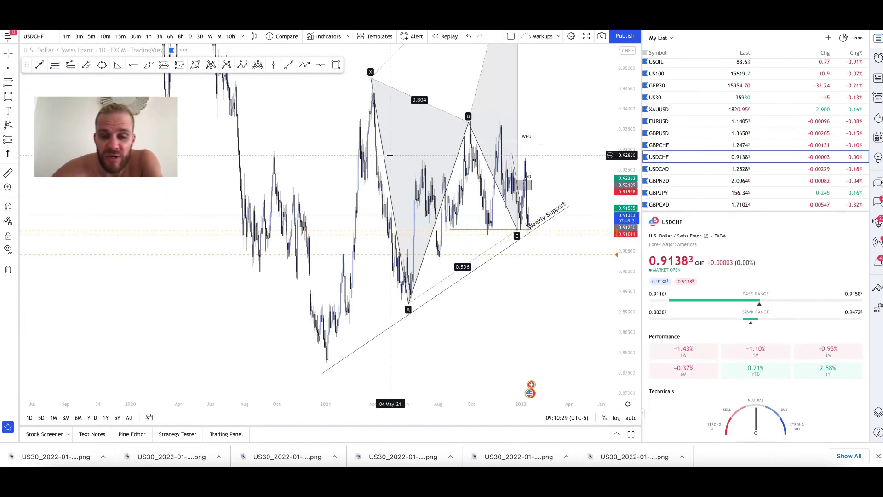
pyautogui.scroll(5, 538, 116)
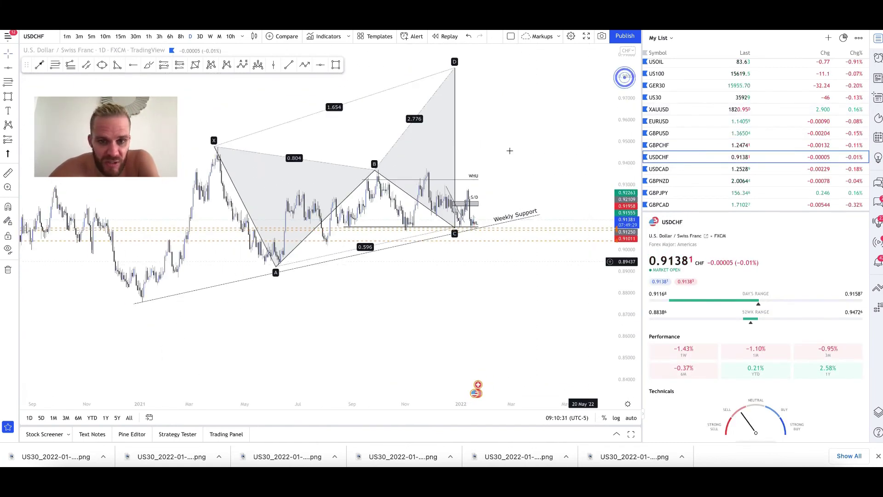
pyautogui.scroll(2, 692, 90)
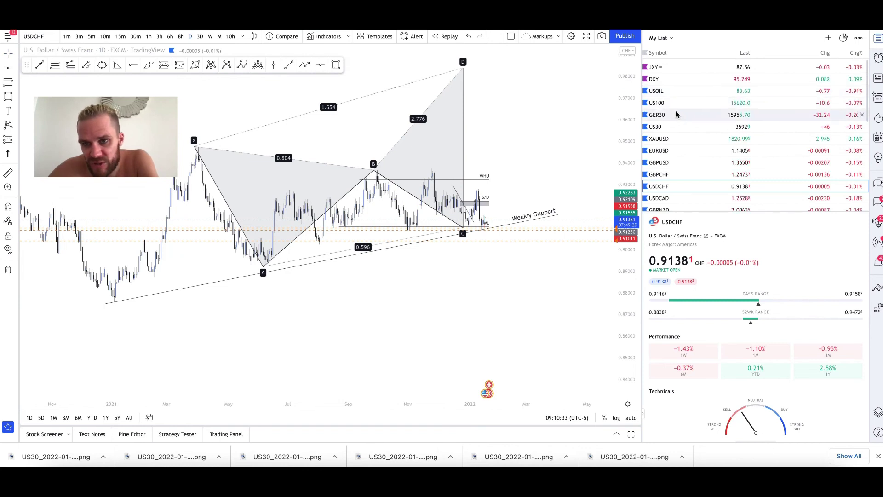
# Open the EURUSD daily chart and review the short position beneath the shaded Fibonacci zone.
pyautogui.click(671, 150)
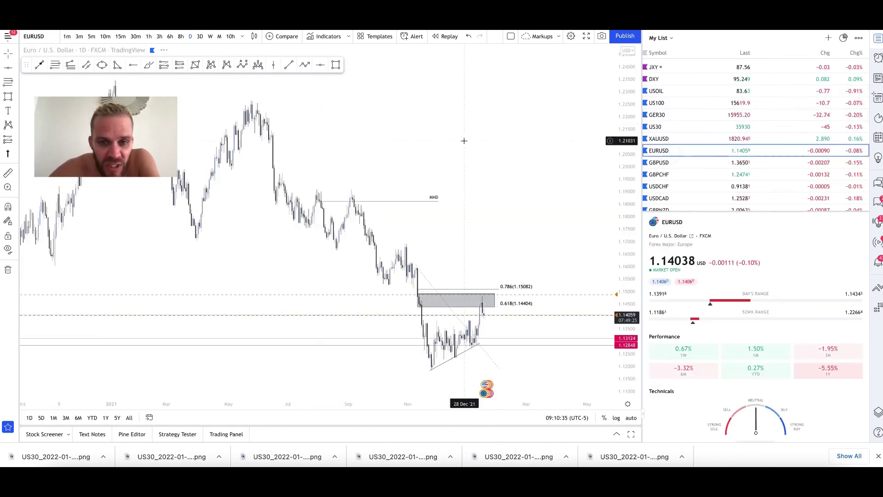
pyautogui.scroll(5, 495, 182)
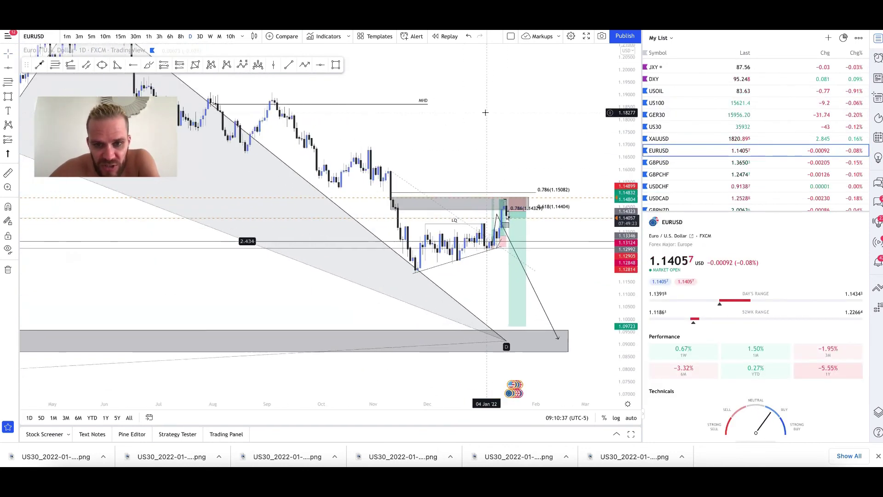
pyautogui.scroll(3, 386, 104)
# Switch EURUSD to the 5-minute chart and bring the latest price action around the marked zones into view.
pyautogui.click(91, 38)
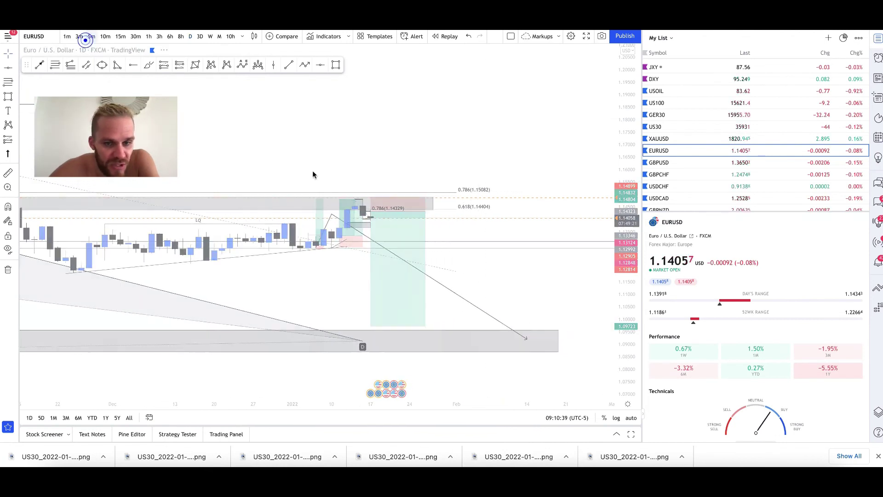
pyautogui.moveTo(627, 314); pyautogui.dragTo(599, 188)
pyautogui.moveTo(621, 293); pyautogui.dragTo(621, 292)
pyautogui.moveTo(623, 255); pyautogui.dragTo(610, 169)
pyautogui.scroll(-8, 433, 205)
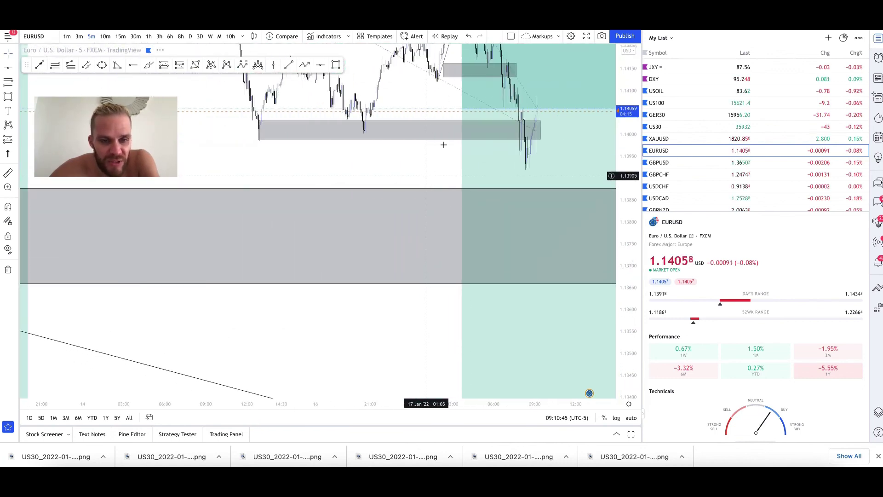
# Examine EURUSD's 5-minute price action around the small grey zones, the larger grey zone beneath them and the short position's entry.
pyautogui.scroll(2, 444, 145)
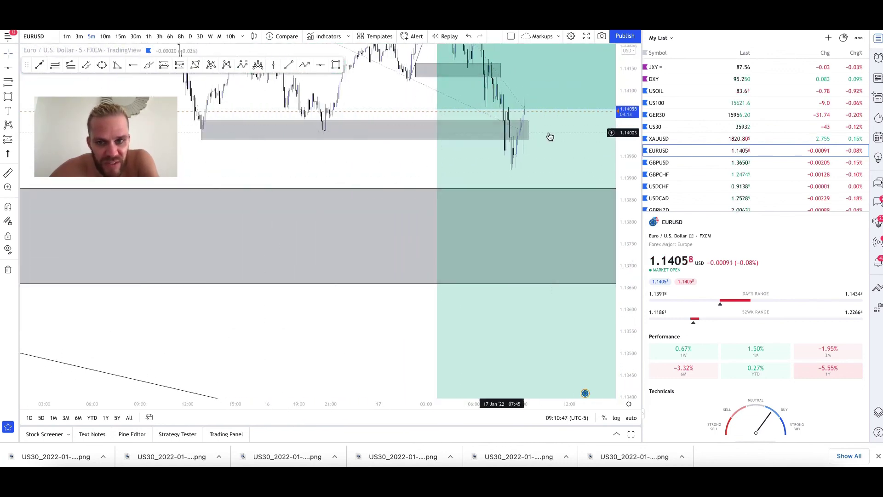
pyautogui.moveTo(621, 91); pyautogui.dragTo(583, 215)
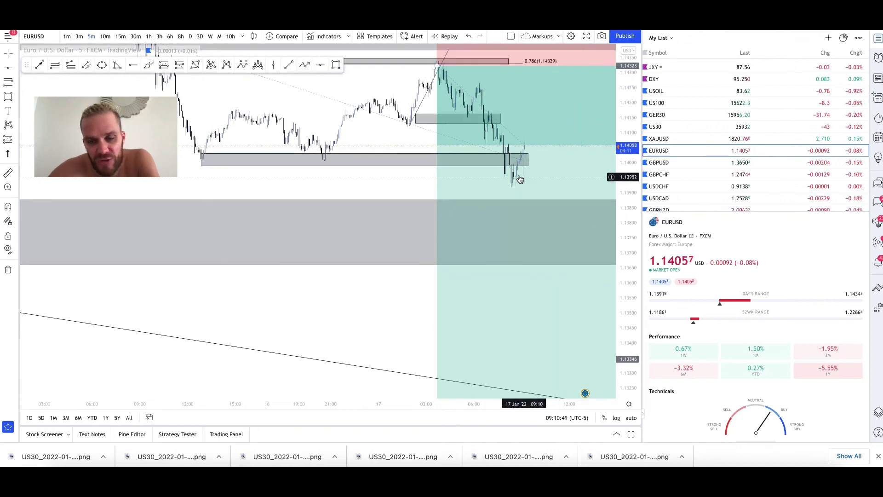
pyautogui.scroll(-3, 529, 184)
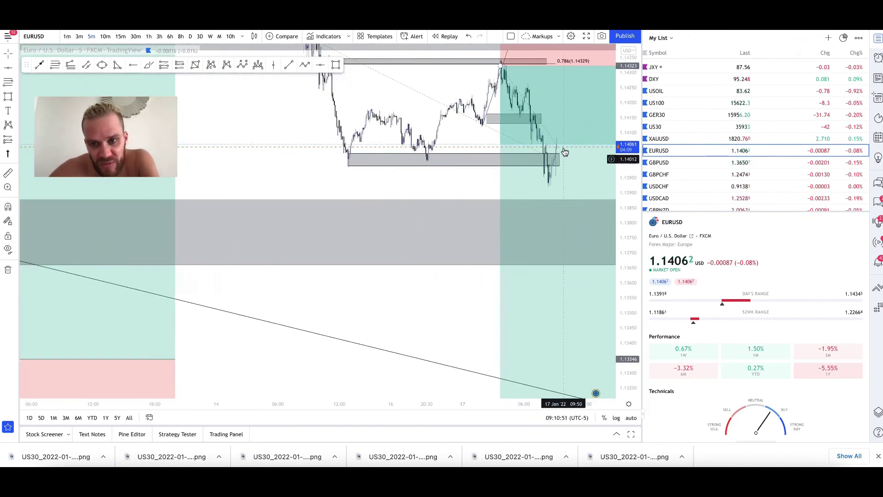
pyautogui.scroll(3, 545, 138)
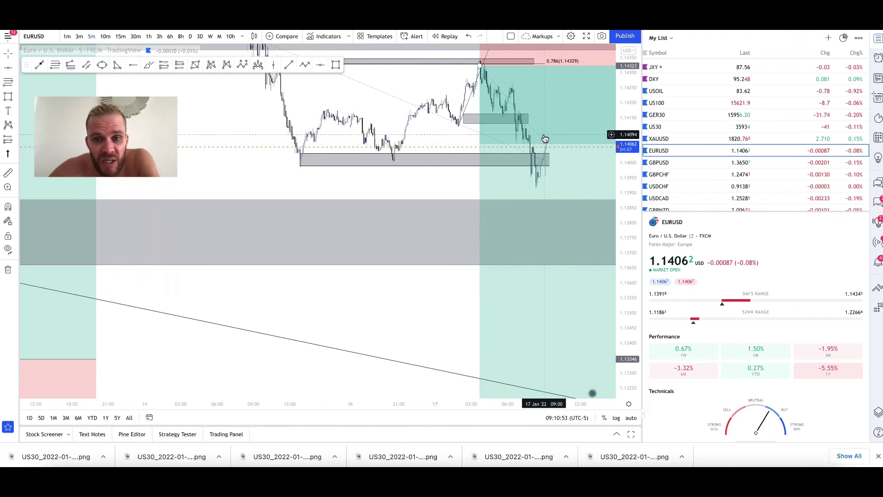
pyautogui.scroll(-3, 607, 99)
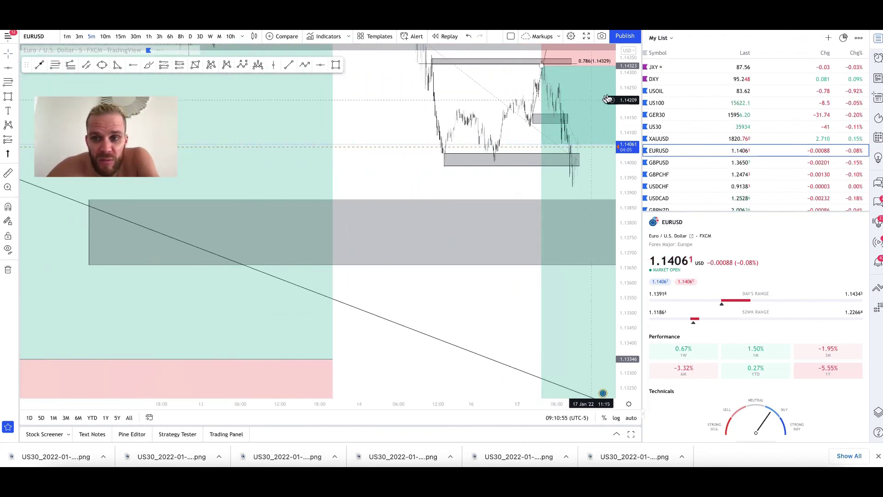
pyautogui.scroll(-5, 563, 265)
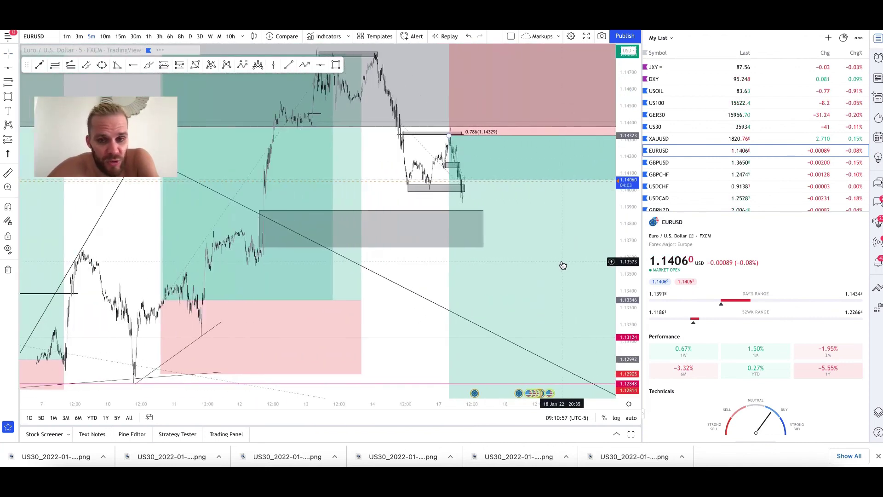
pyautogui.scroll(4, 563, 266)
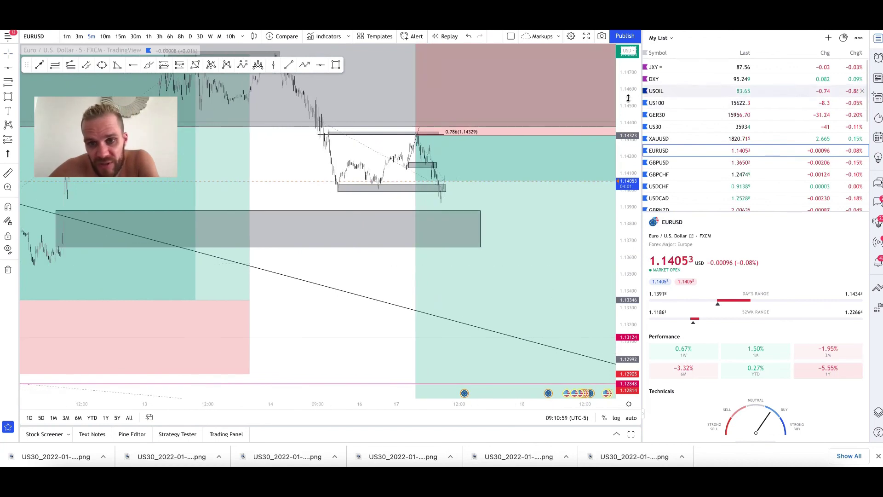
pyautogui.scroll(-5, 382, 295)
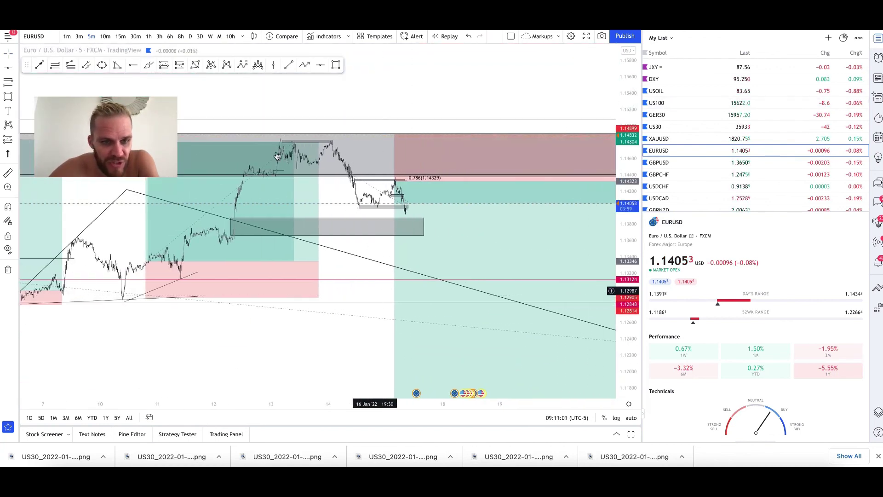
pyautogui.scroll(5, 443, 259)
pyautogui.scroll(3, 443, 258)
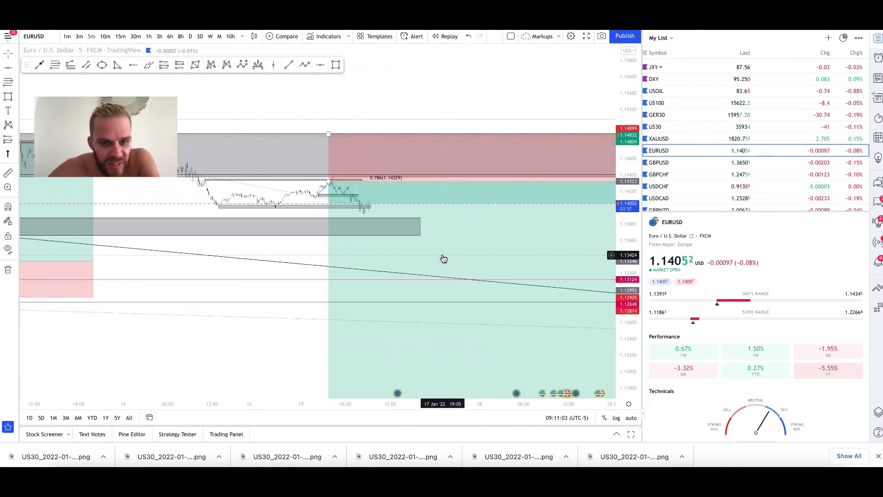
pyautogui.scroll(-4, 247, 194)
pyautogui.scroll(5, 247, 194)
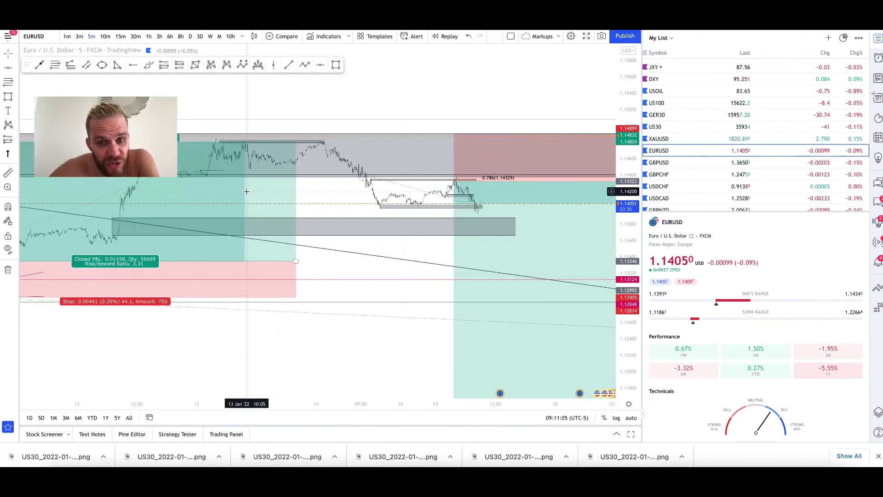
pyautogui.scroll(-5, 247, 192)
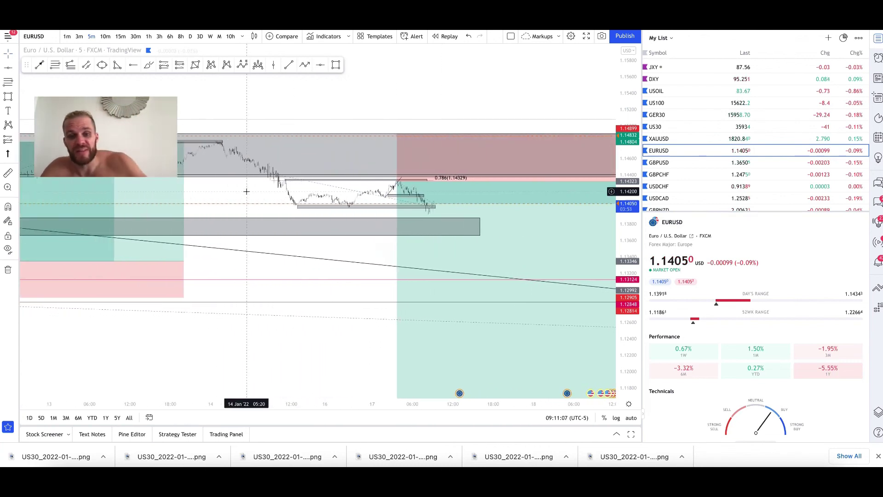
# Switch EURUSD to the 1-hour chart and review the latest candles between the short position's entry and the grey zone below.
pyautogui.click(148, 37)
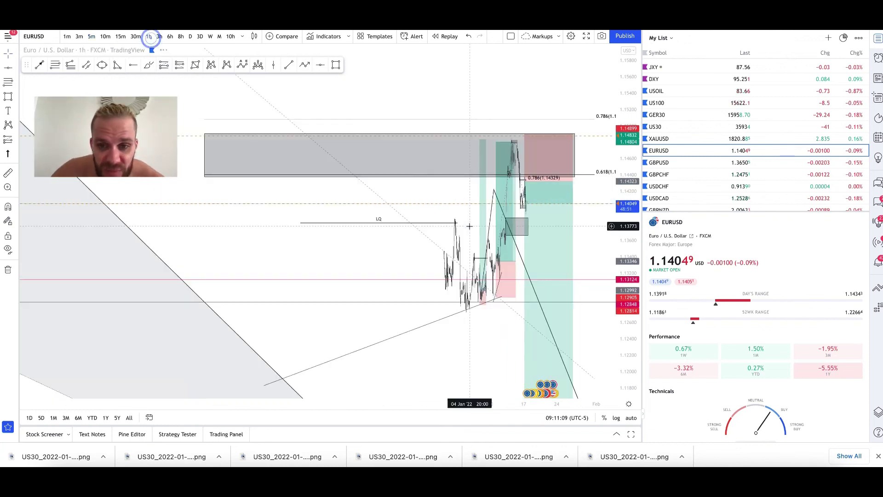
pyautogui.scroll(5, 471, 230)
pyautogui.scroll(5, 470, 230)
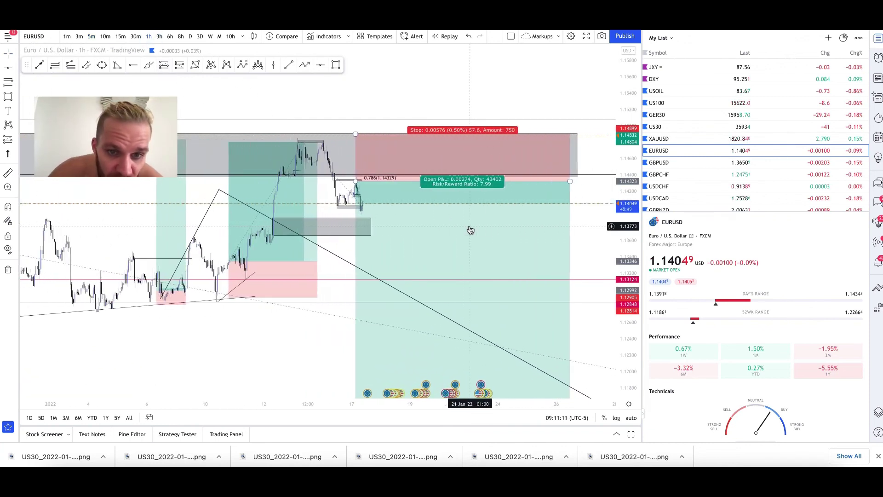
pyautogui.scroll(5, 471, 192)
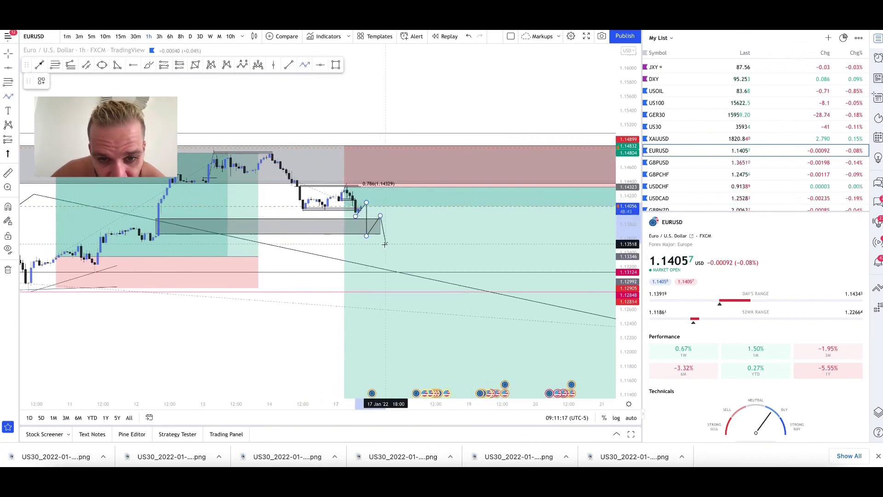
pyautogui.click(397, 255)
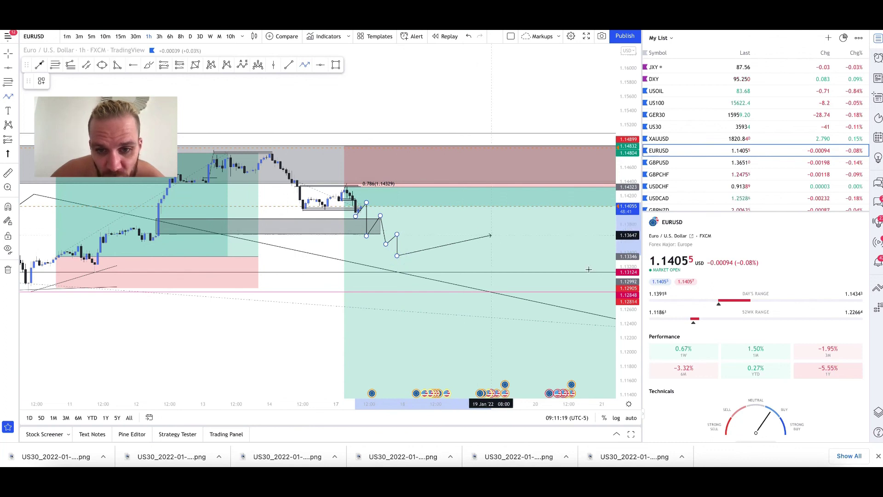
pyautogui.click(463, 222)
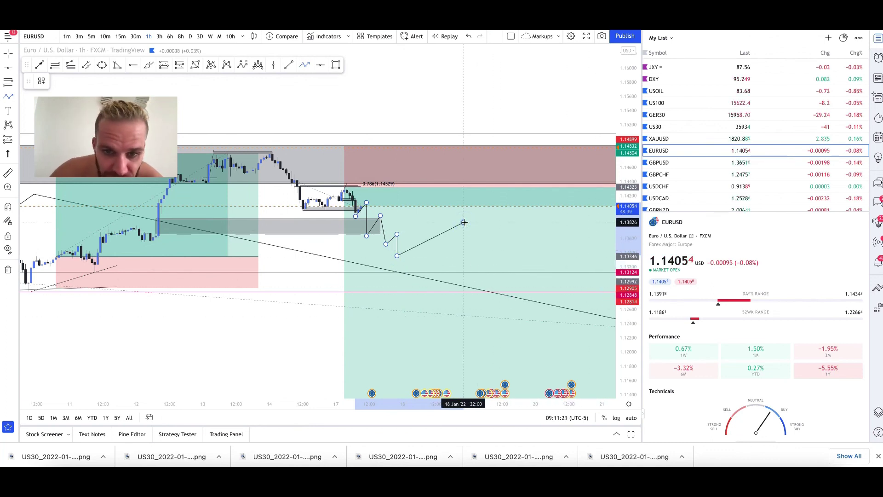
pyautogui.press('Escape')
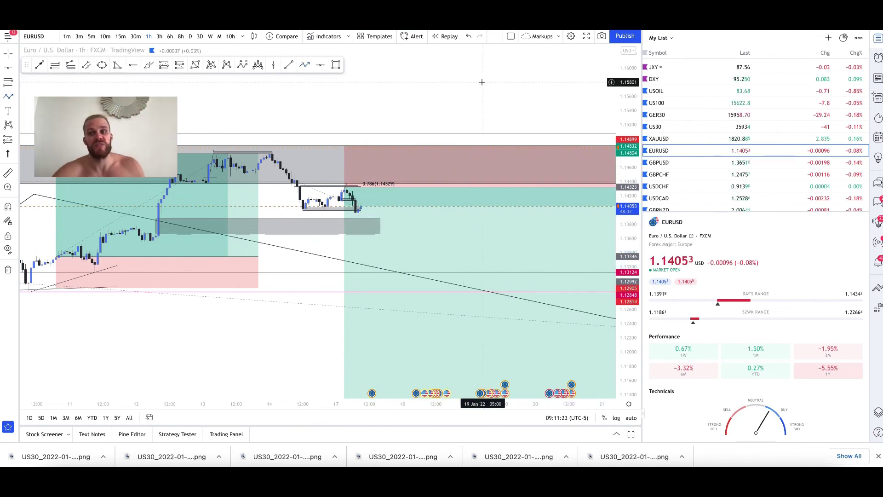